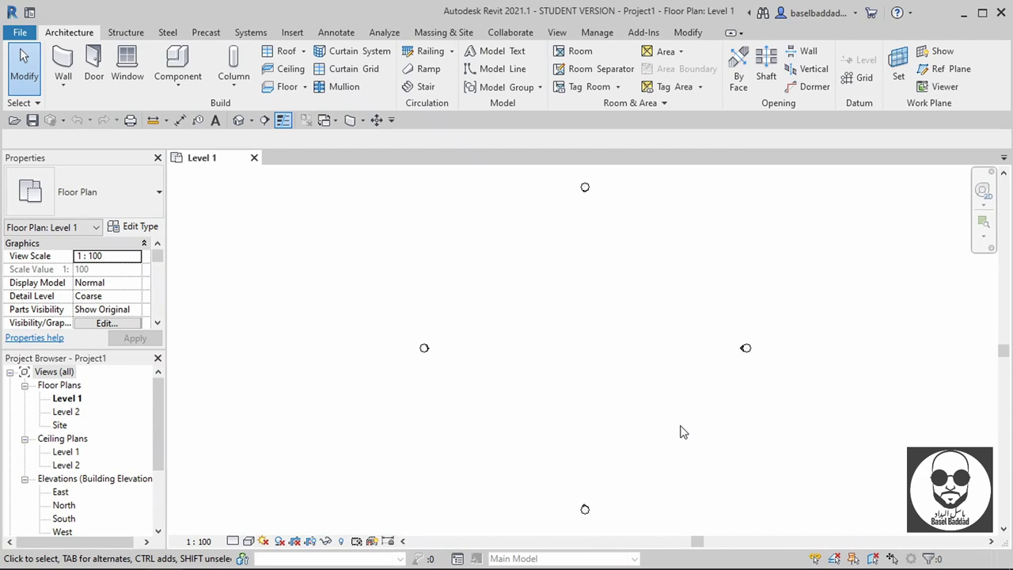
- Create a new family from the English folder's Metric Furniture.rft template
click(20, 32)
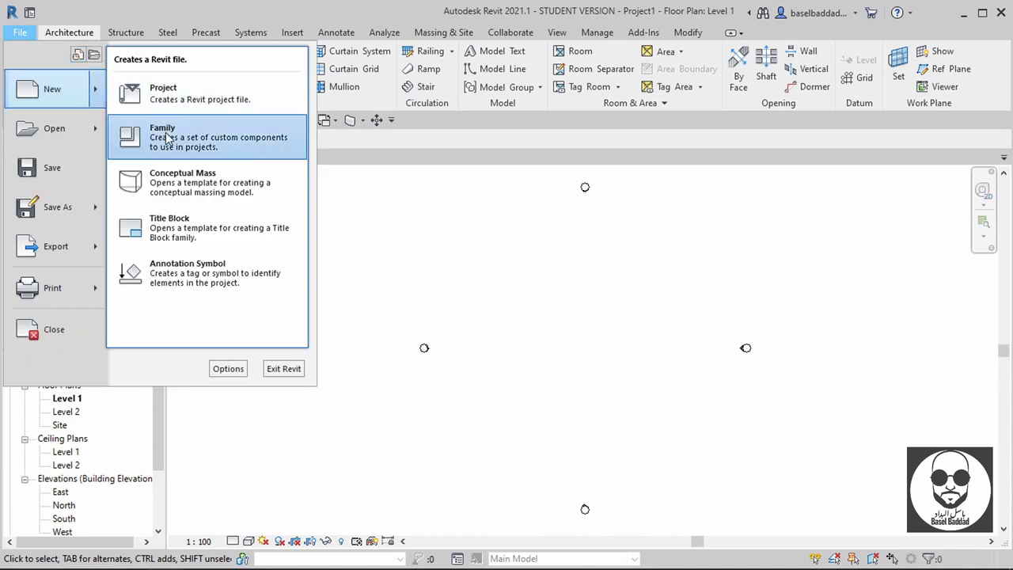
mouse_move(53, 88)
click(168, 137)
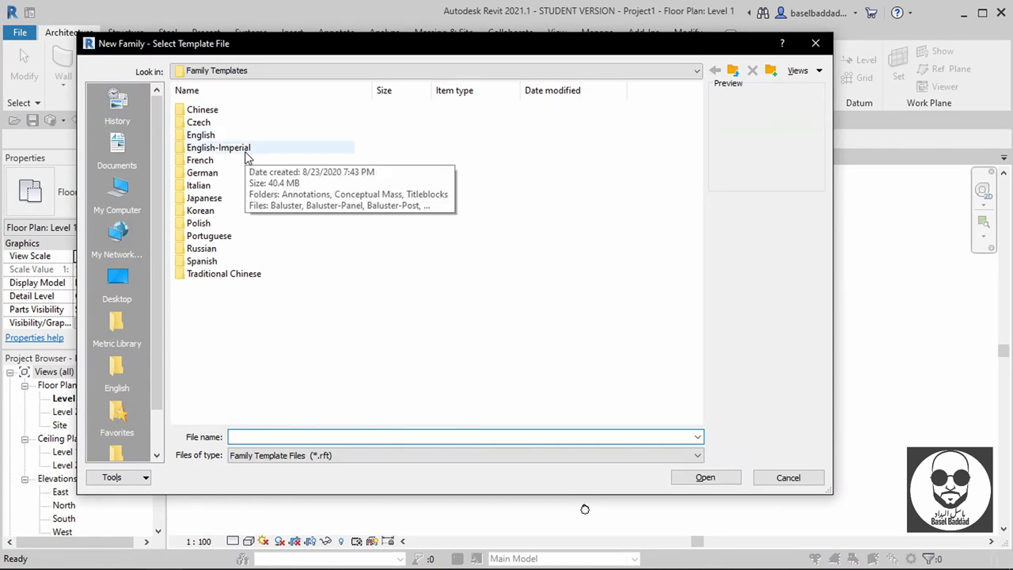
double_click(226, 138)
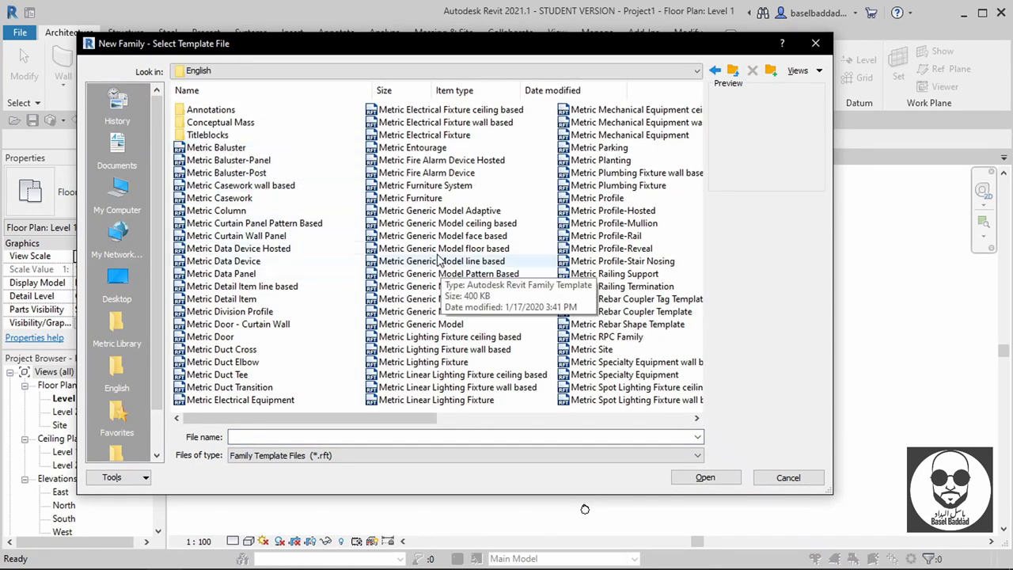
double_click(428, 199)
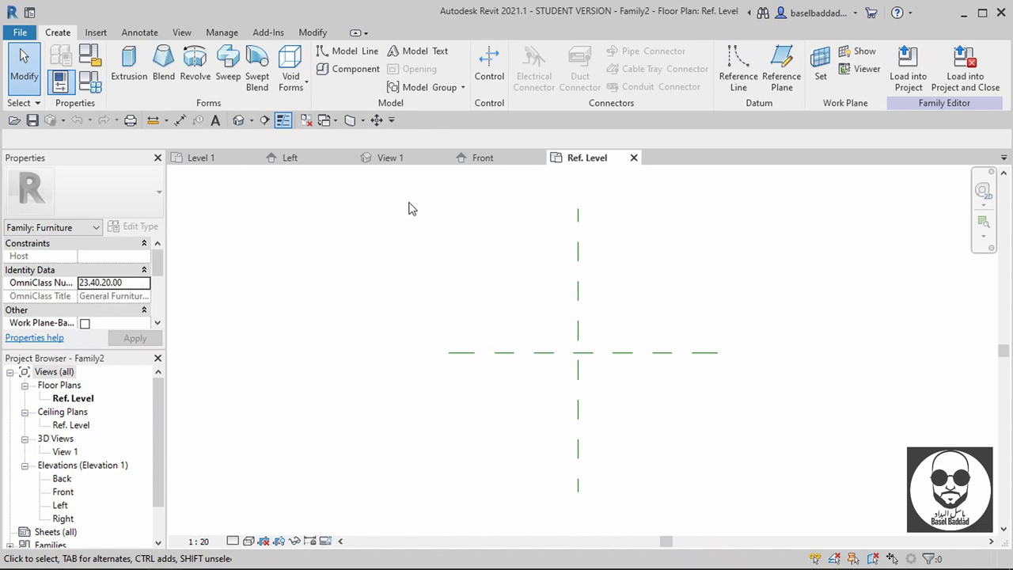
- Draw a 2000 × 1100 rectangular extrusion sketch around the crossing reference planes
click(129, 65)
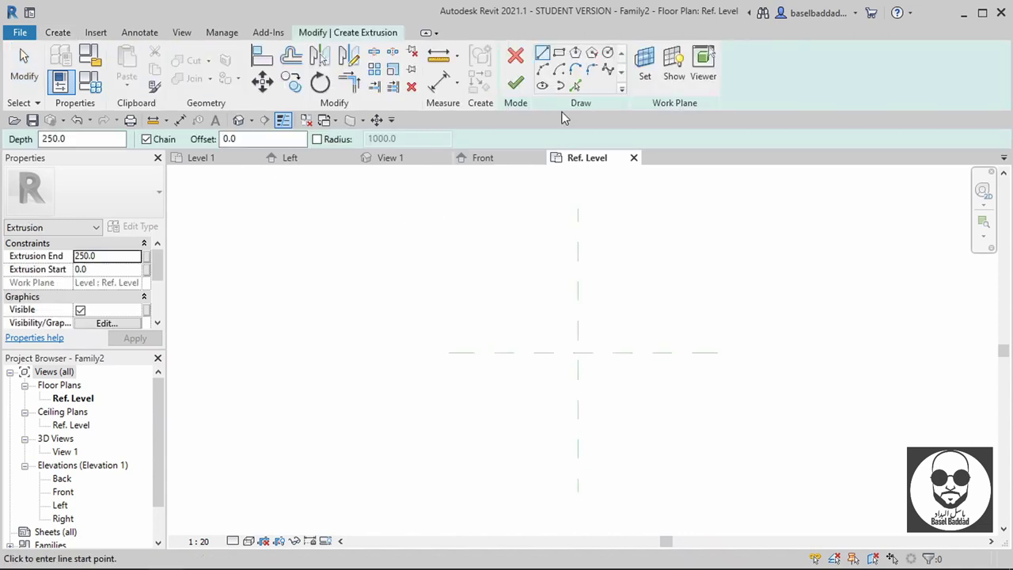
click(559, 53)
click(489, 300)
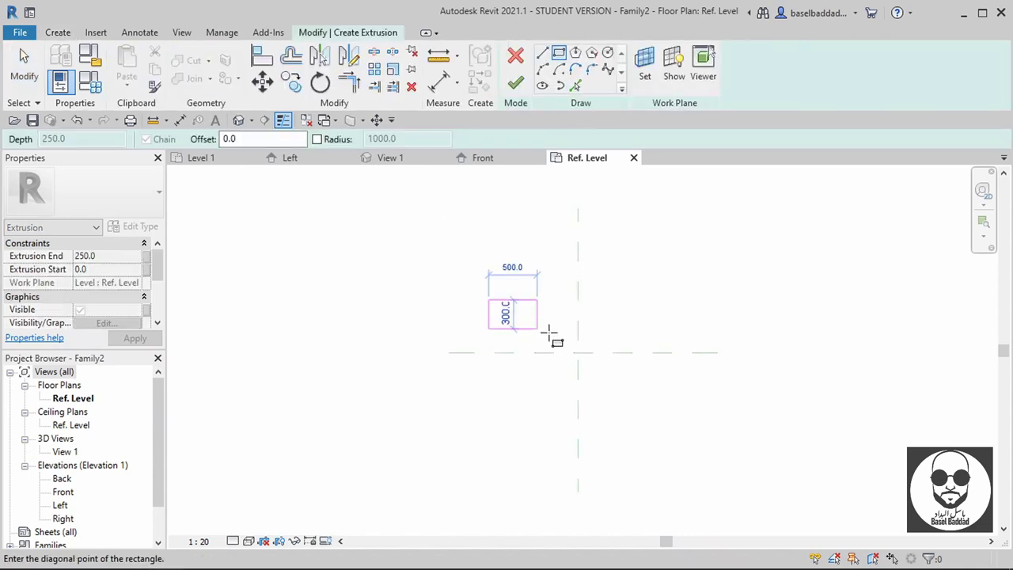
click(682, 406)
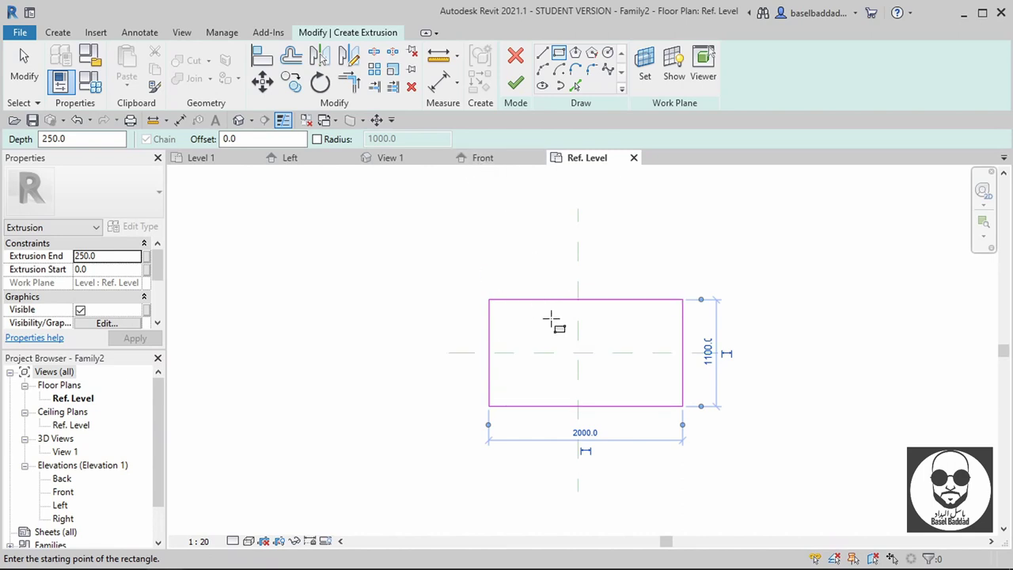
click(443, 85)
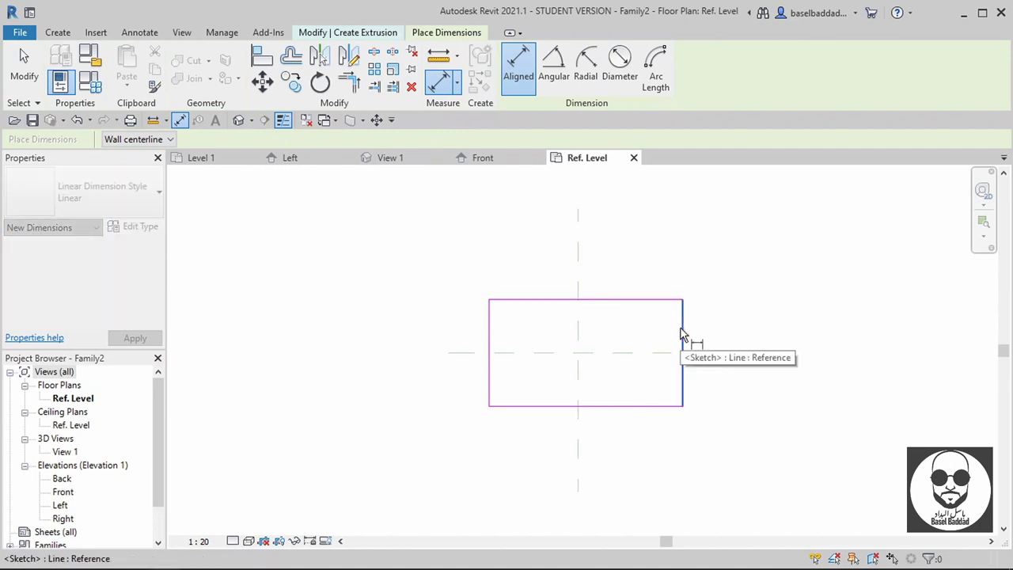
key(Escape)
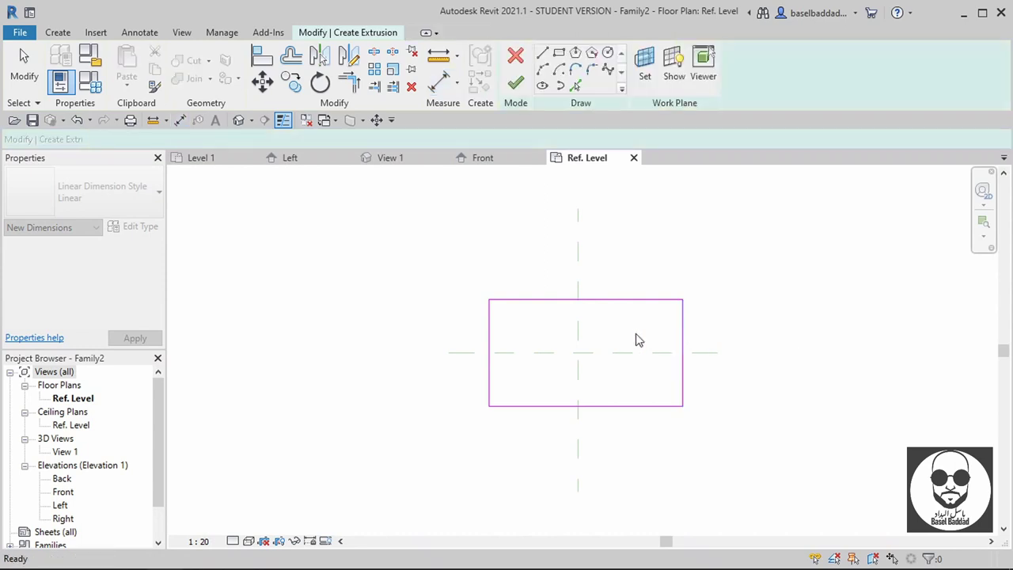
- Dimension the left edge, vertical centre plane and right edge, and set it to EQ
key(d)
key(i)
key(Escape)
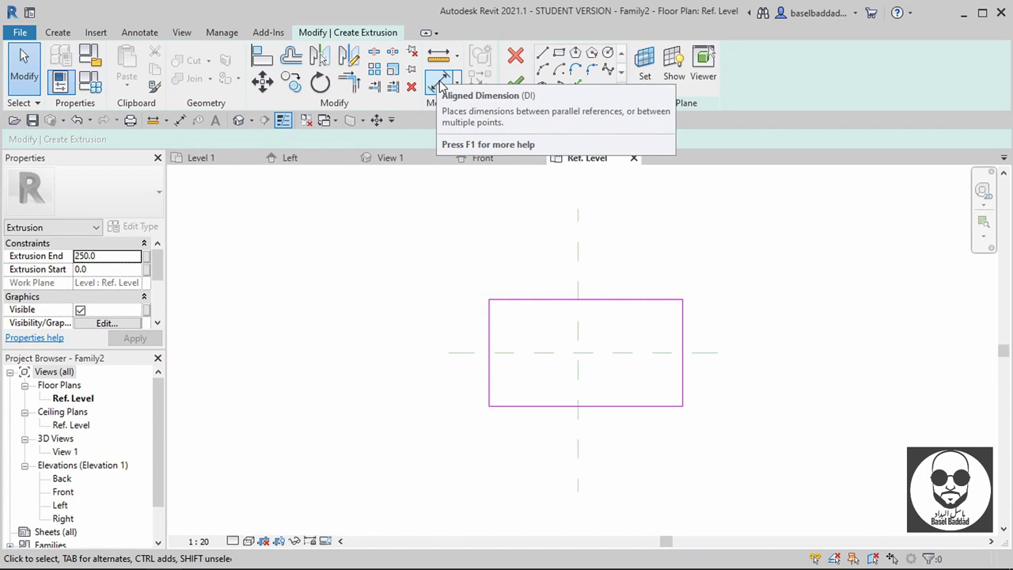
click(440, 84)
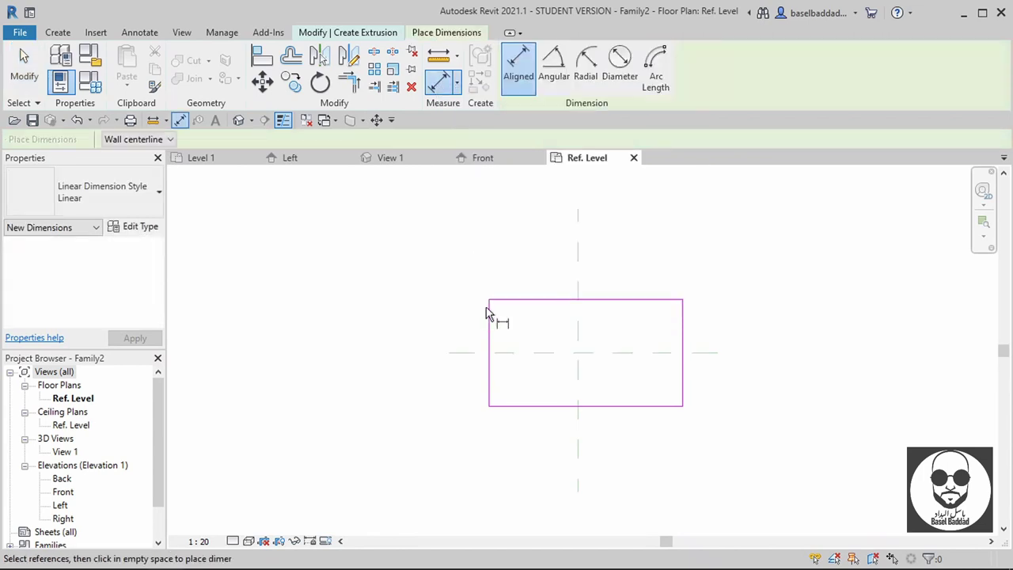
click(490, 333)
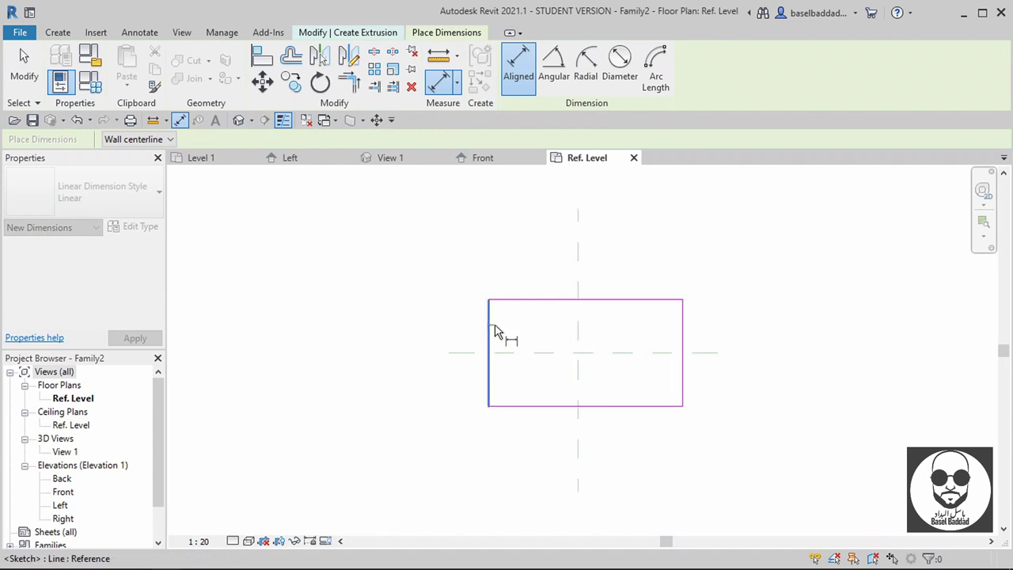
click(578, 340)
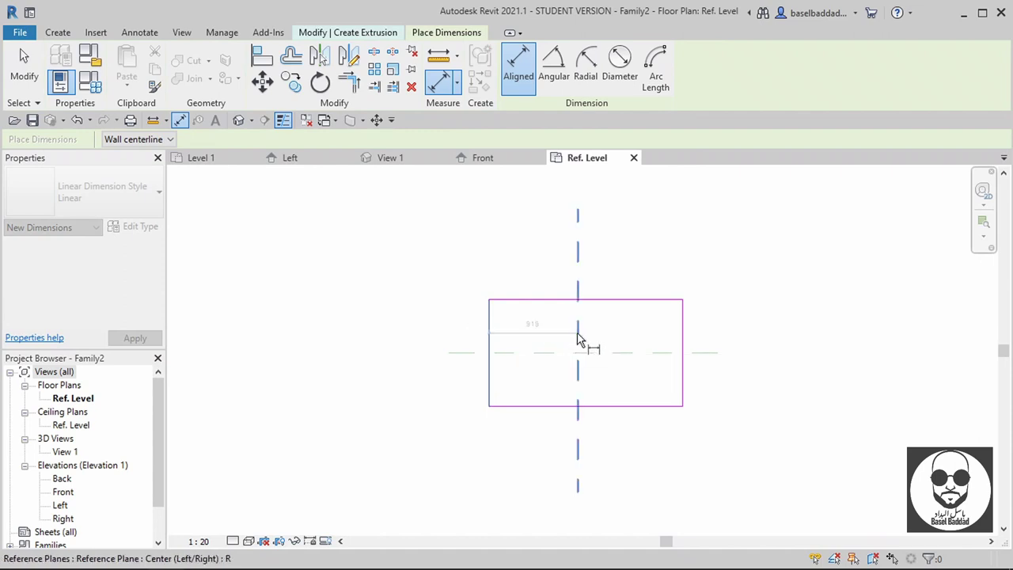
click(682, 334)
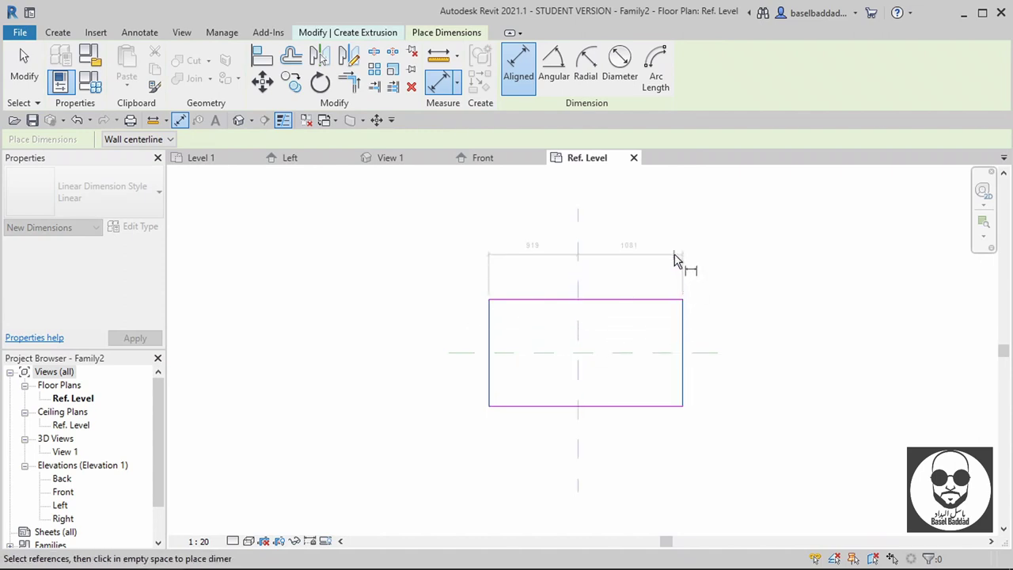
click(676, 269)
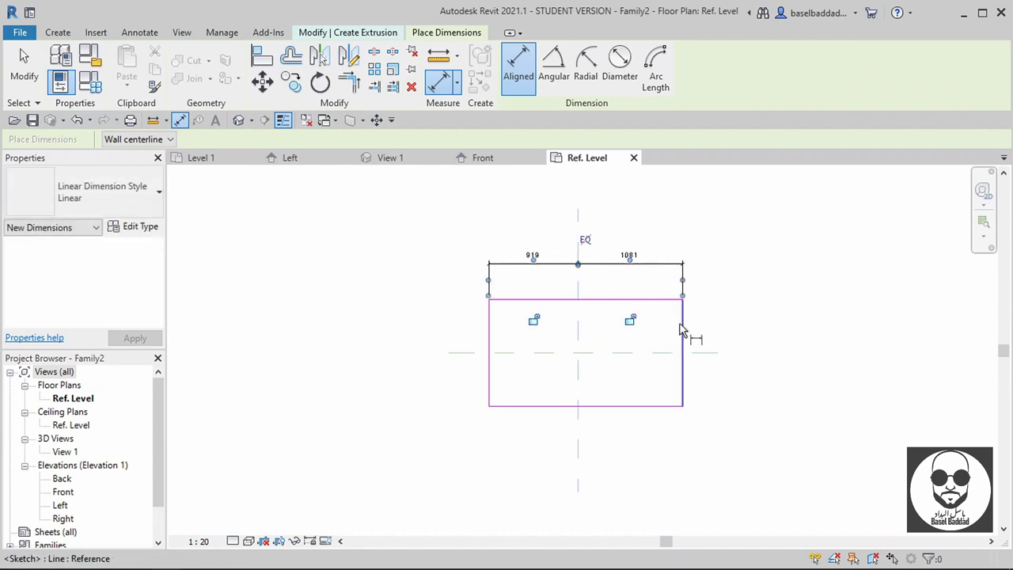
click(586, 240)
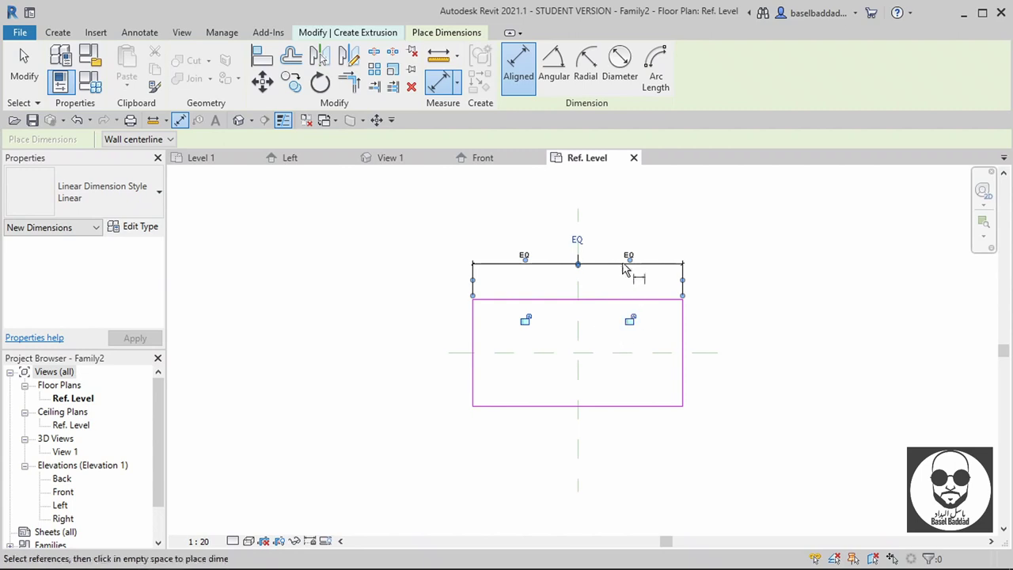
- Dimension the top edge, centre plane and bottom edge, and set it to EQ
click(663, 300)
click(657, 405)
click(782, 394)
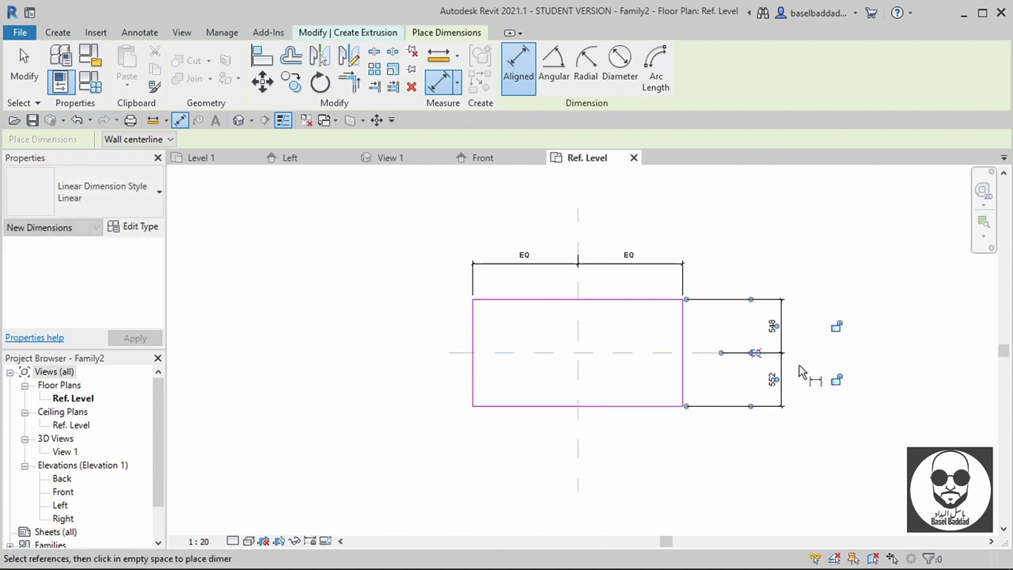
click(757, 354)
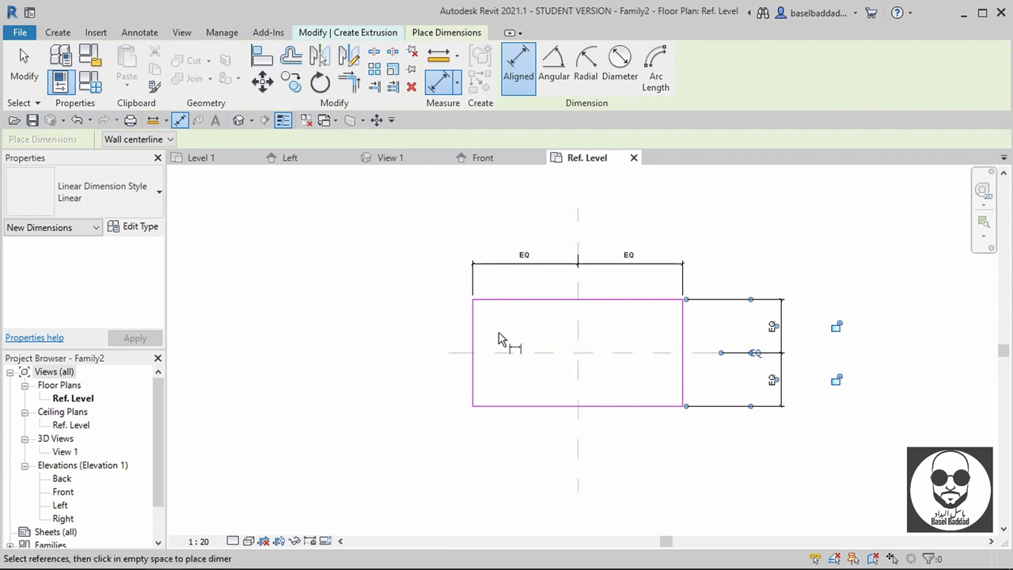
- Add overall dimensions of 2163 for the width and 1096 for the depth
click(473, 333)
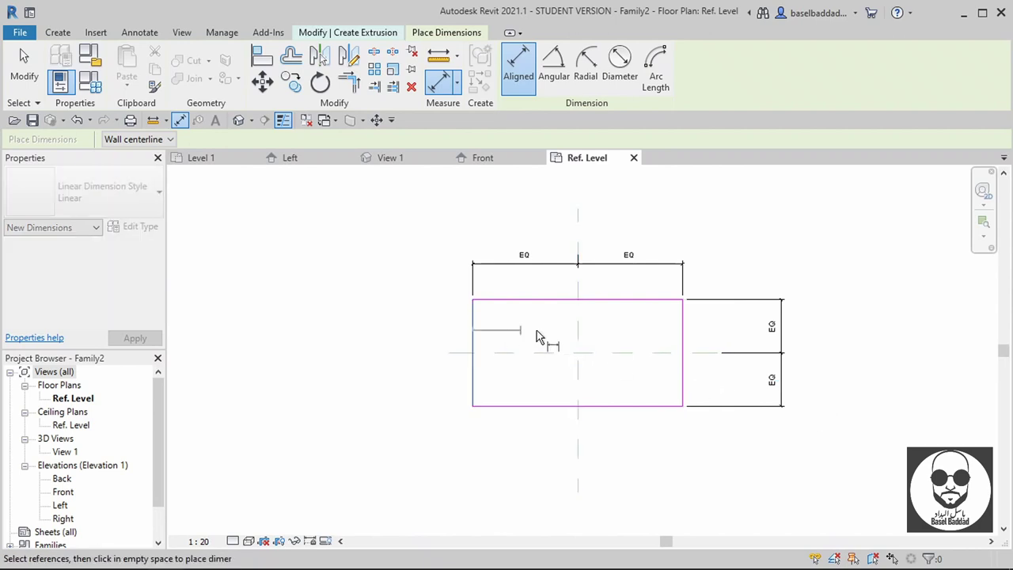
click(682, 334)
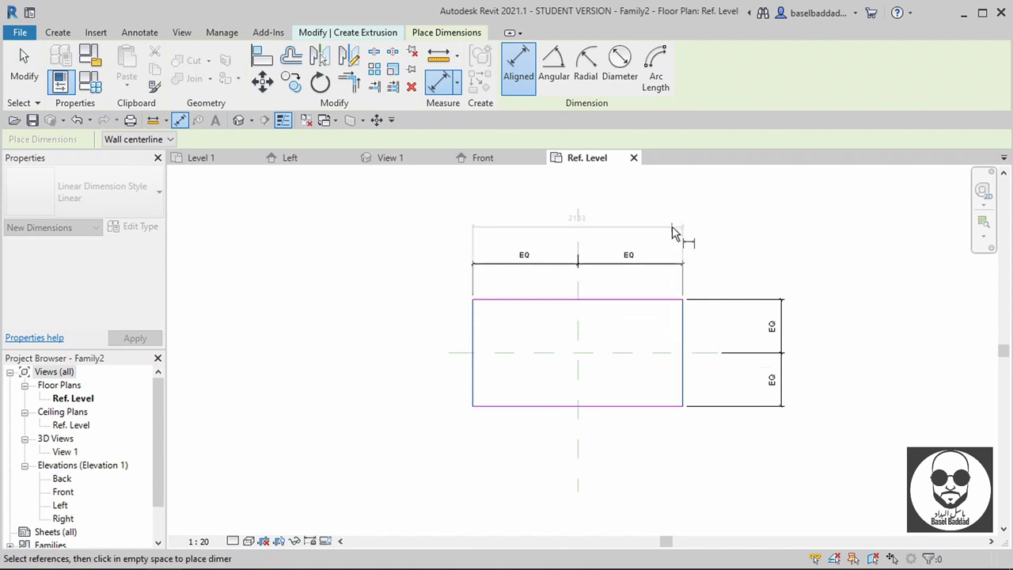
click(633, 215)
click(651, 300)
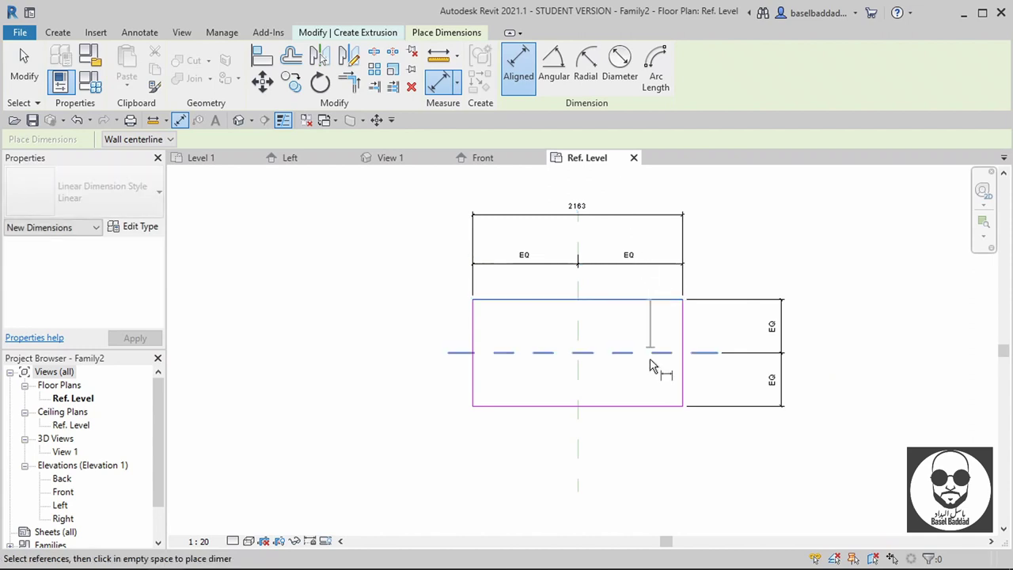
click(656, 406)
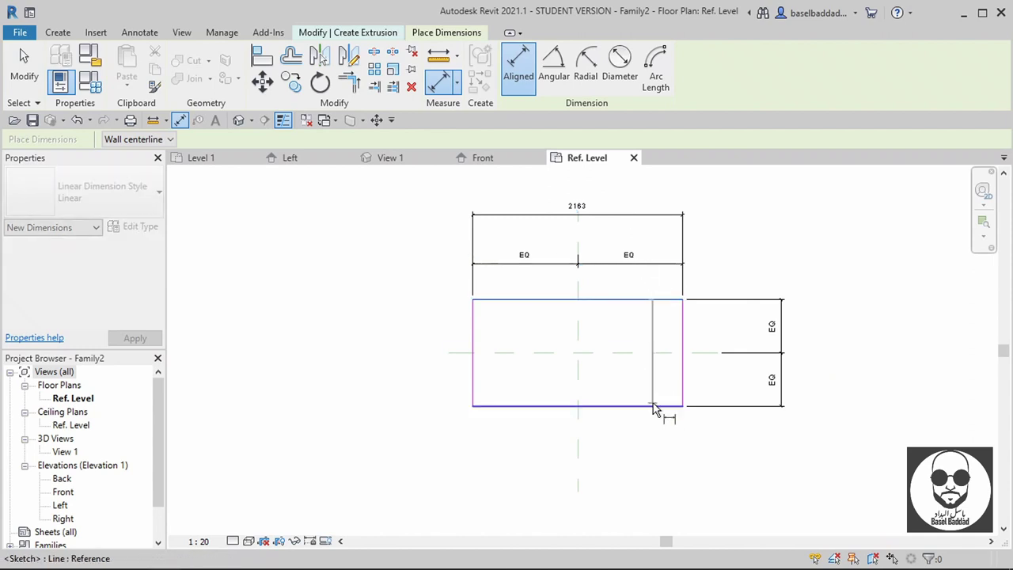
click(837, 408)
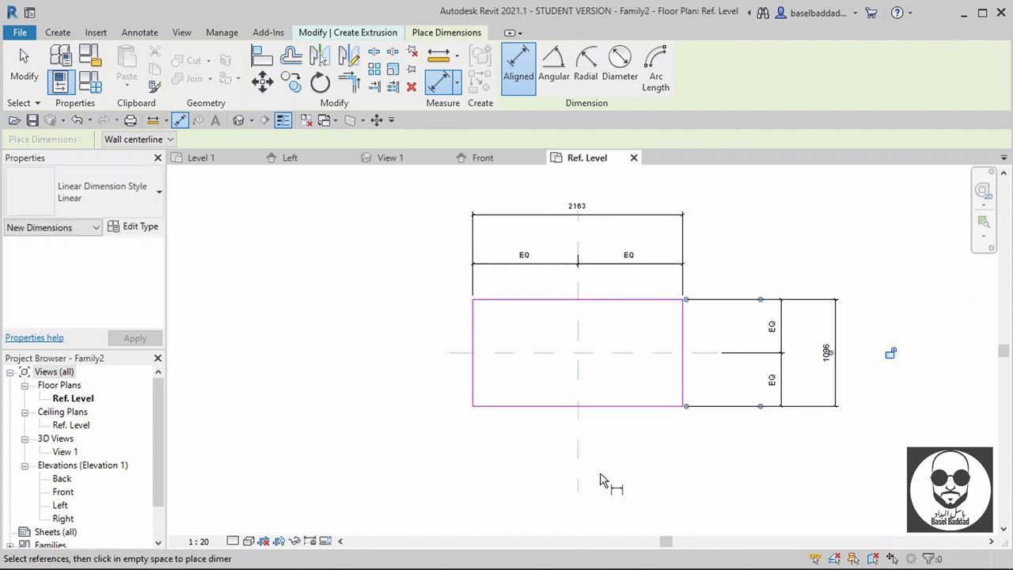
key(Escape)
key(Escape)
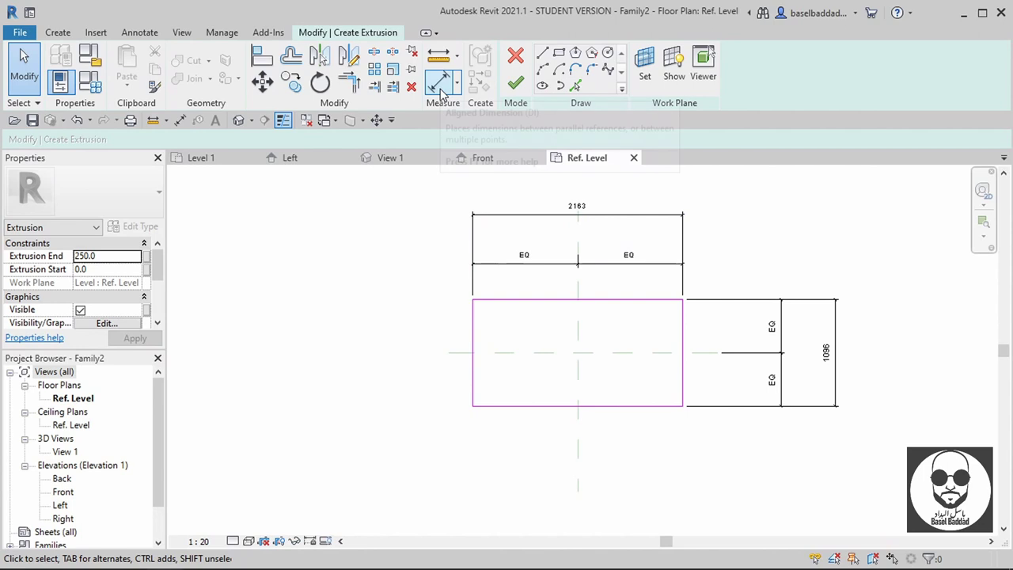
click(630, 224)
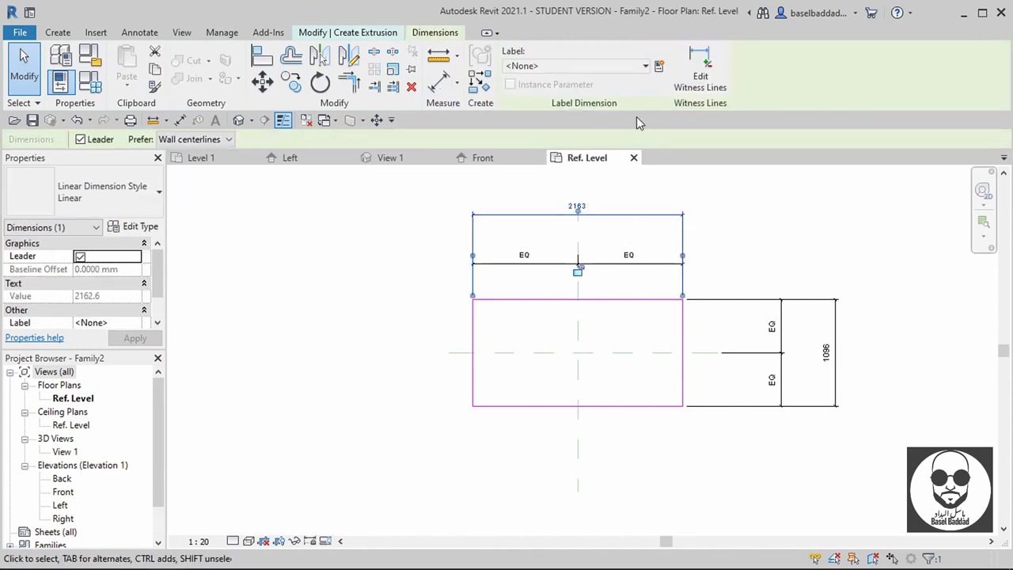
- Label the 2163 dimension with a new parameter طول and the 1096 dimension with عرض
click(657, 68)
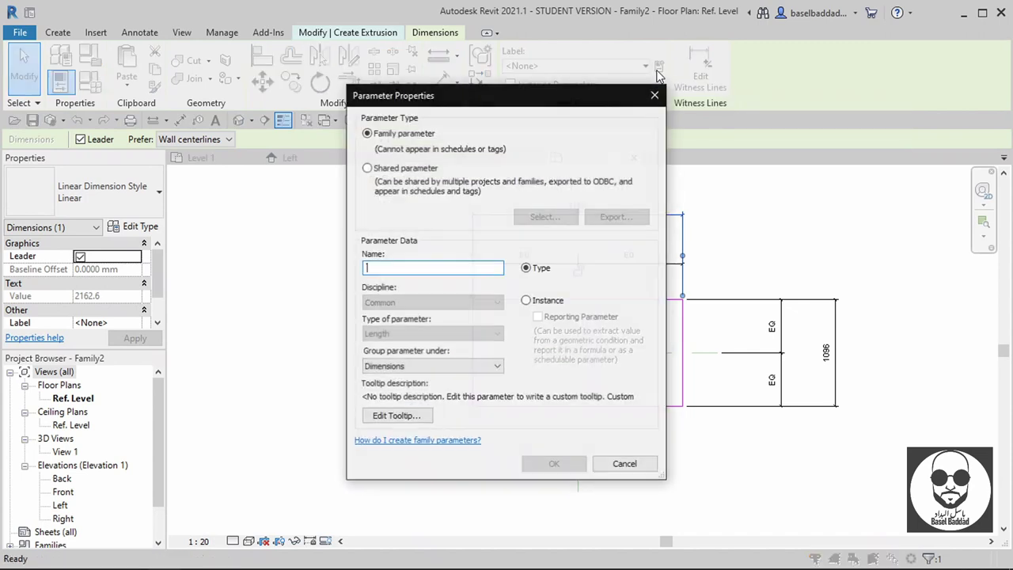
text(طول)
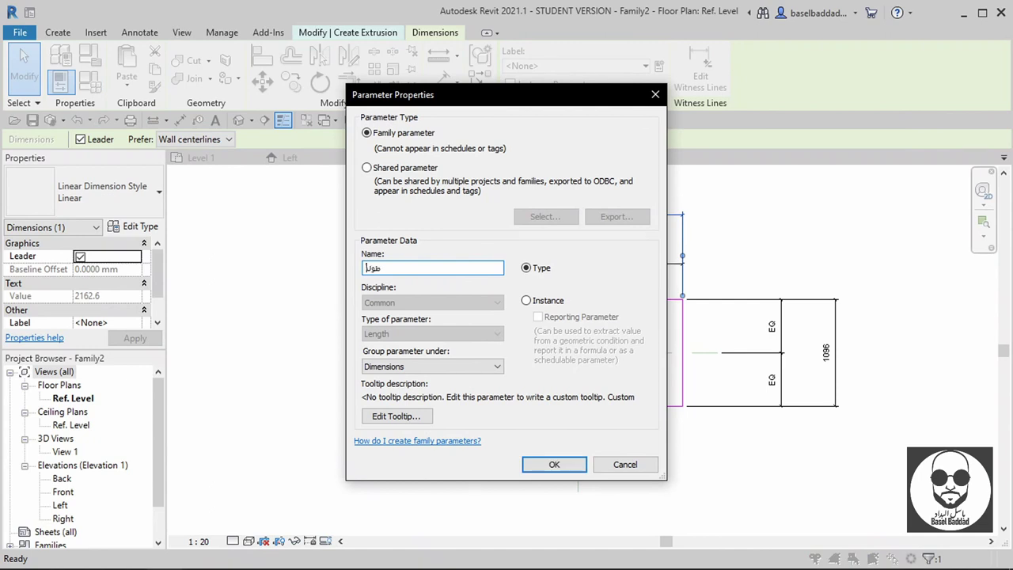
key(Return)
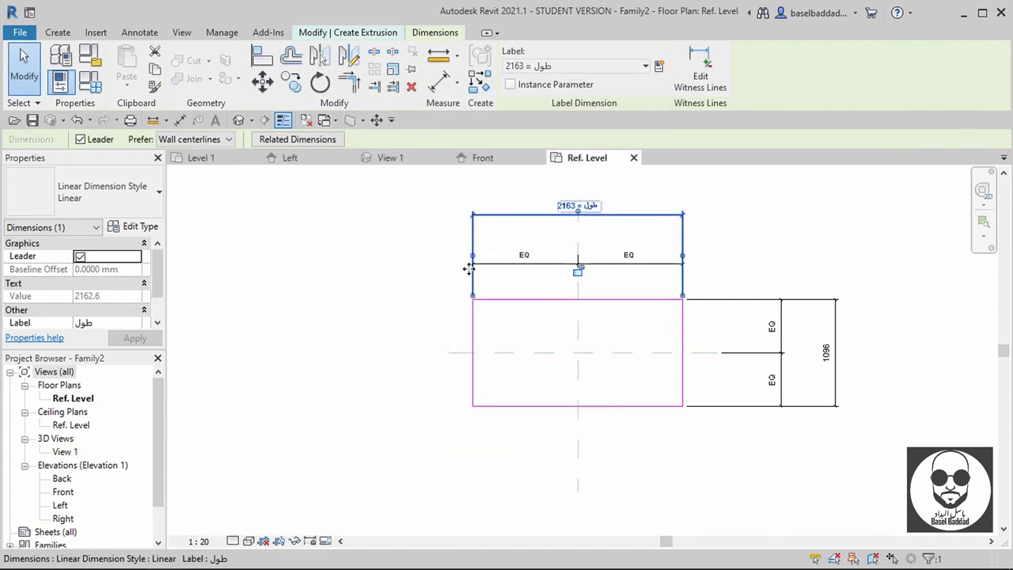
click(838, 364)
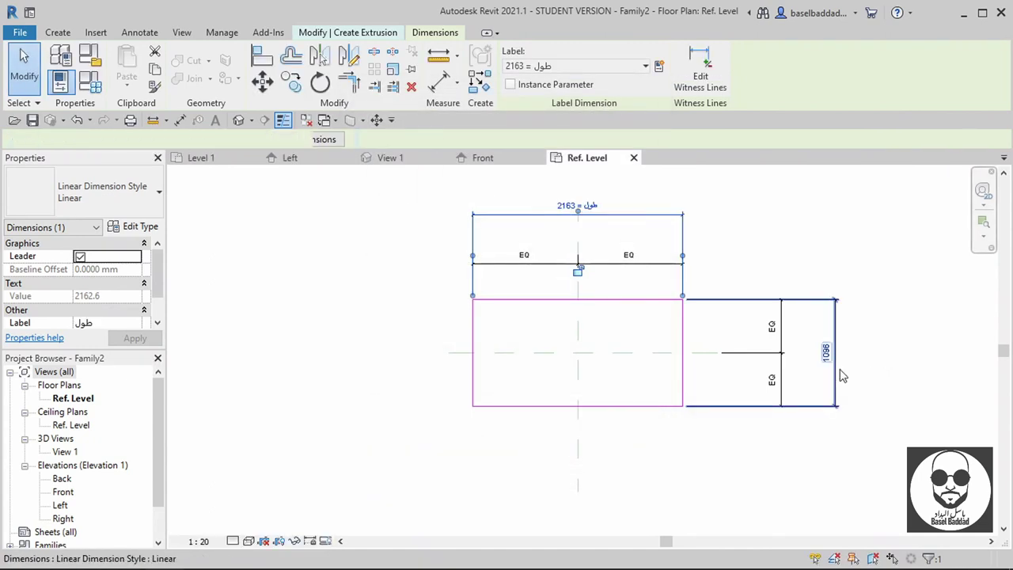
click(657, 68)
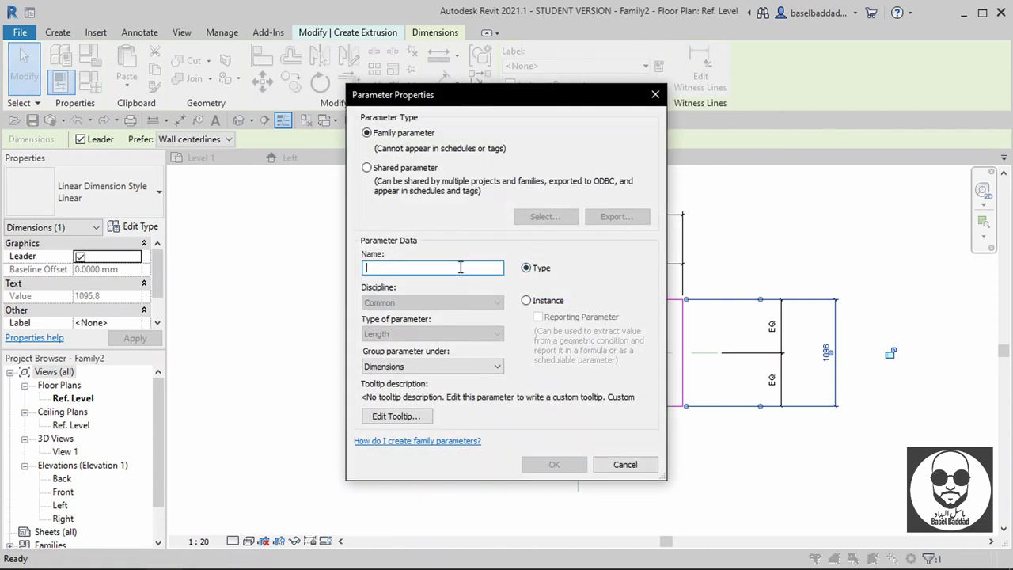
text(عرض)
key(Return)
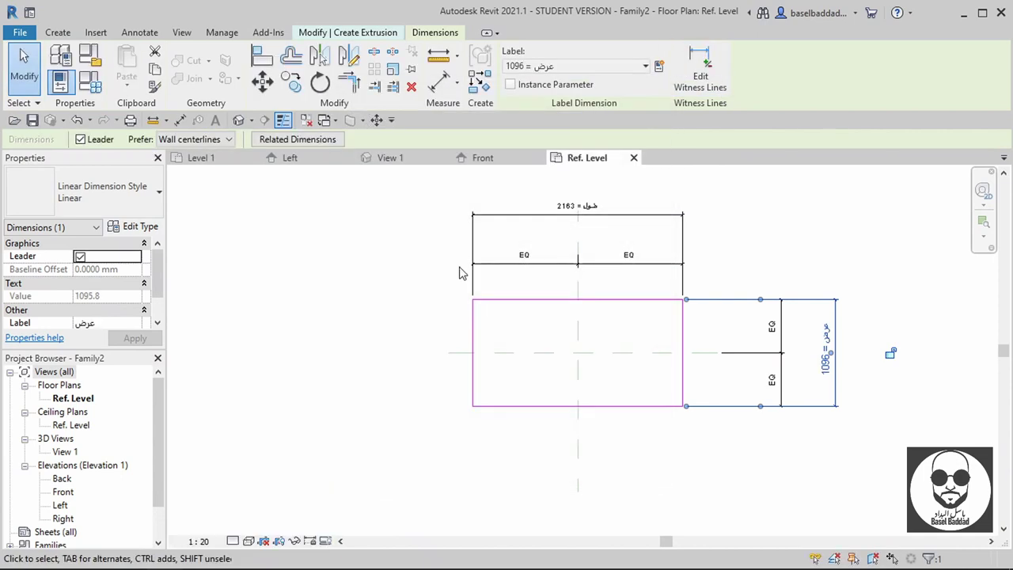
click(93, 85)
- In Family Types, set عرض to 1000 and طول to 1600, then apply
click(254, 187)
text(1000)
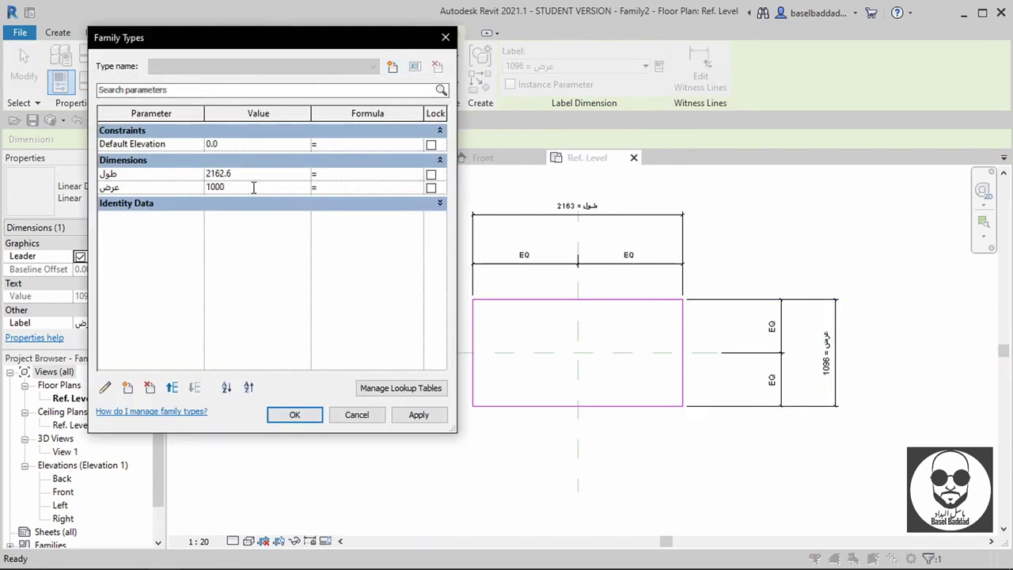
click(244, 175)
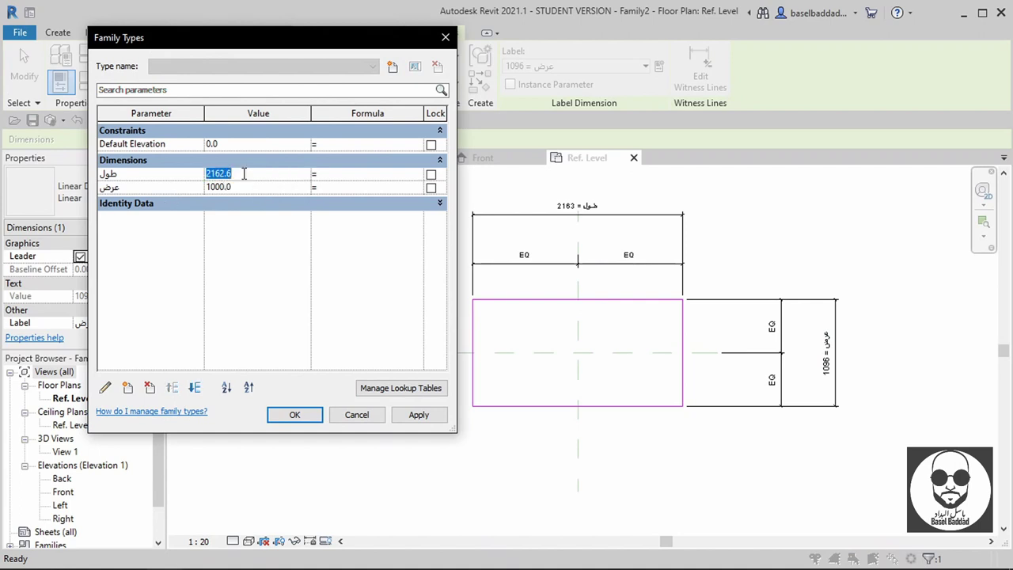
text(1600)
key(Tab)
click(428, 415)
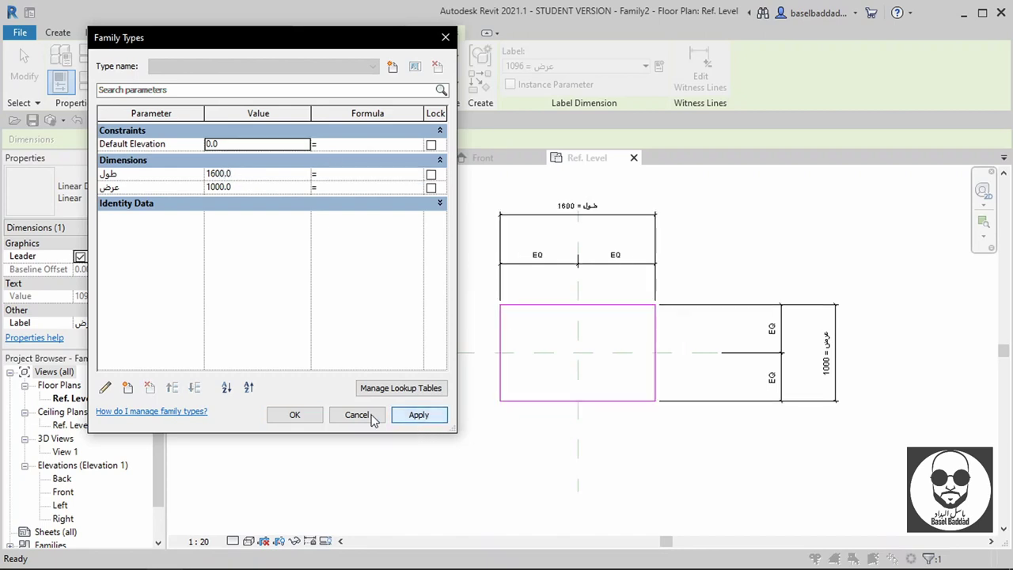
click(313, 415)
click(387, 434)
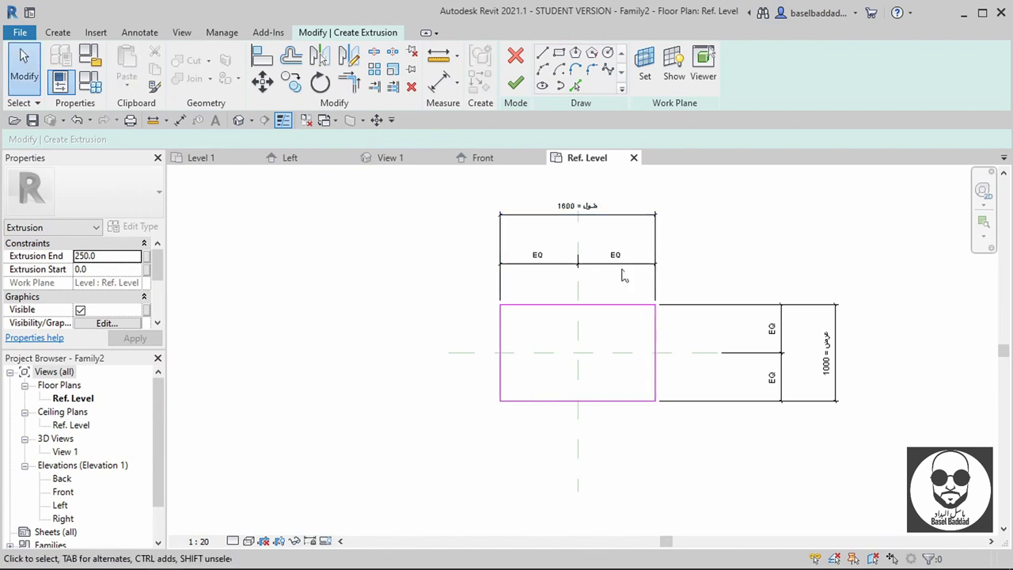
- Set Extrusion End to 50, finish the sketch, and view the slab in 3D from the front
click(619, 214)
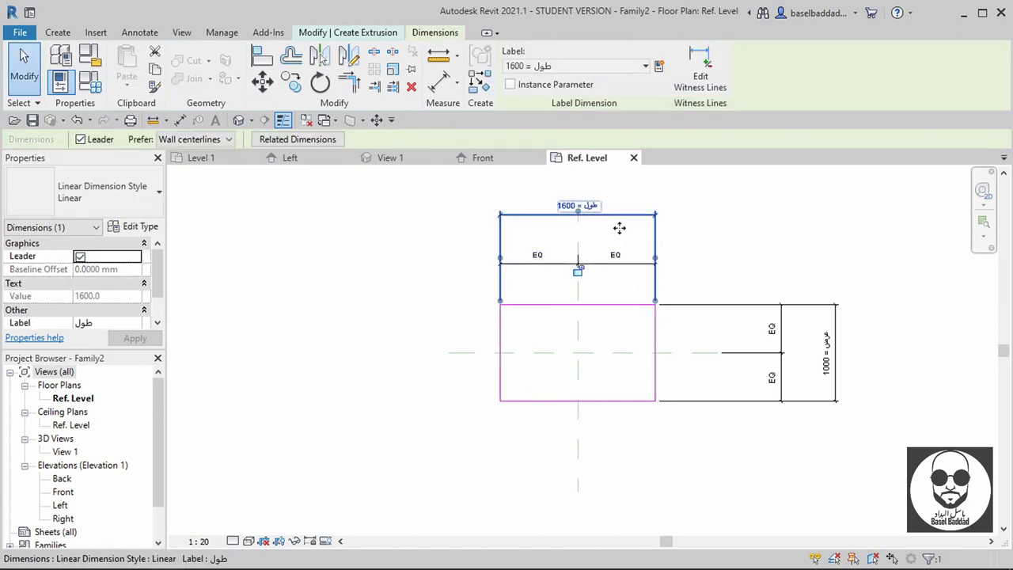
click(707, 229)
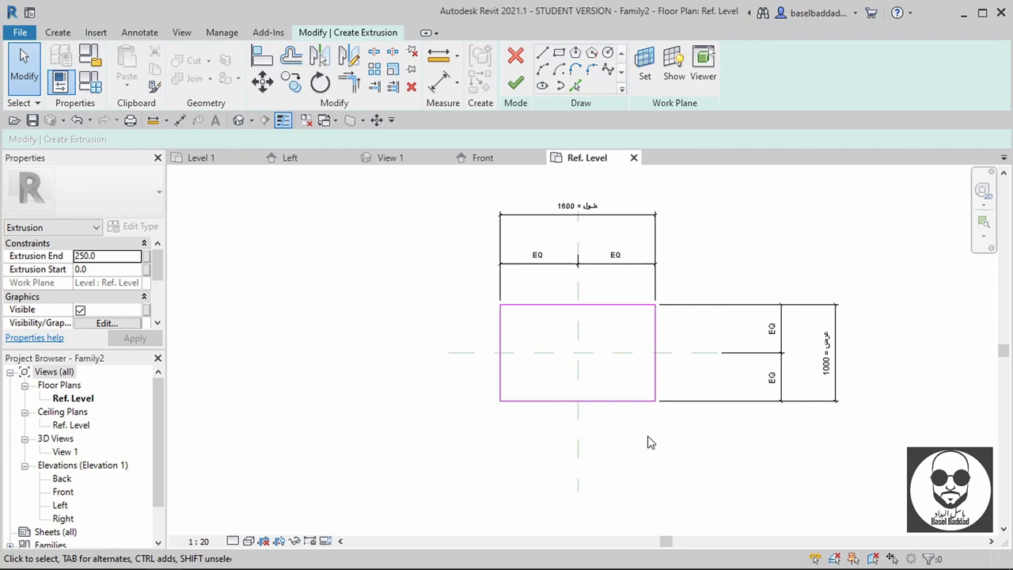
click(104, 255)
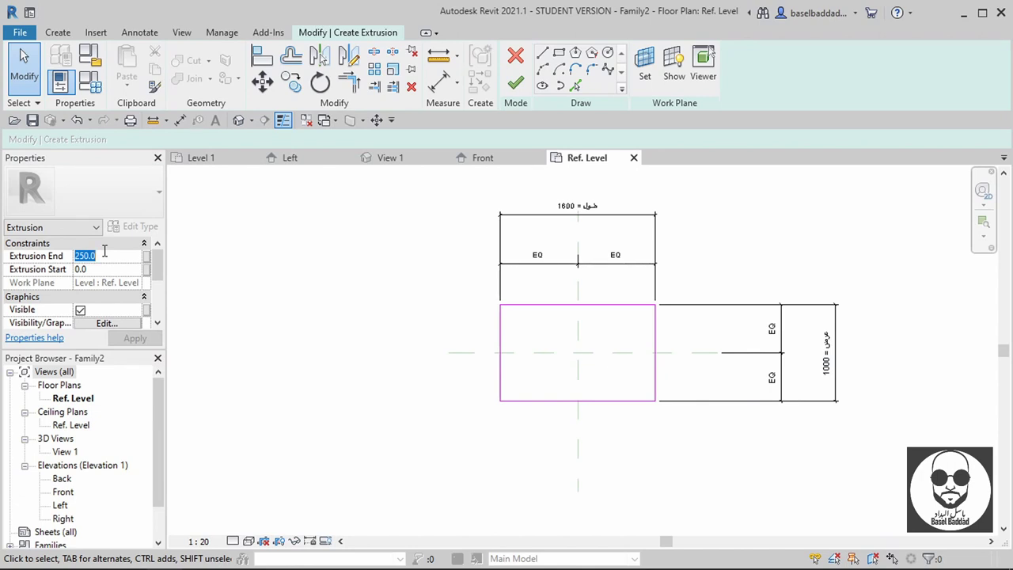
text(50)
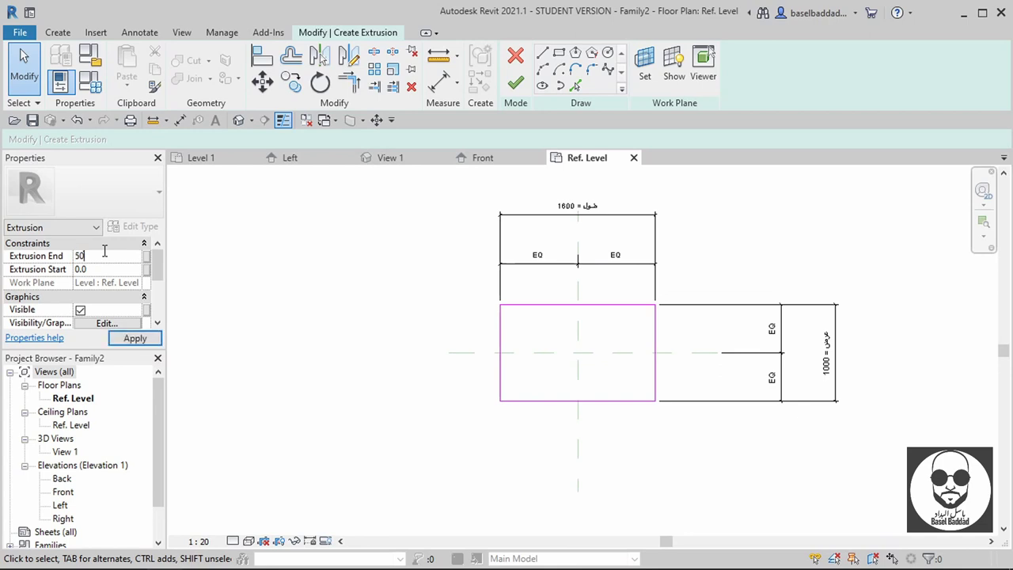
click(514, 84)
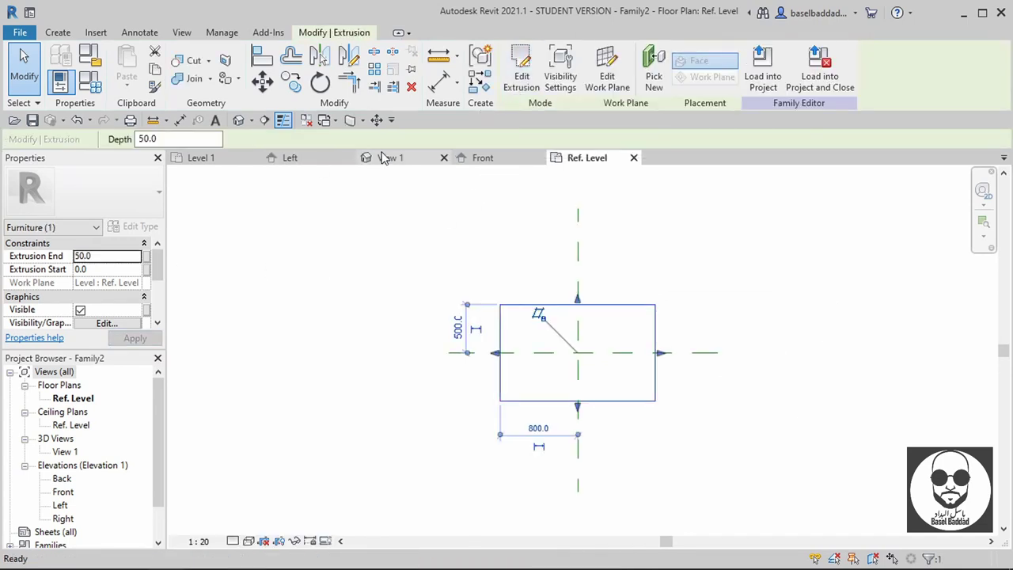
click(238, 119)
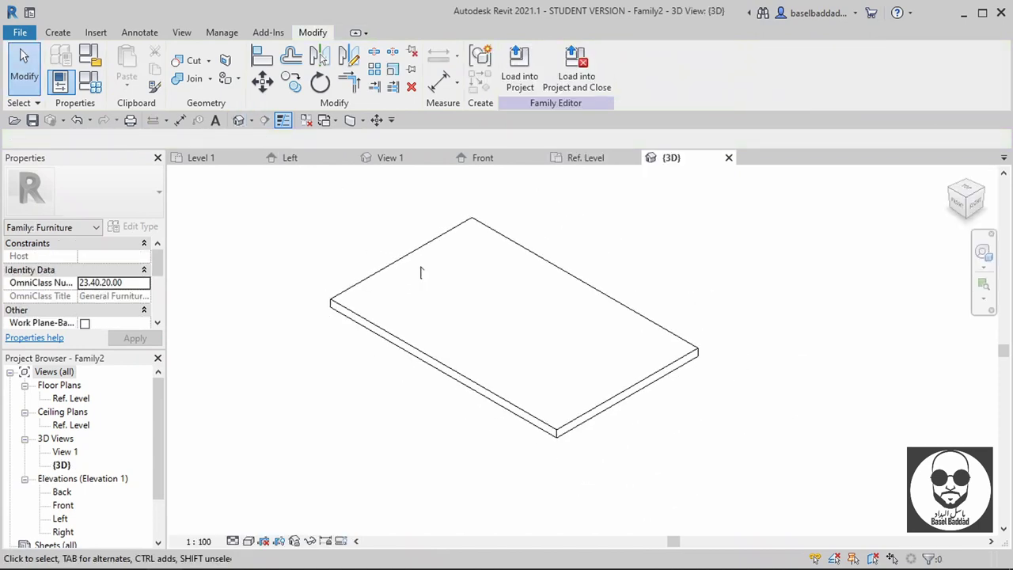
click(959, 212)
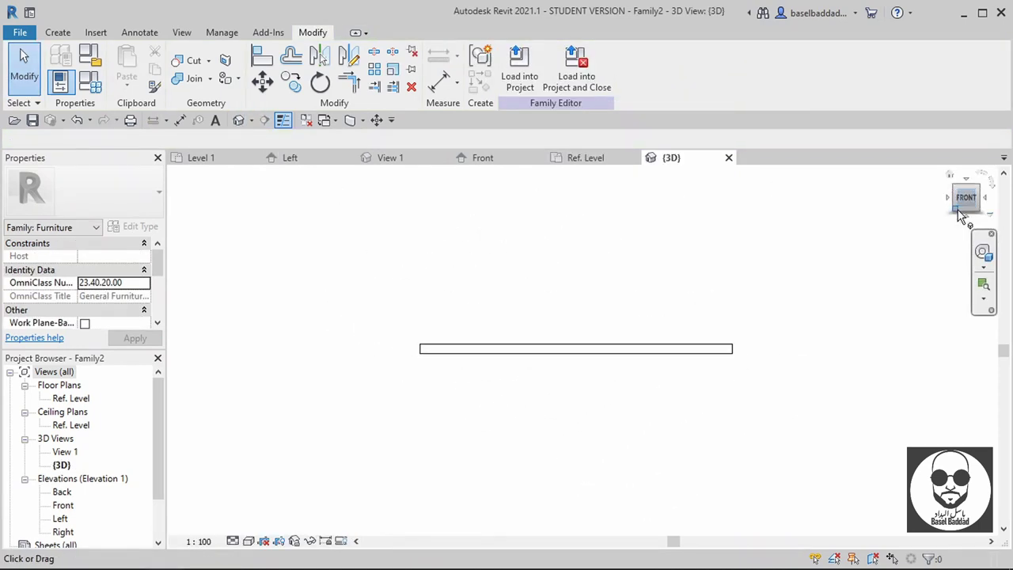
- In the Front elevation, set the slab's Extrusion Start to 600 and Extrusion End to 650
click(491, 157)
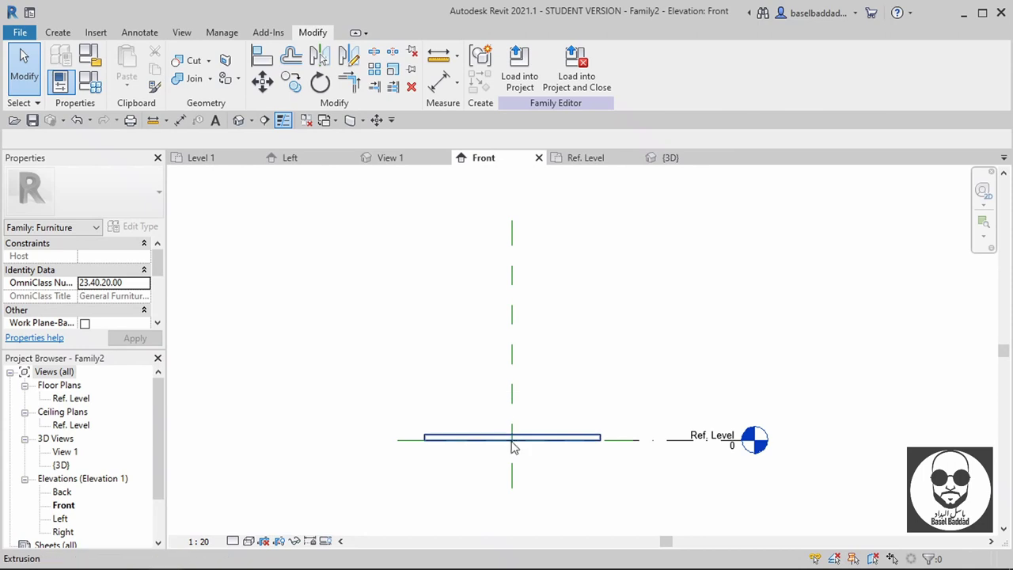
click(515, 449)
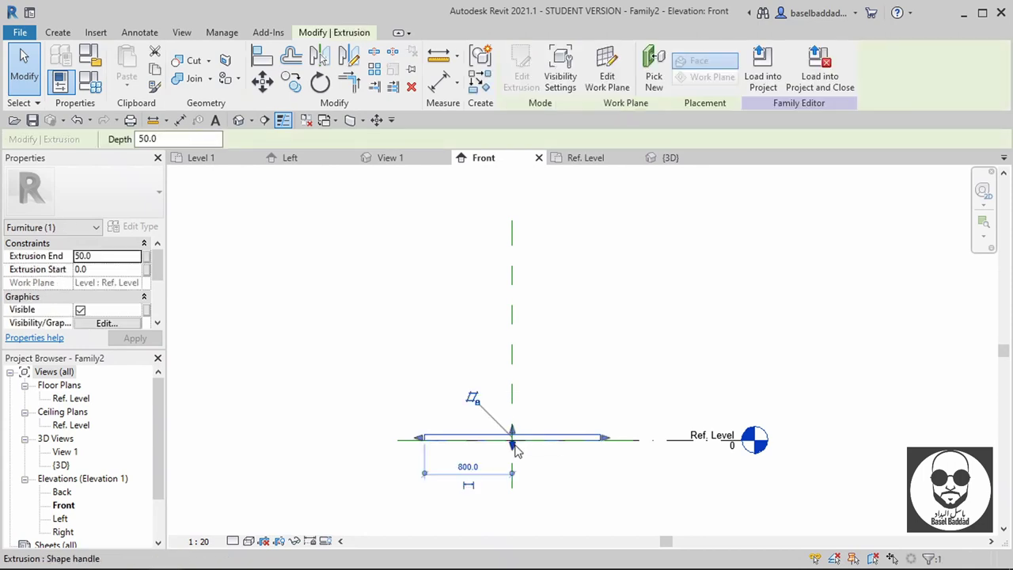
click(113, 269)
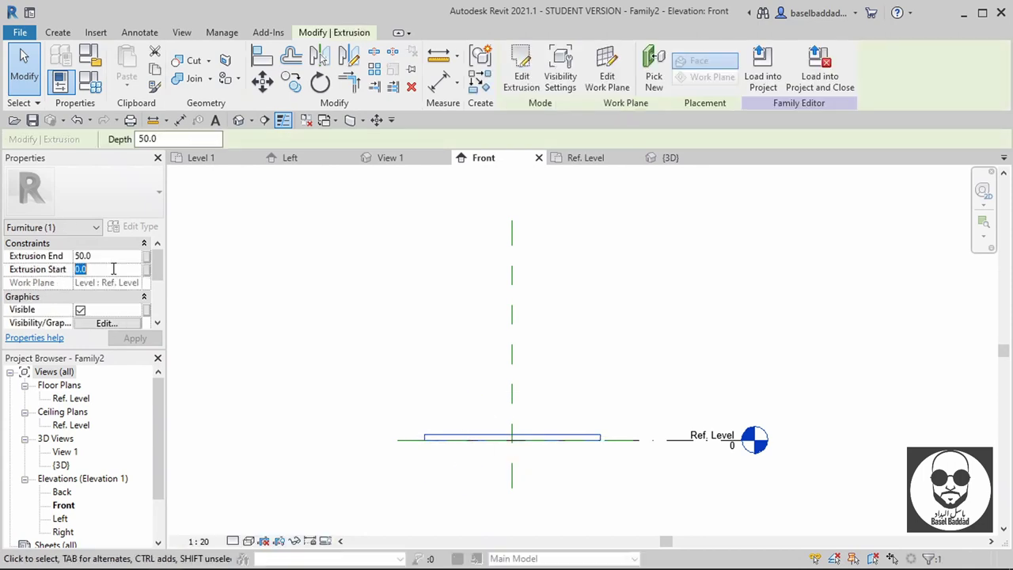
text(600)
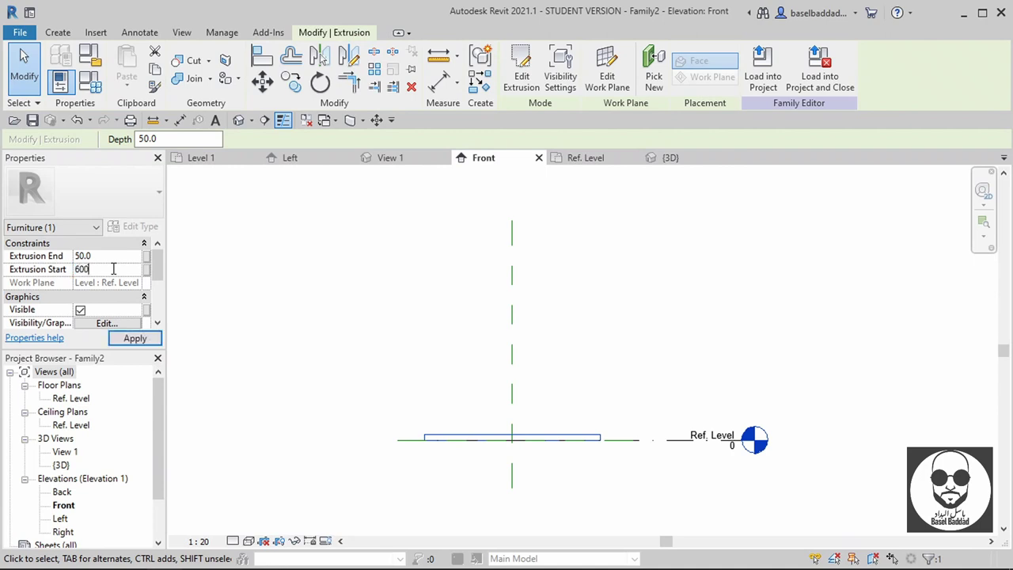
click(107, 257)
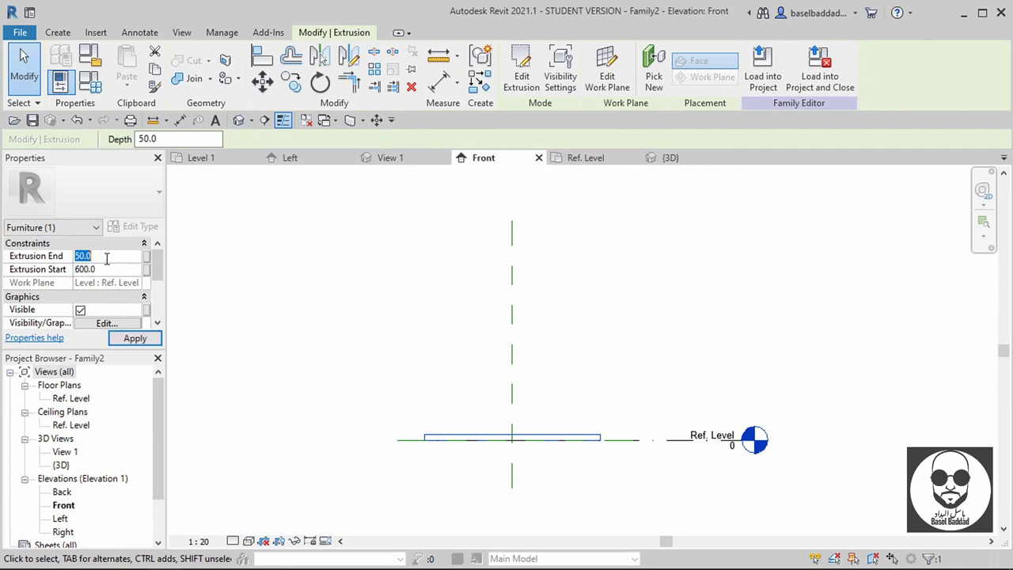
text(65)
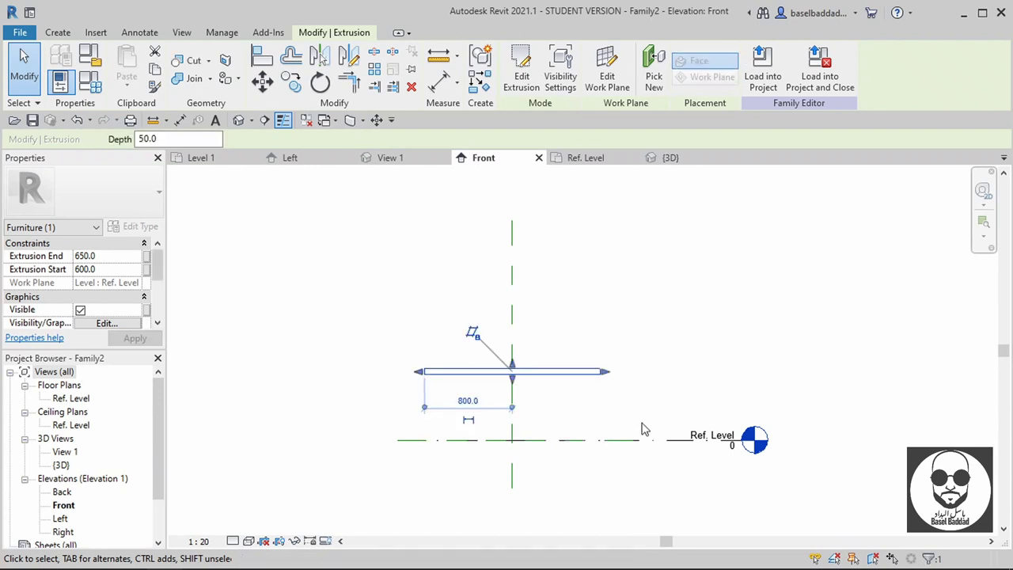
scroll(611, 419, up, 1)
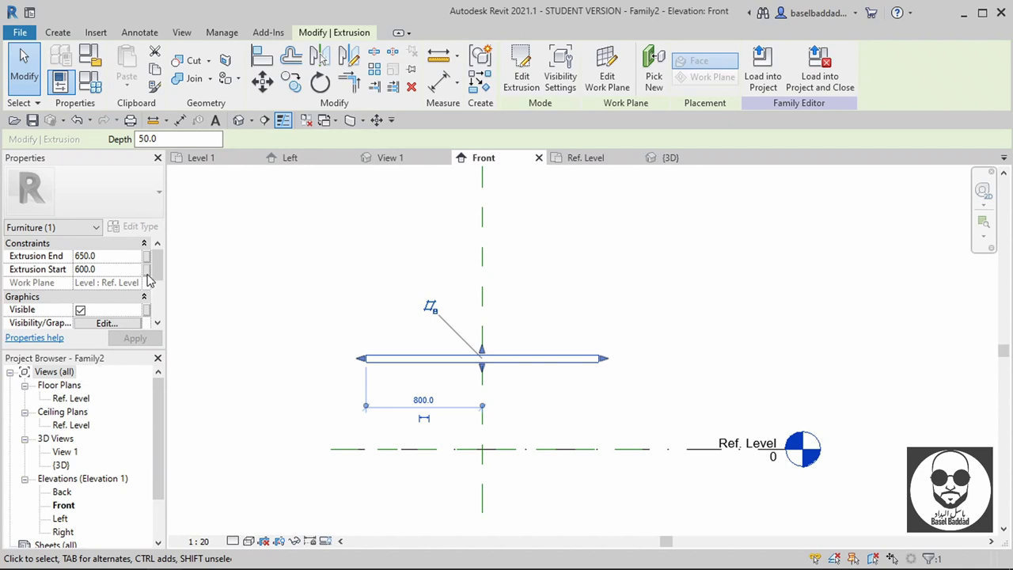
- Link Extrusion Start to a new family parameter named ارتفاع الطاولة
click(147, 269)
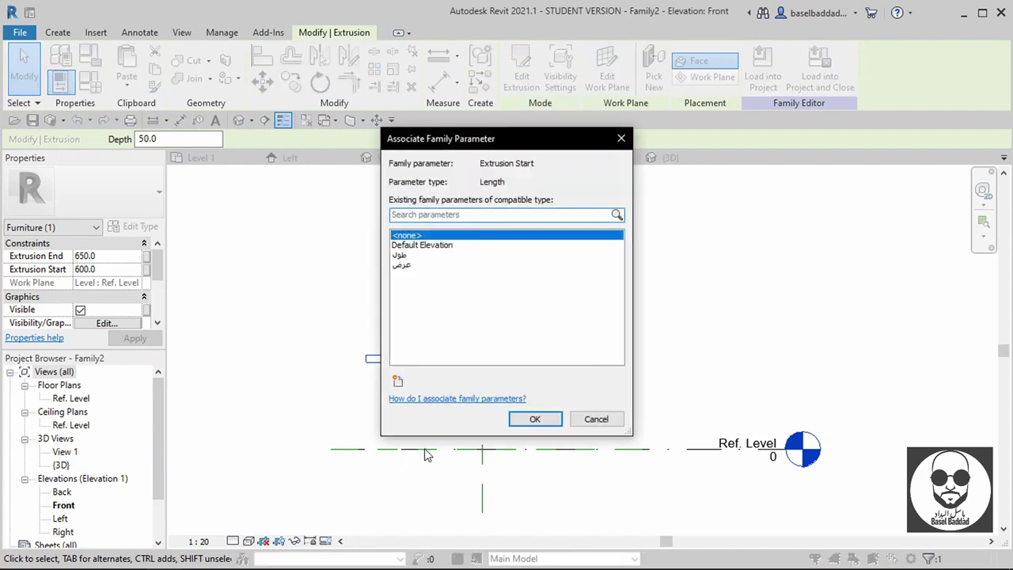
click(468, 215)
text(ارتفاع الطاولة)
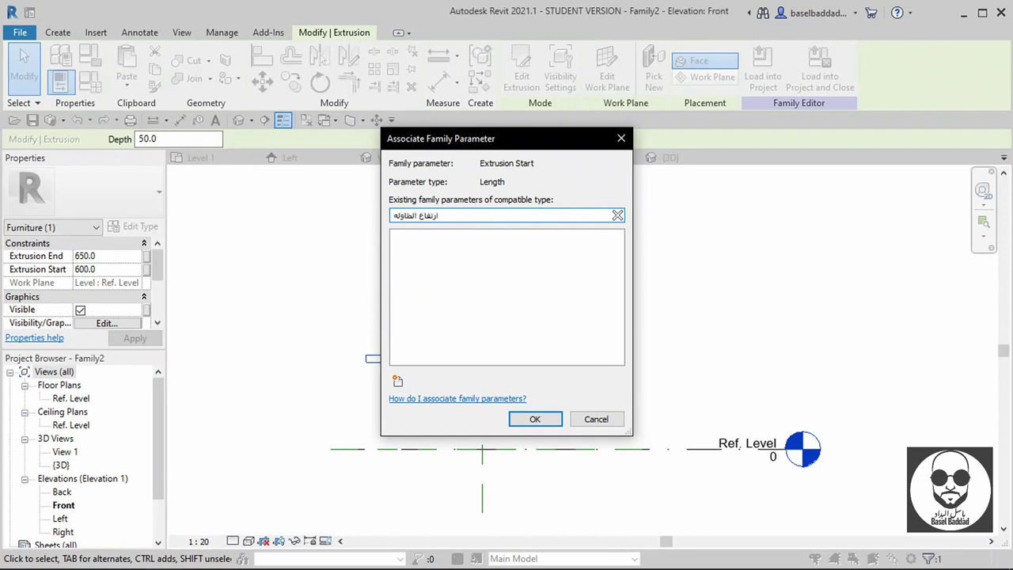
click(397, 381)
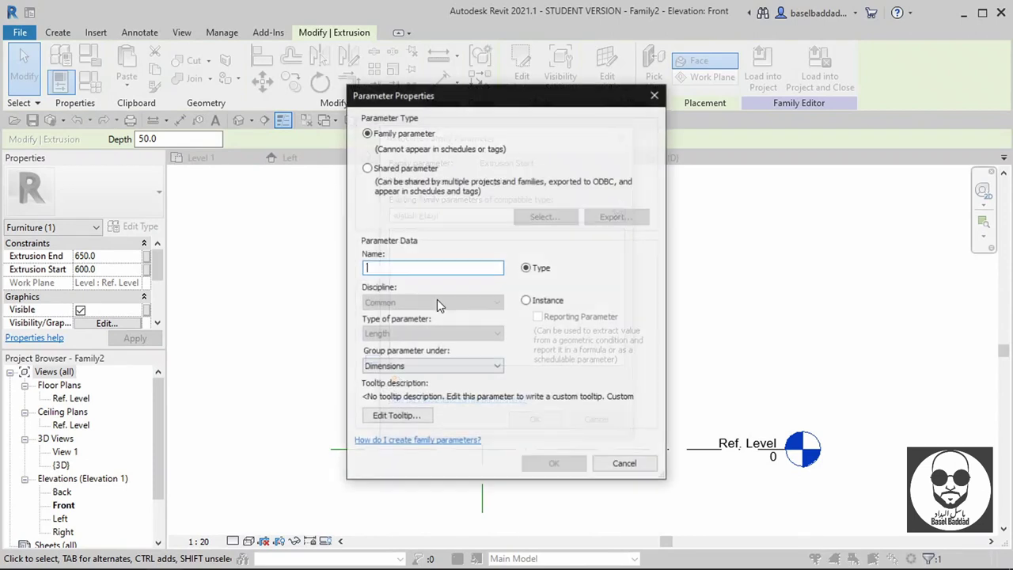
text(ارتفا)
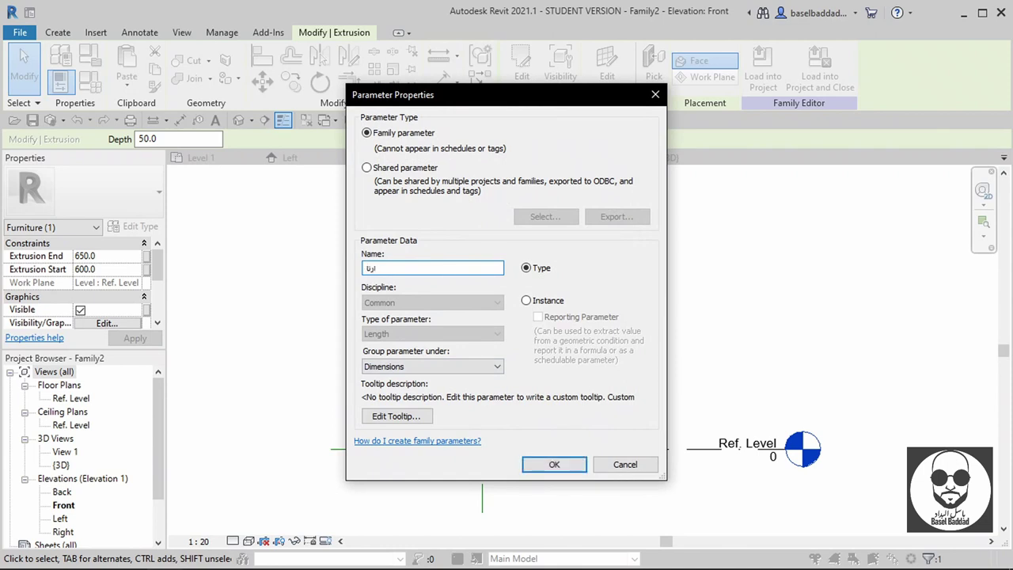
text(ع الطاولة)
key(Return)
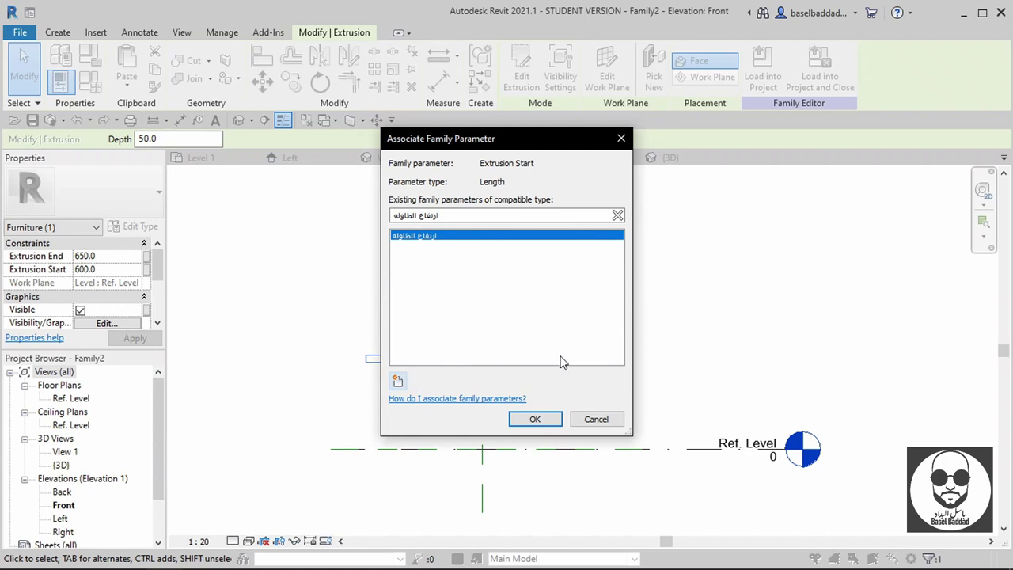
click(538, 420)
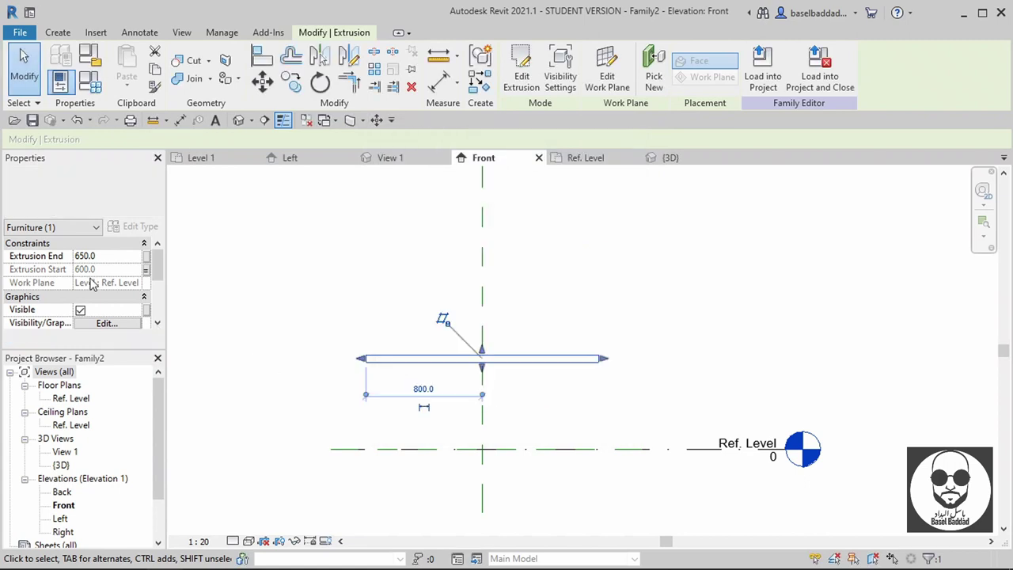
- Review the parameter list in Family Types, leaving Extrusion End unlinked for now
click(146, 256)
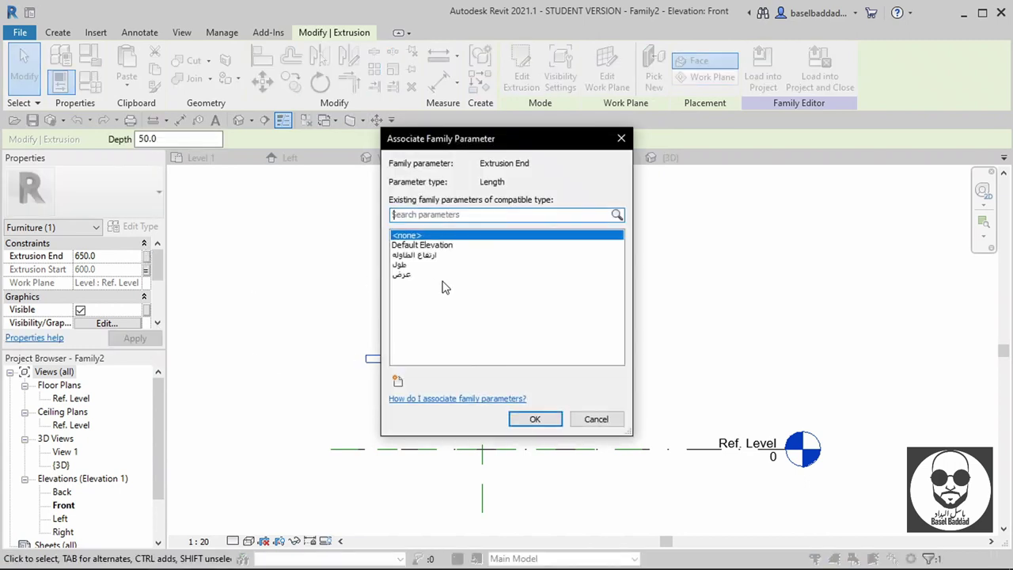
text(سماكه)
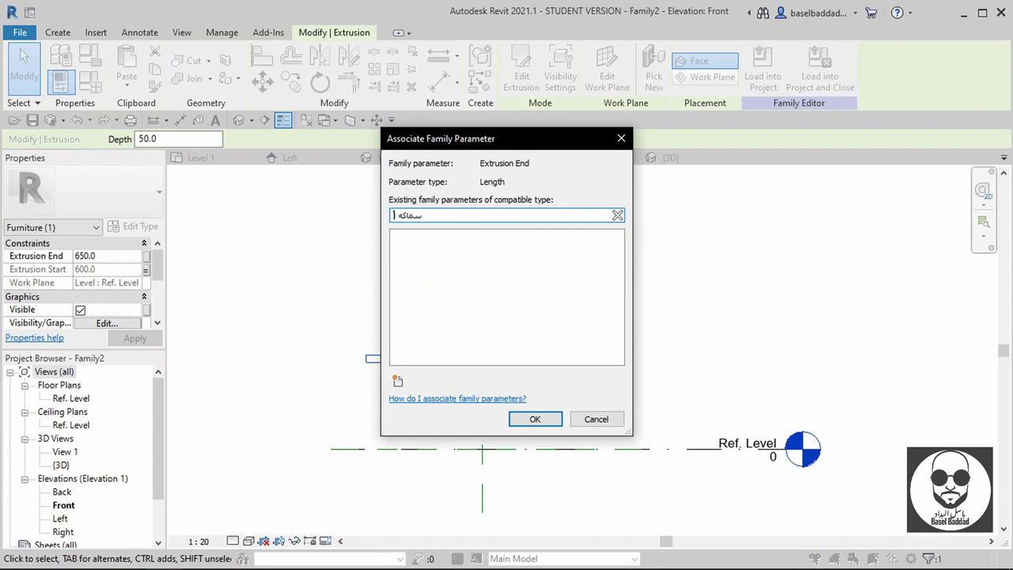
key(Escape)
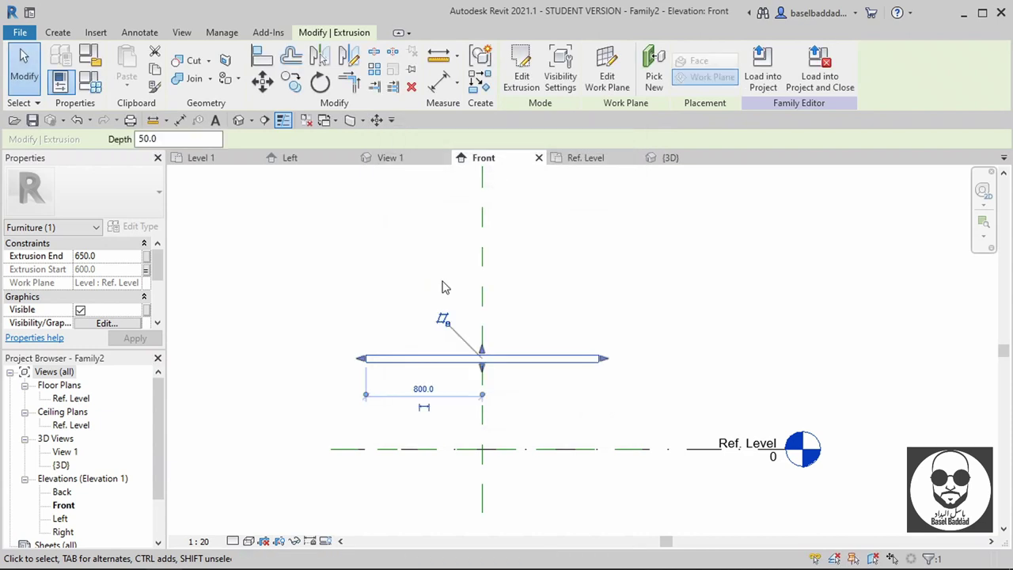
click(90, 82)
drag(329, 40, 647, 95)
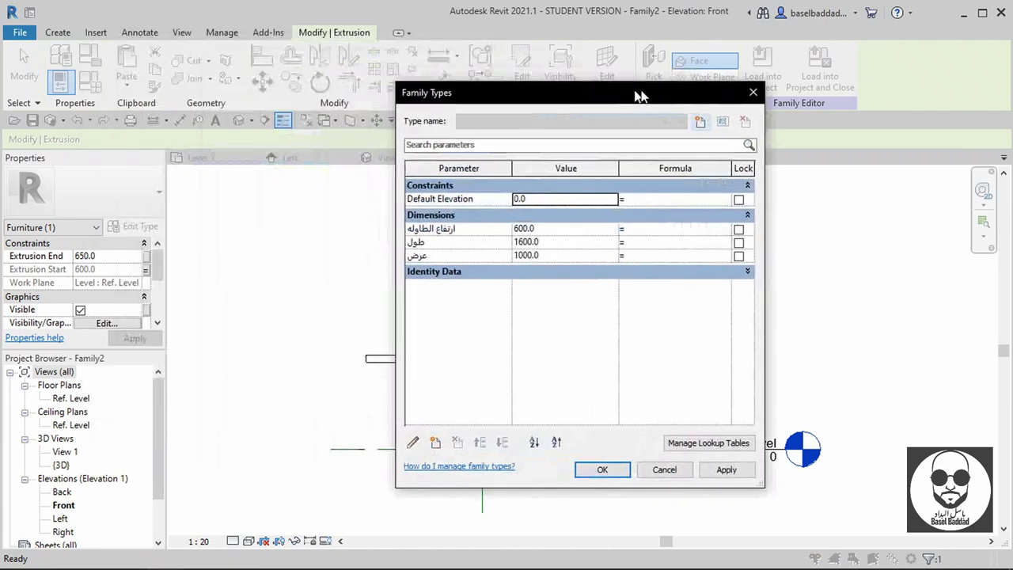
click(763, 93)
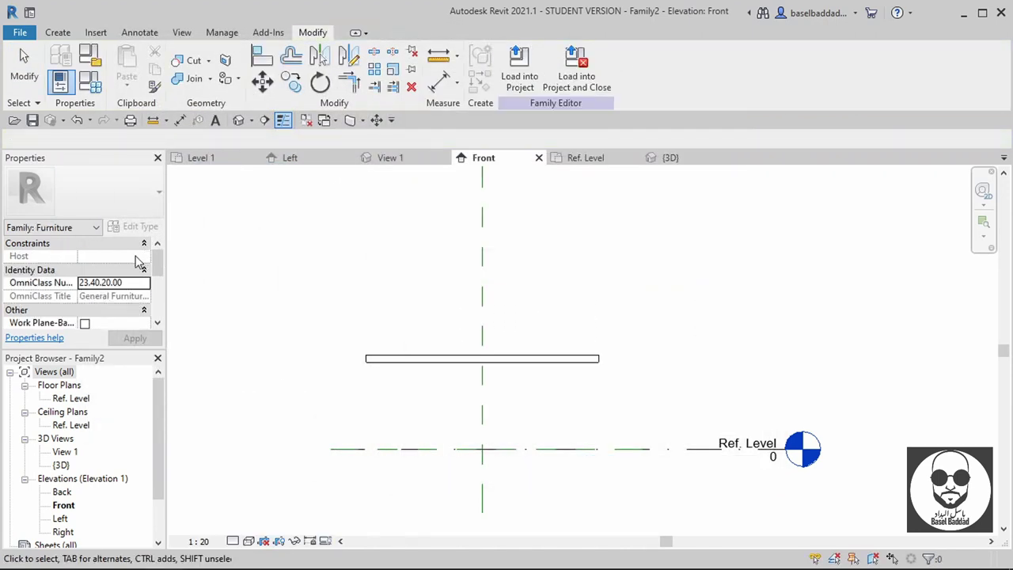
- Link the slab's Extrusion End to a new parameter named سماكه الطاولة
click(404, 368)
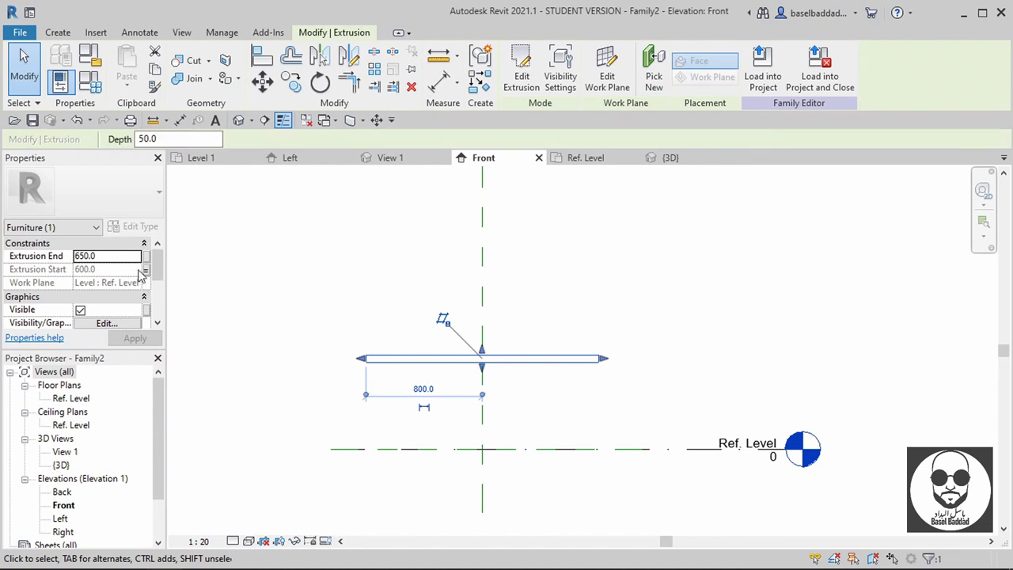
click(147, 255)
click(398, 381)
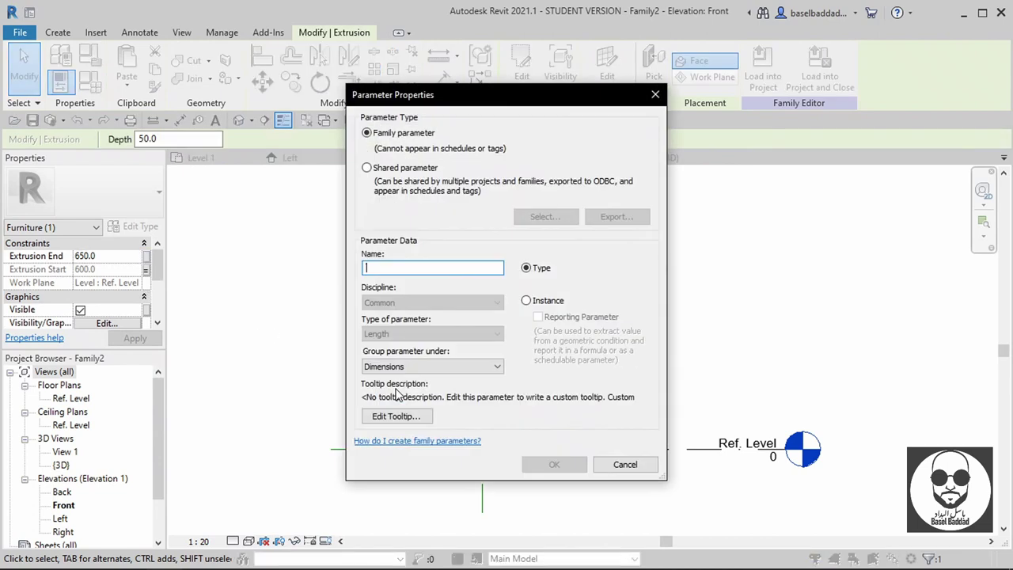
text(س)
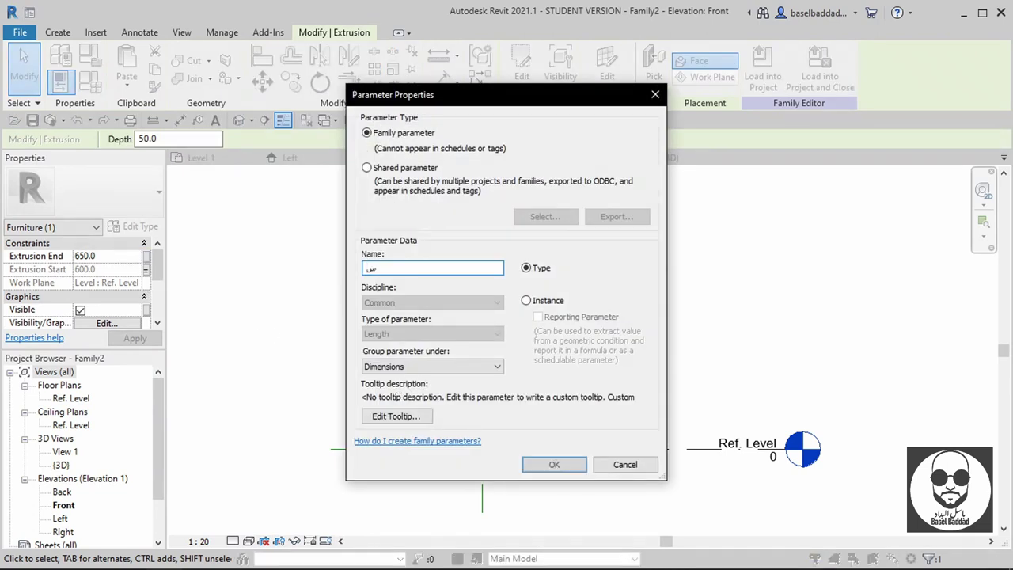
text(ماكه الطاولة)
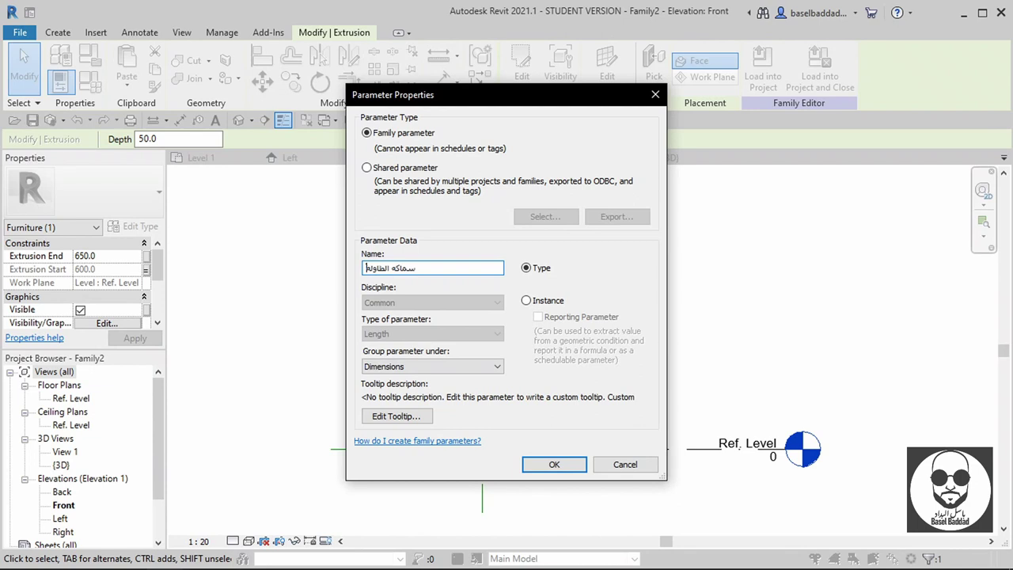
key(Return)
key(Return)
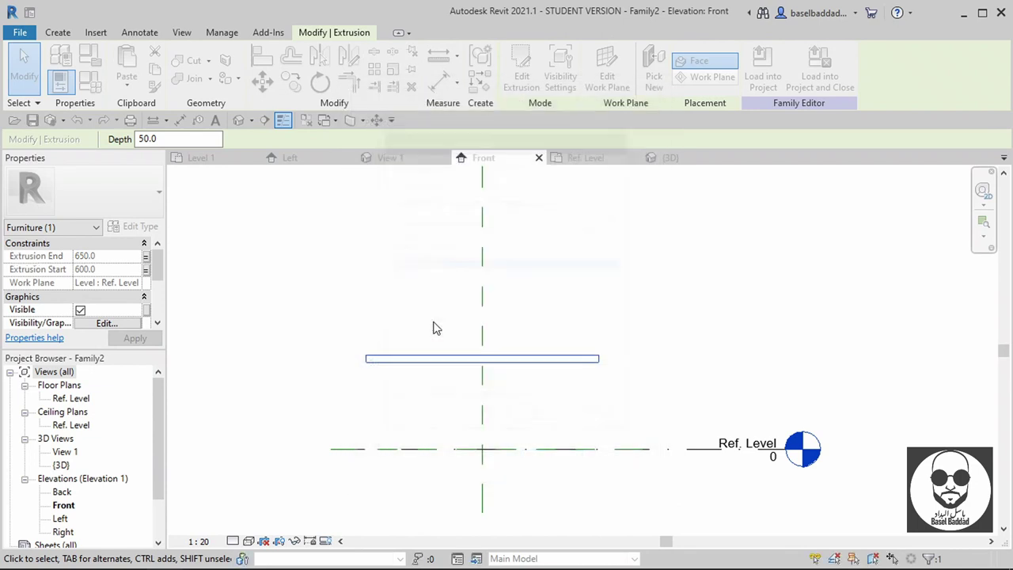
click(89, 87)
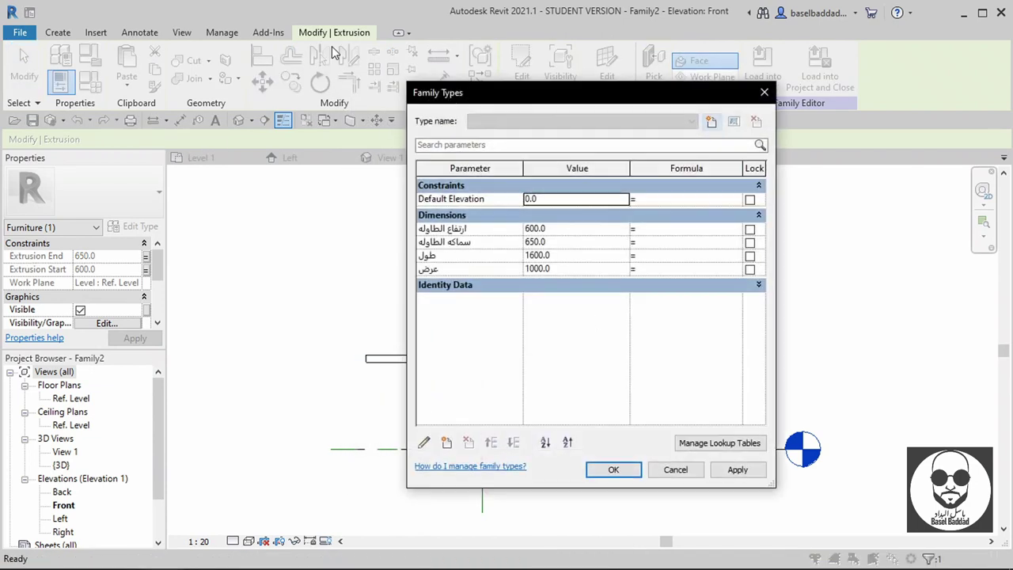
- Give the thickness parameter the formula ارتفاع الطاولة + 50 and apply it
click(569, 229)
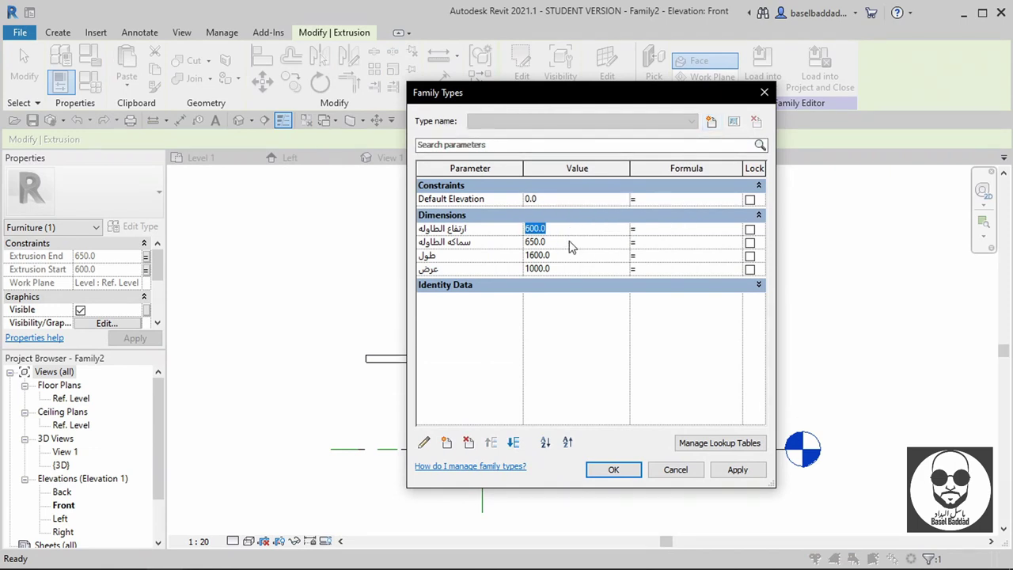
click(570, 242)
text(0)
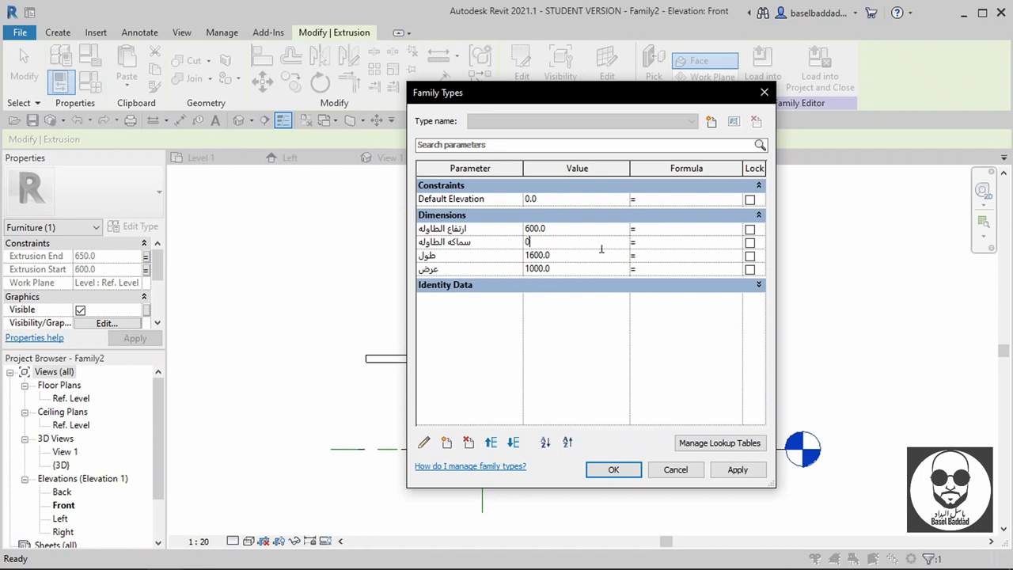
click(679, 242)
click(480, 229)
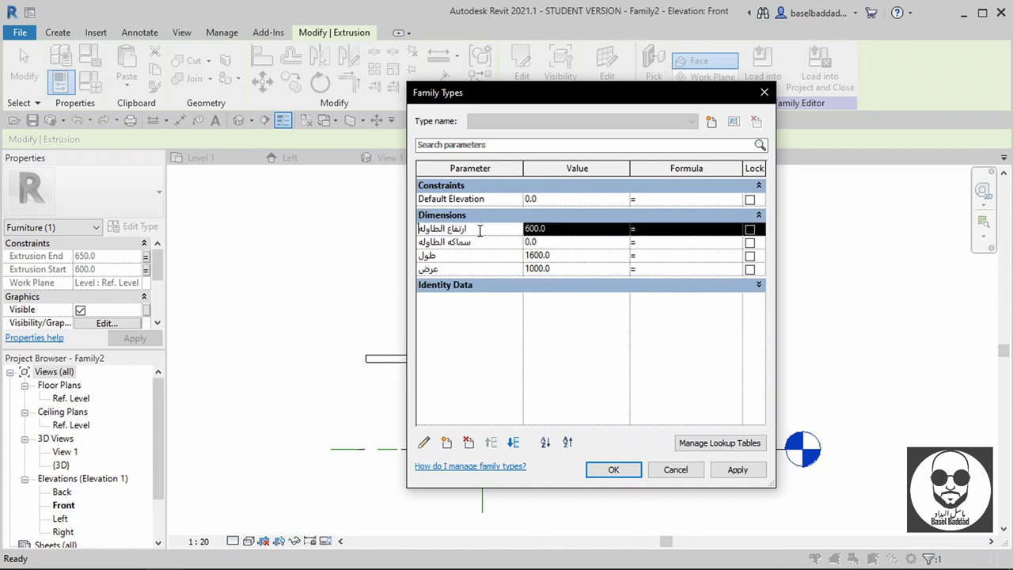
drag(479, 228, 409, 231)
key(ctrl+c)
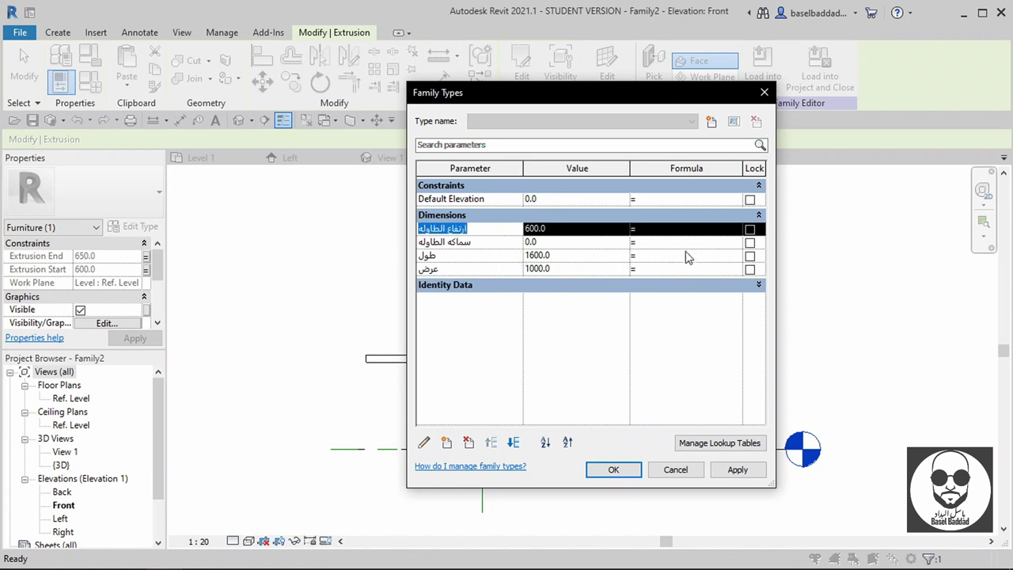
click(670, 242)
key(ctrl+v)
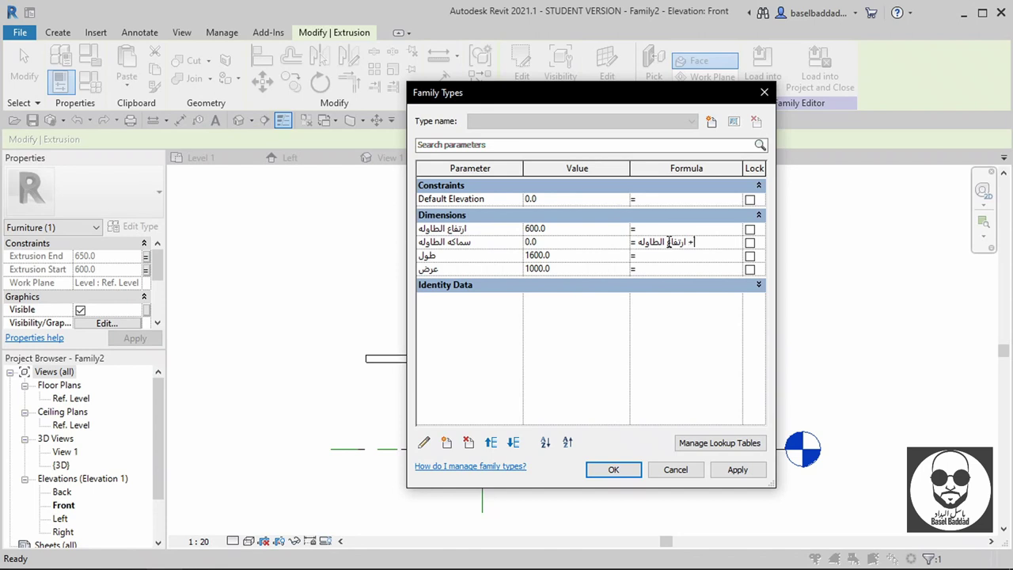
text(50)
key(Tab)
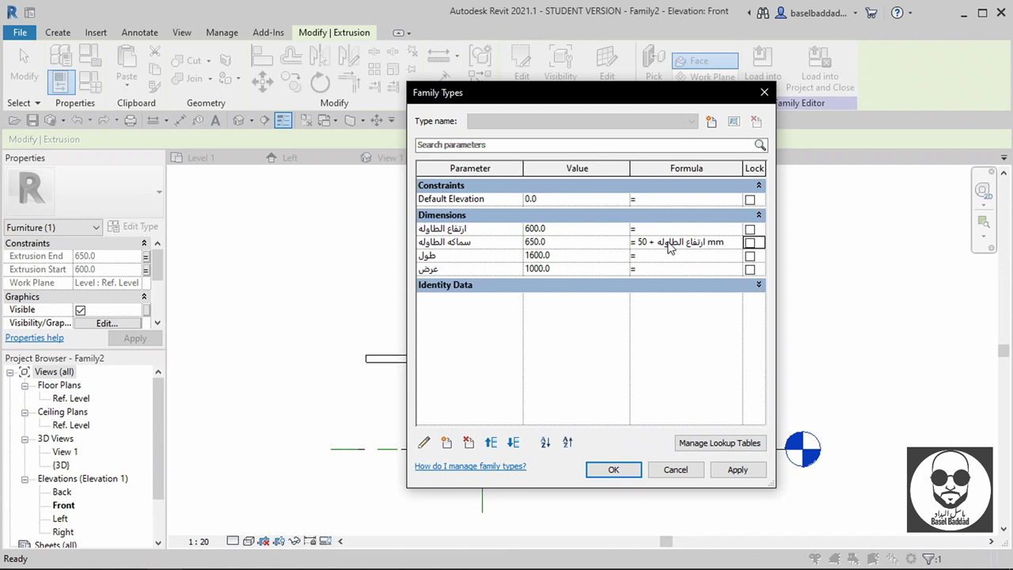
click(737, 470)
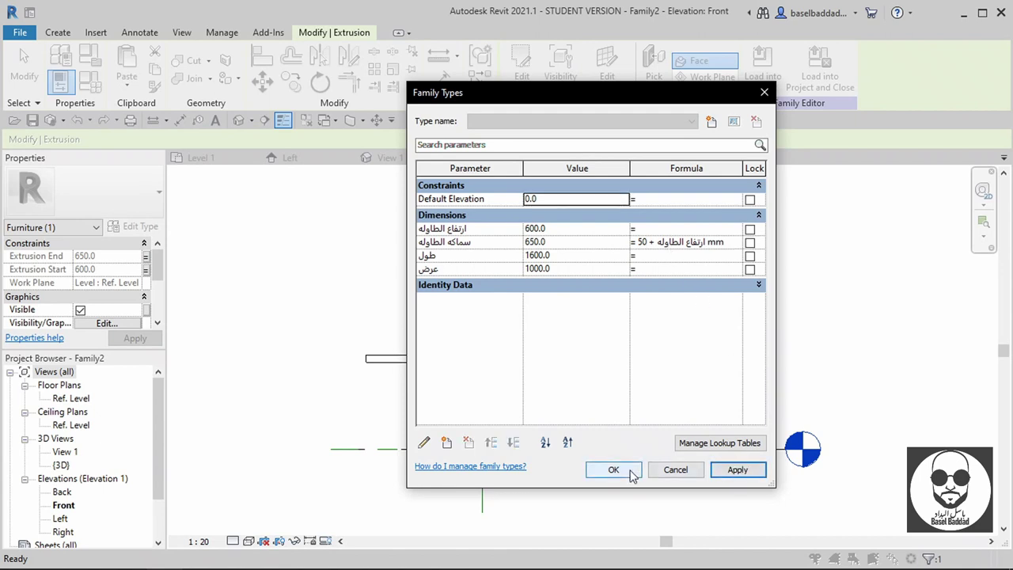
click(614, 470)
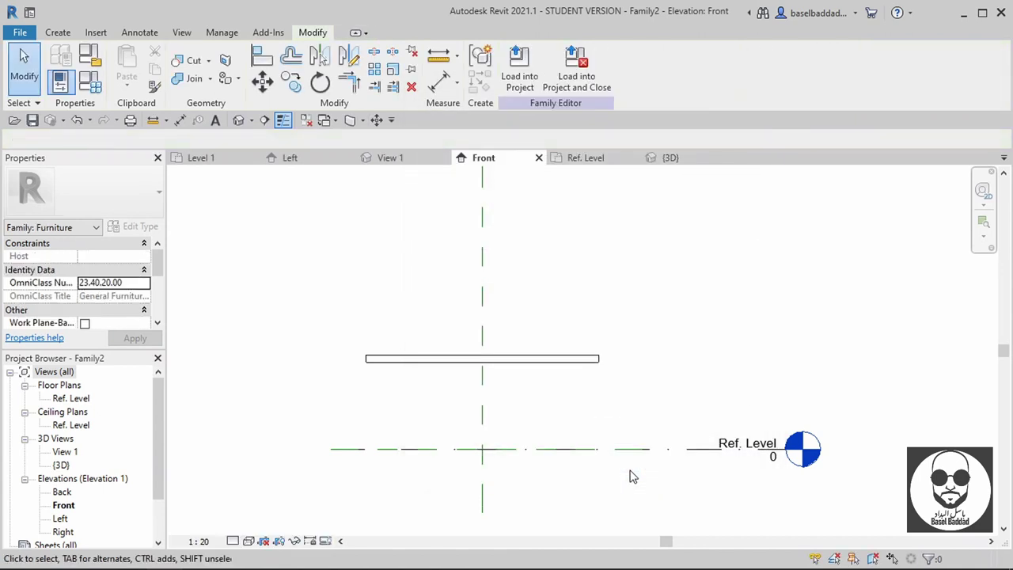
- Flex-test the family by setting the table height to 700 and applying it
click(551, 361)
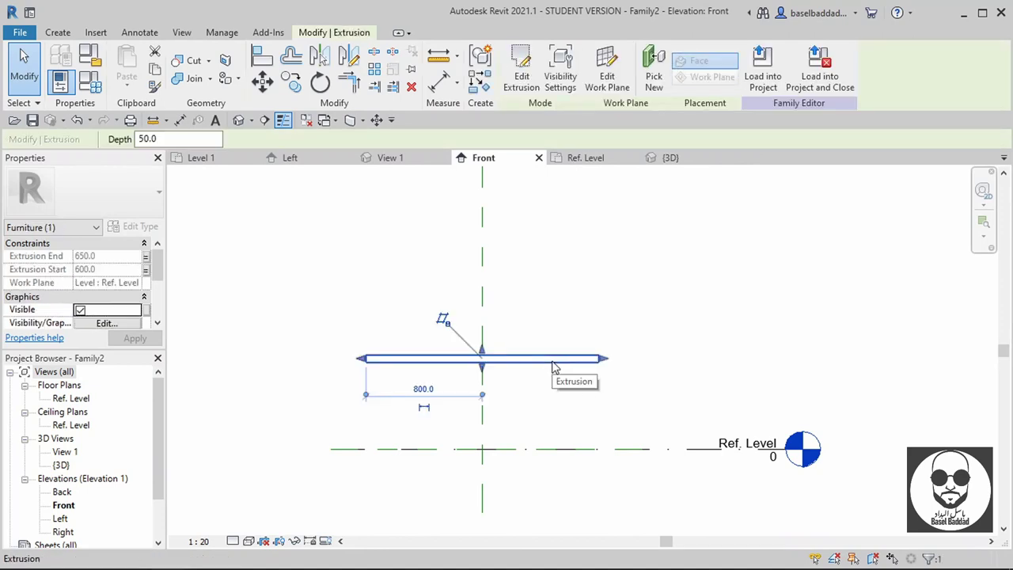
click(90, 79)
drag(505, 101, 768, 116)
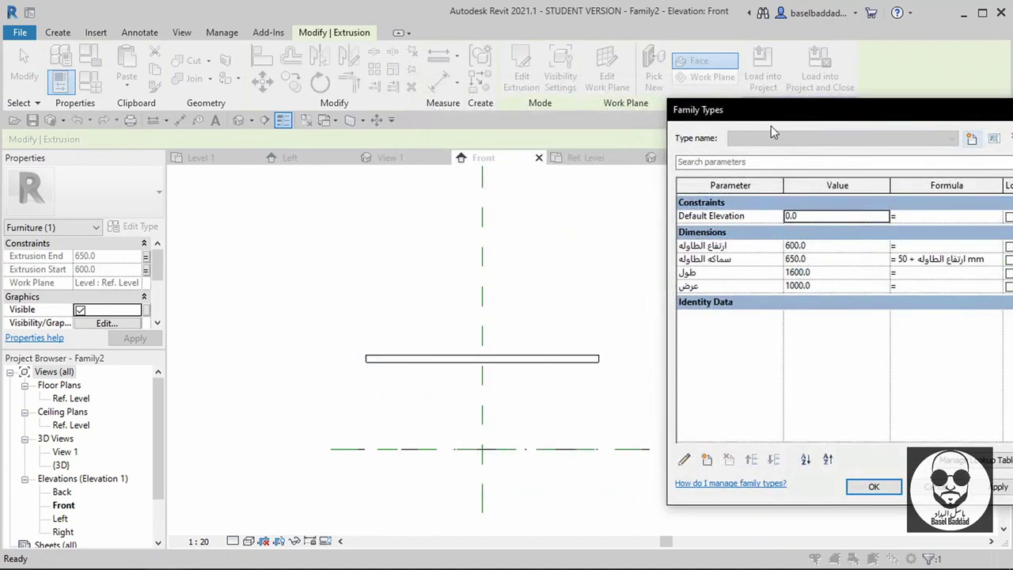
click(818, 245)
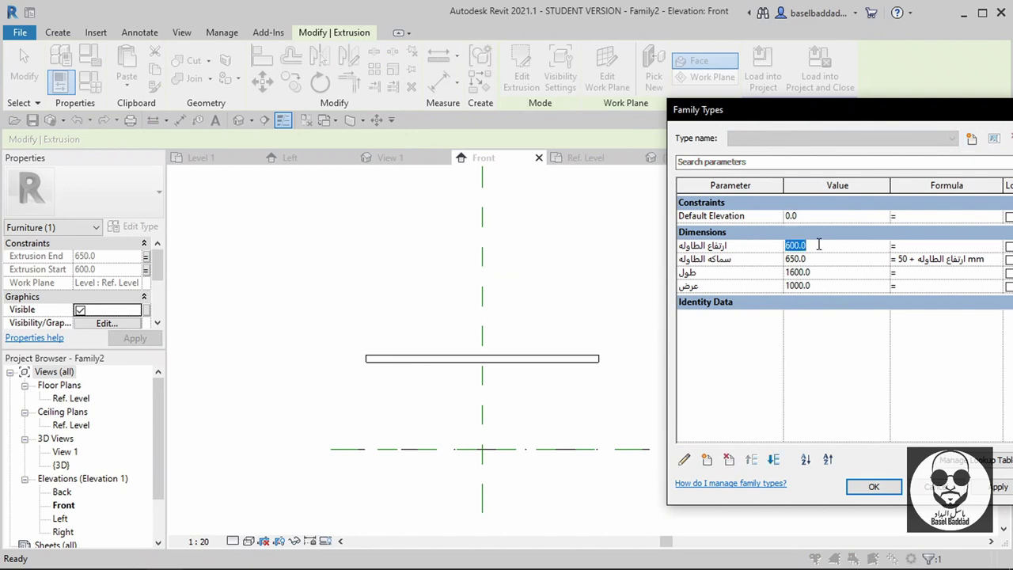
text(700)
key(Tab)
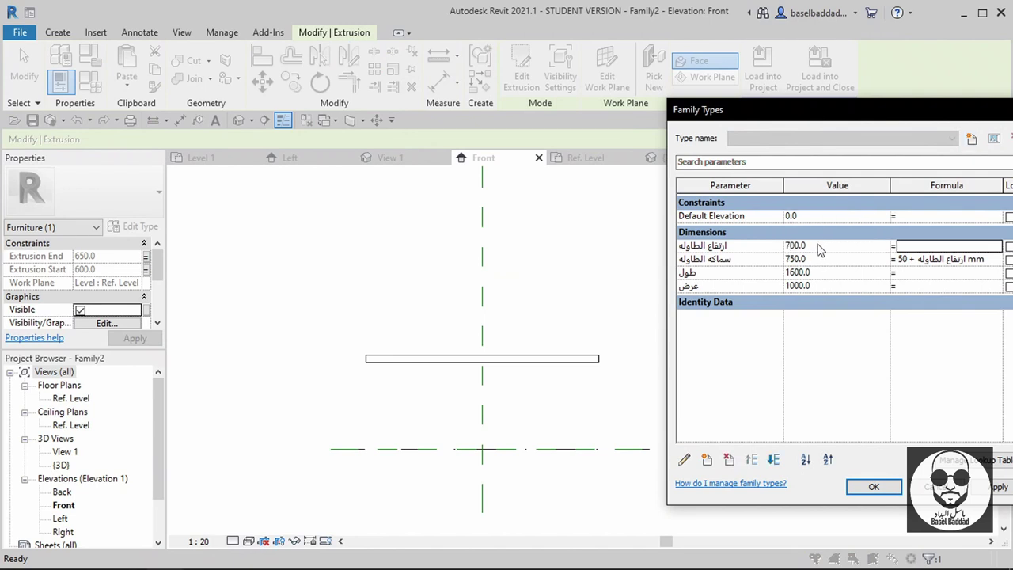
click(998, 487)
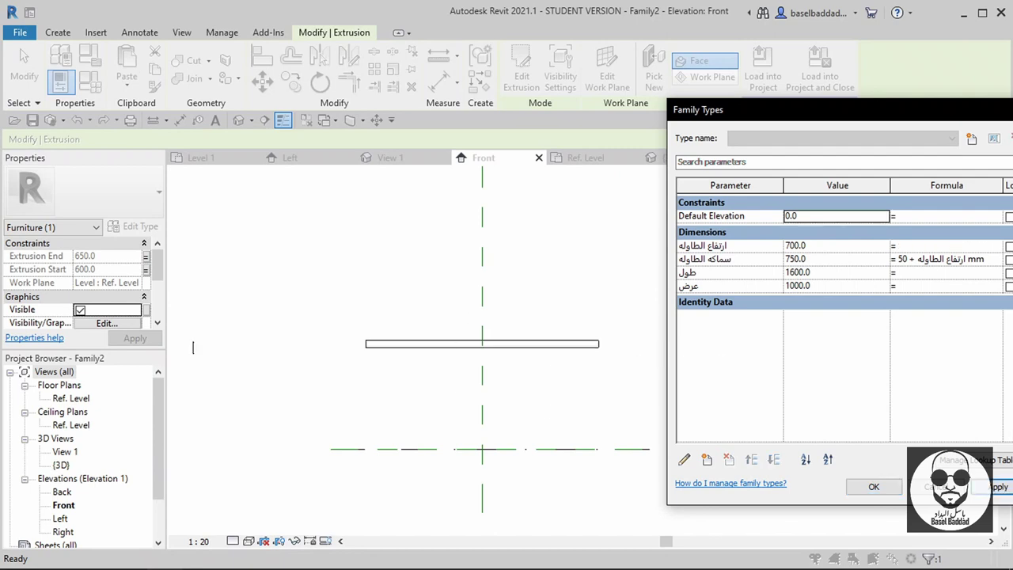
- Restore the table height to 600 and return to the Ref. Level floor plan
drag(916, 120, 861, 114)
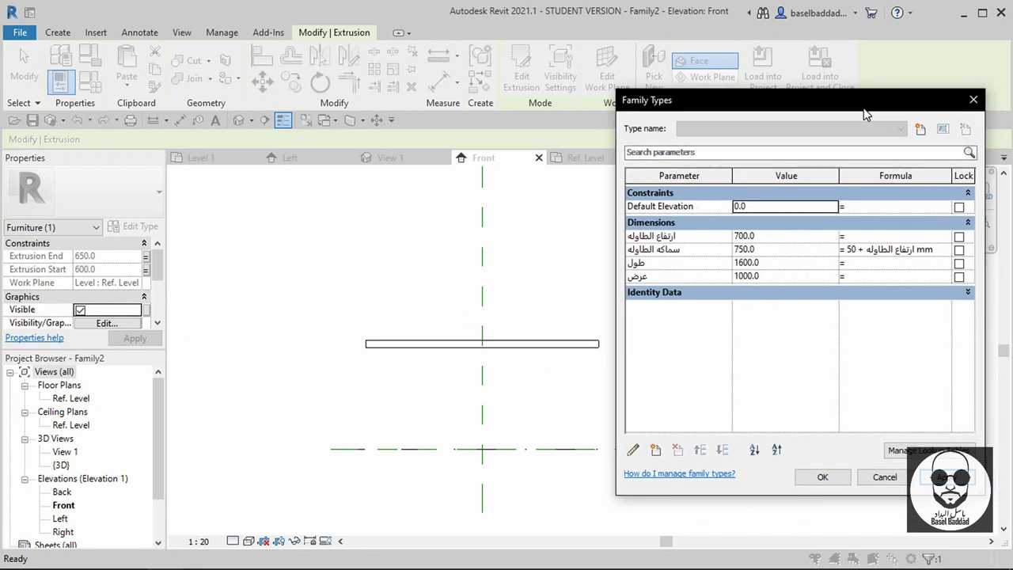
click(777, 240)
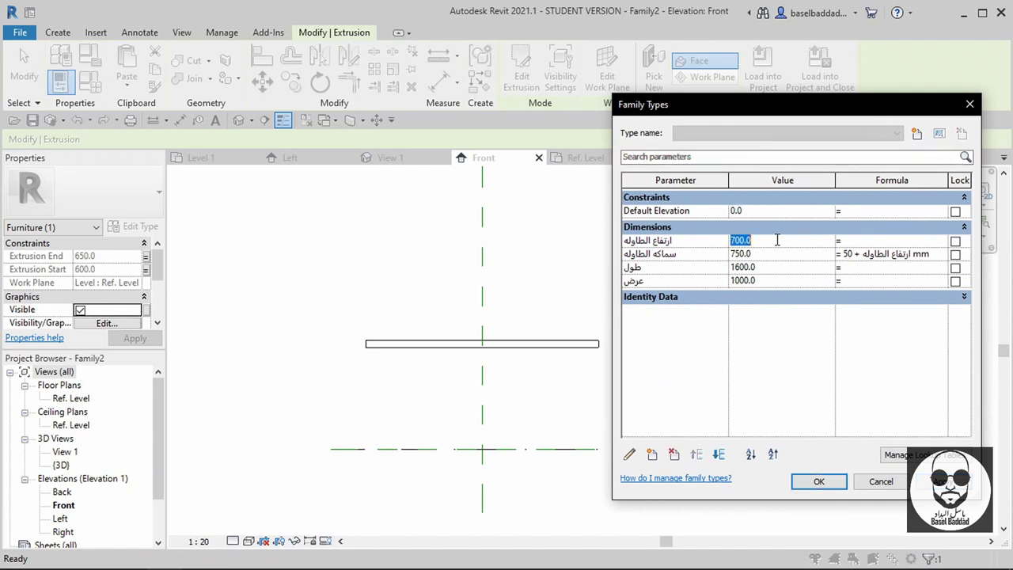
text(600)
key(Return)
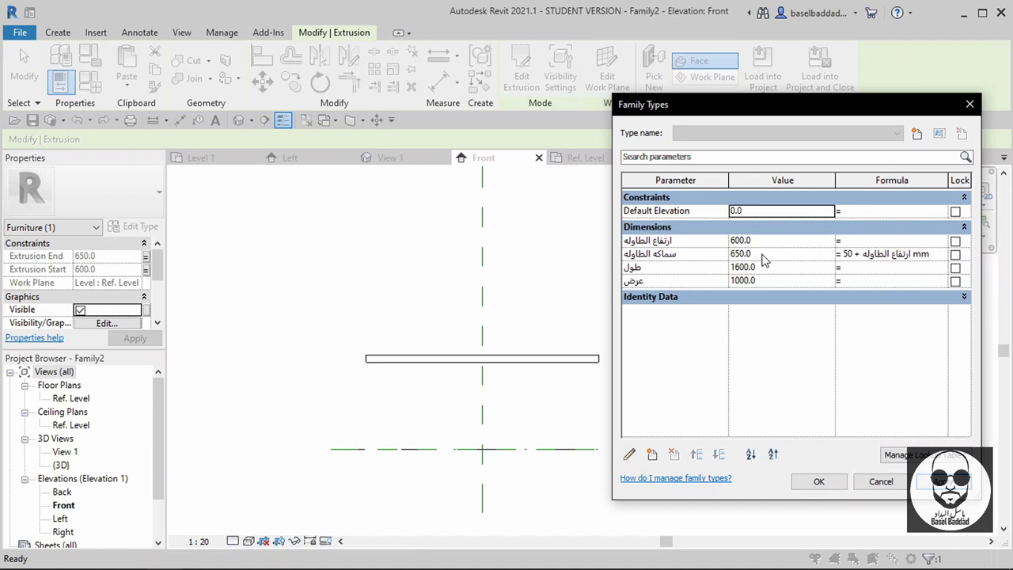
click(823, 482)
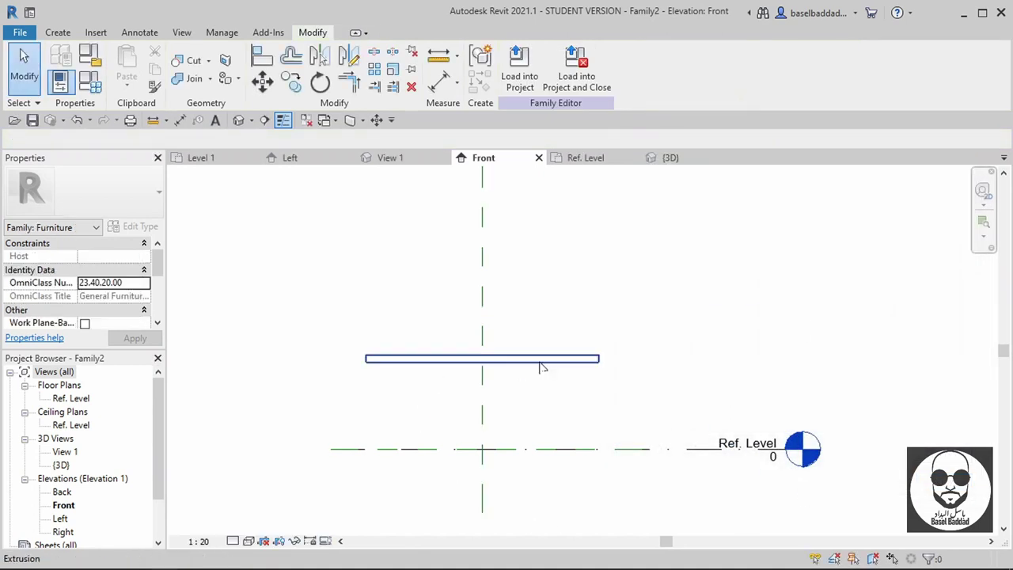
click(595, 162)
scroll(671, 291, up, 2)
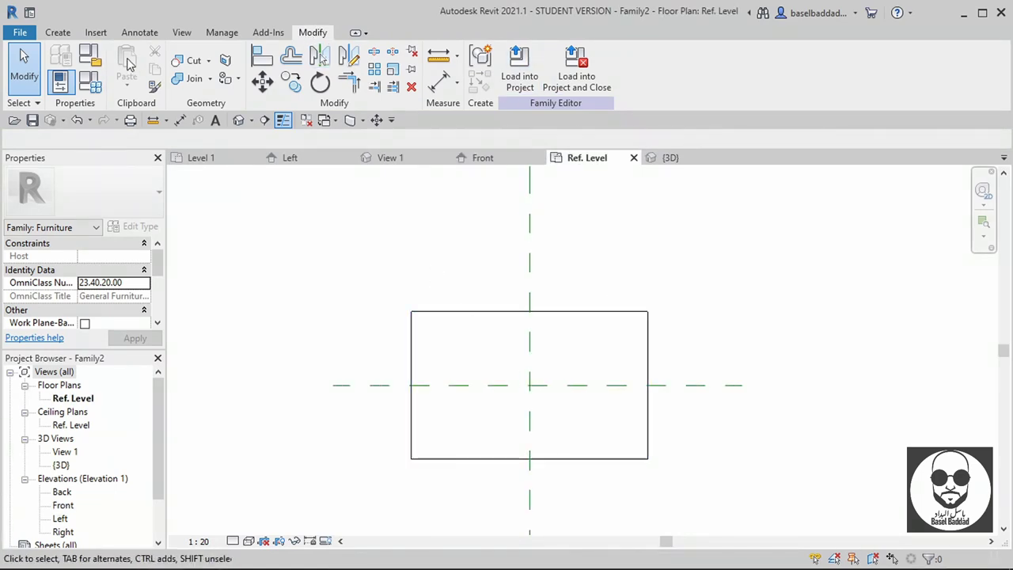
- Start a new extrusion sketch with the Rectangle tool and set its offset value to 1
click(57, 32)
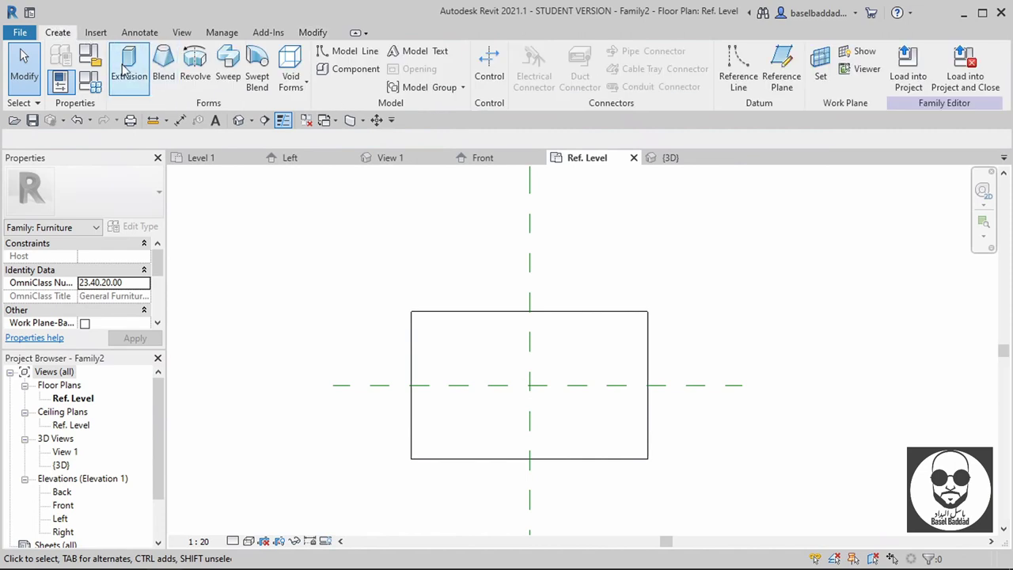
click(127, 70)
click(559, 52)
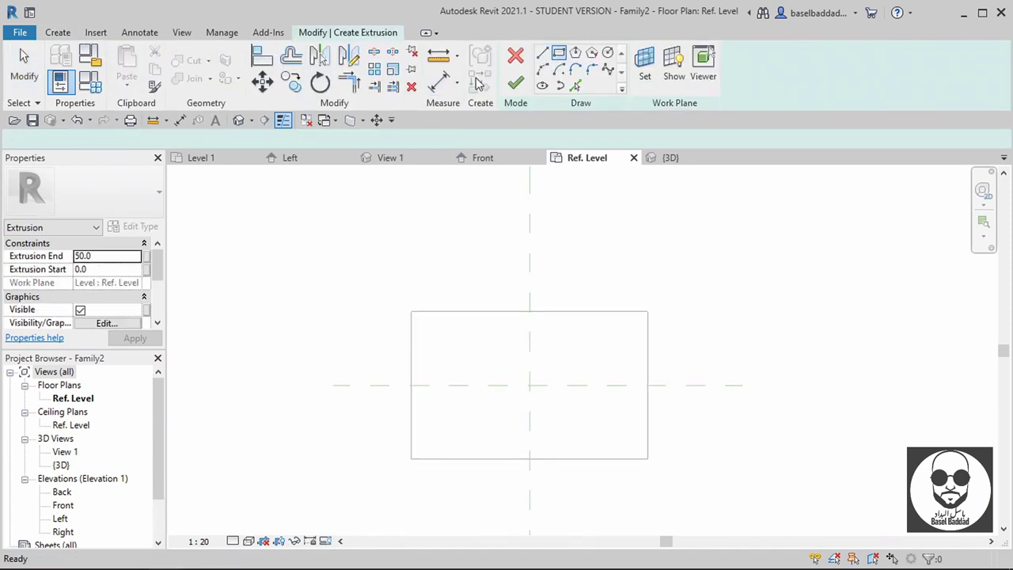
click(249, 140)
double_click(249, 140)
text(100.0)
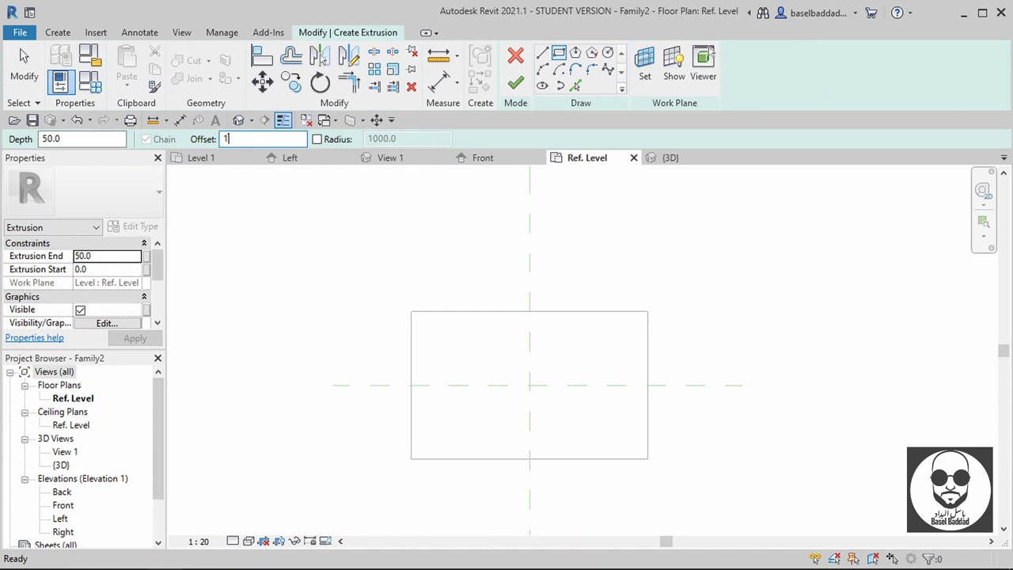
- Draw the top-left 100×100 leg square, with the offset flipped inside the tabletop
click(411, 312)
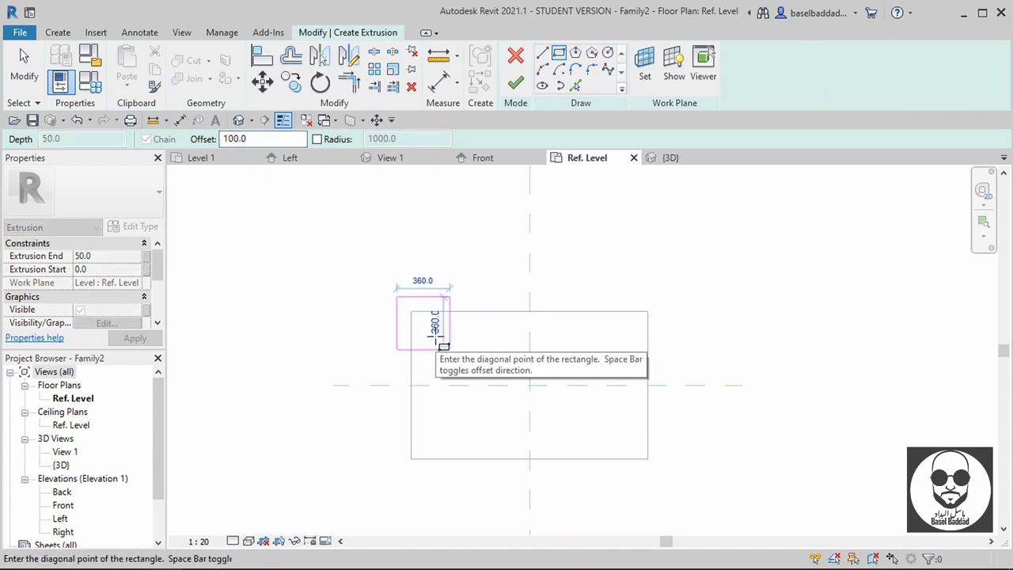
key(space)
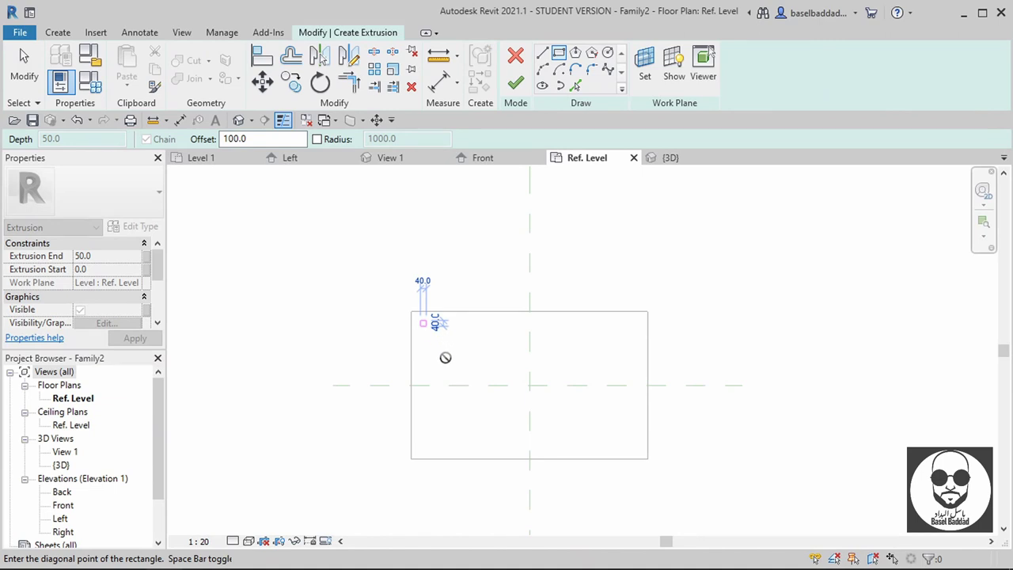
scroll(448, 356, up, 3)
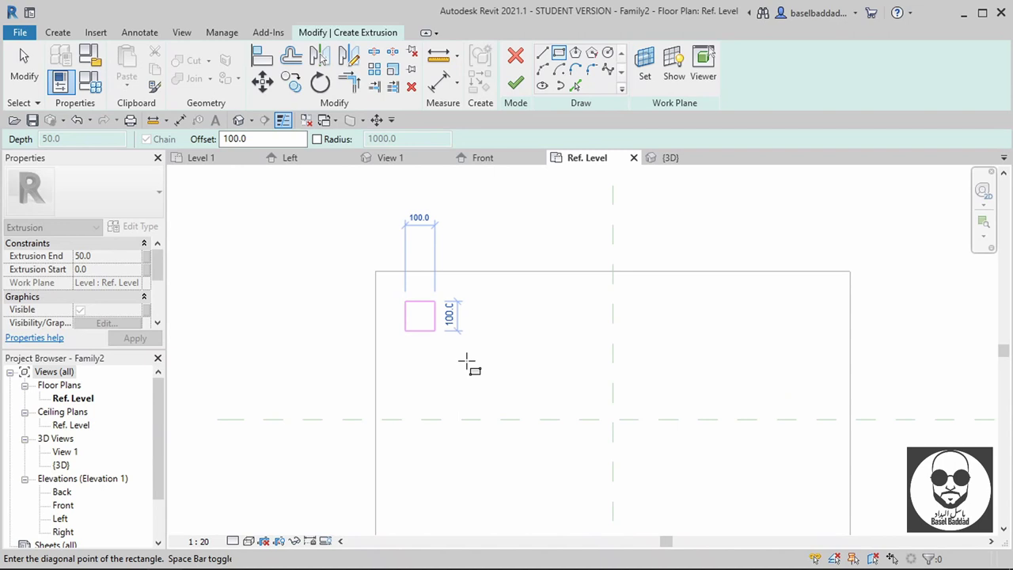
click(466, 363)
- Draw the bottom-left, bottom-right and top-right 100×100 leg squares in the remaining corners
middle_drag(481, 361, 501, 276)
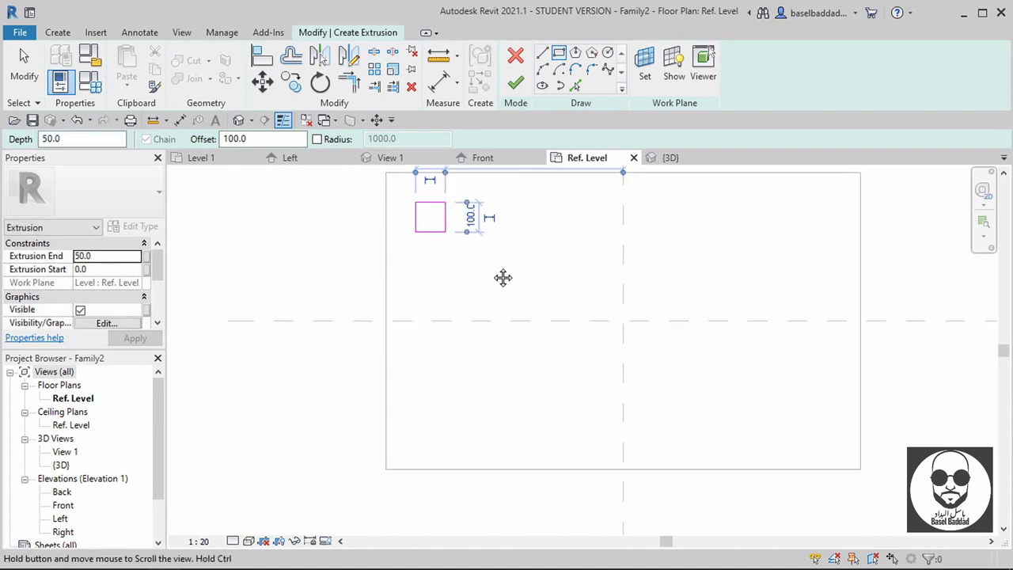
click(387, 468)
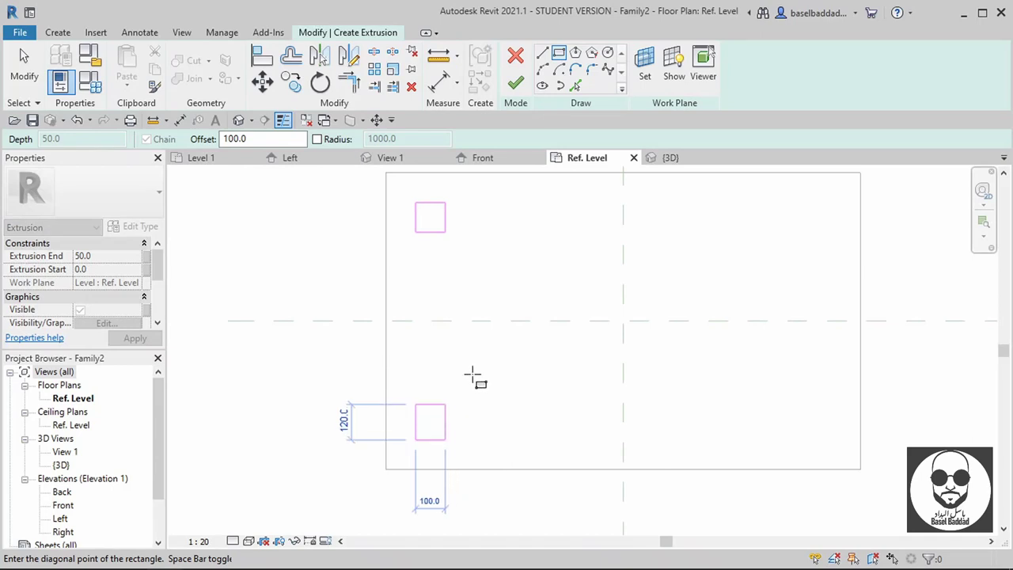
click(472, 381)
click(860, 469)
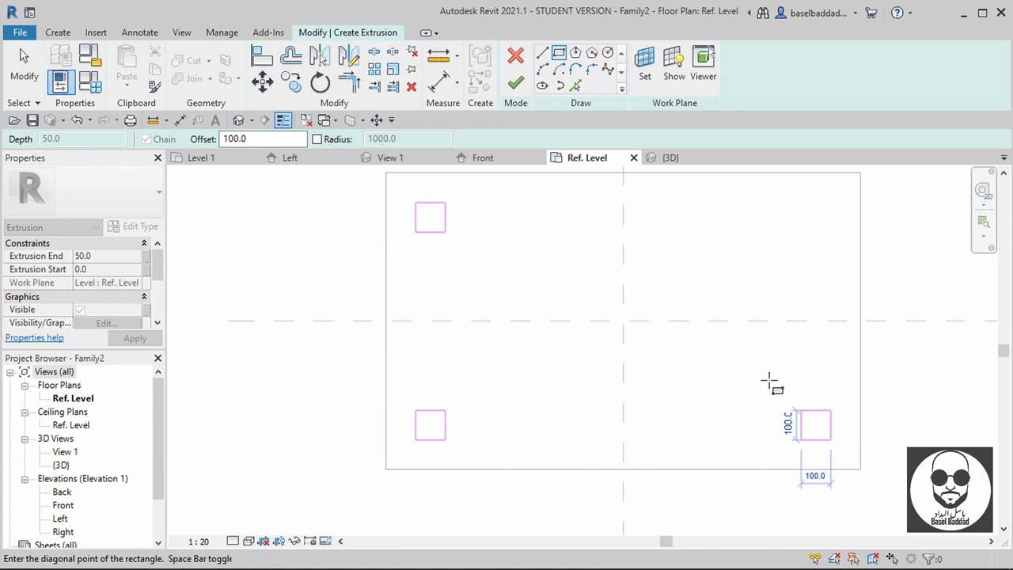
click(769, 384)
click(832, 194)
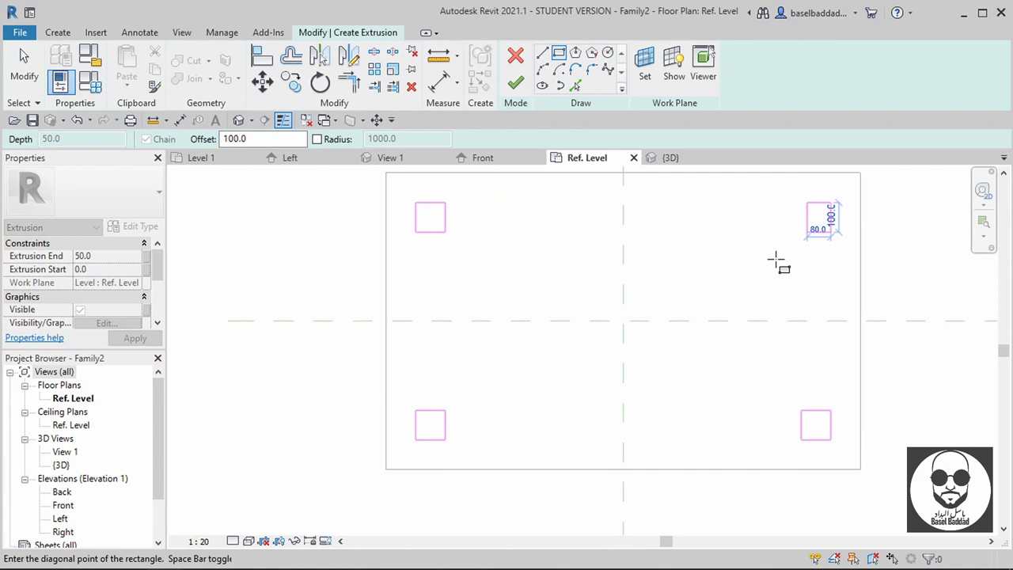
click(775, 263)
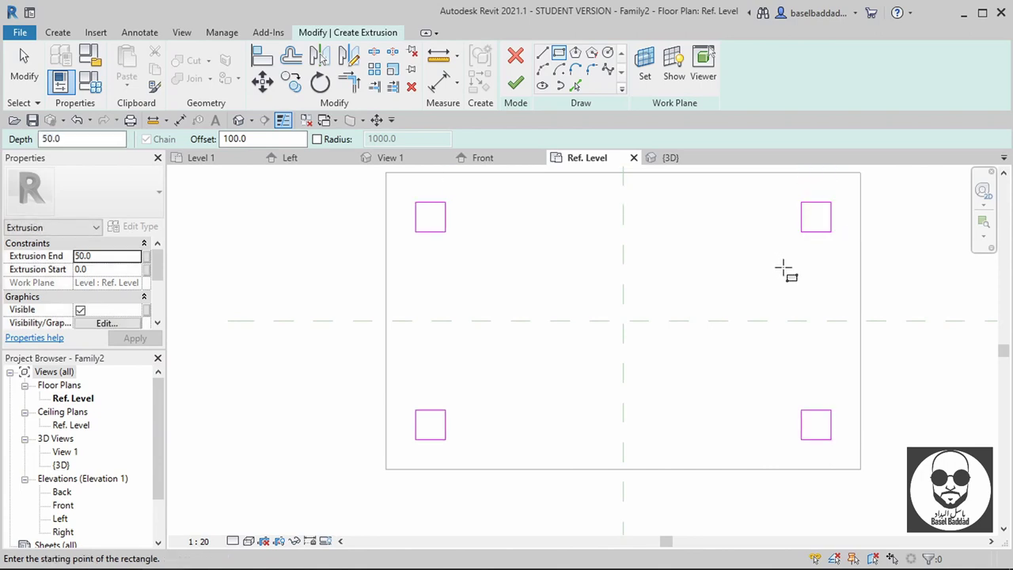
middle_drag(786, 269, 630, 319)
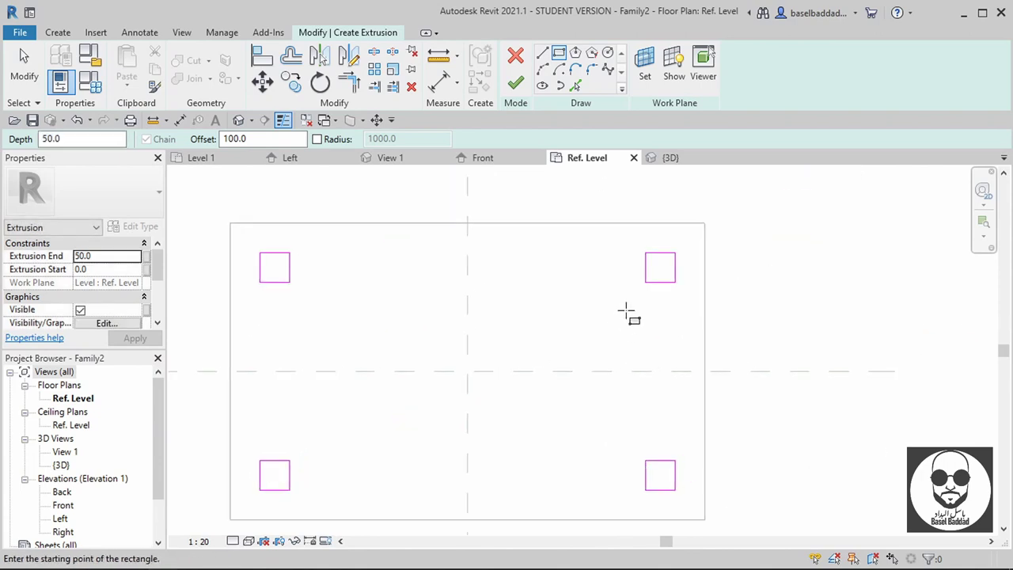
key(Escape)
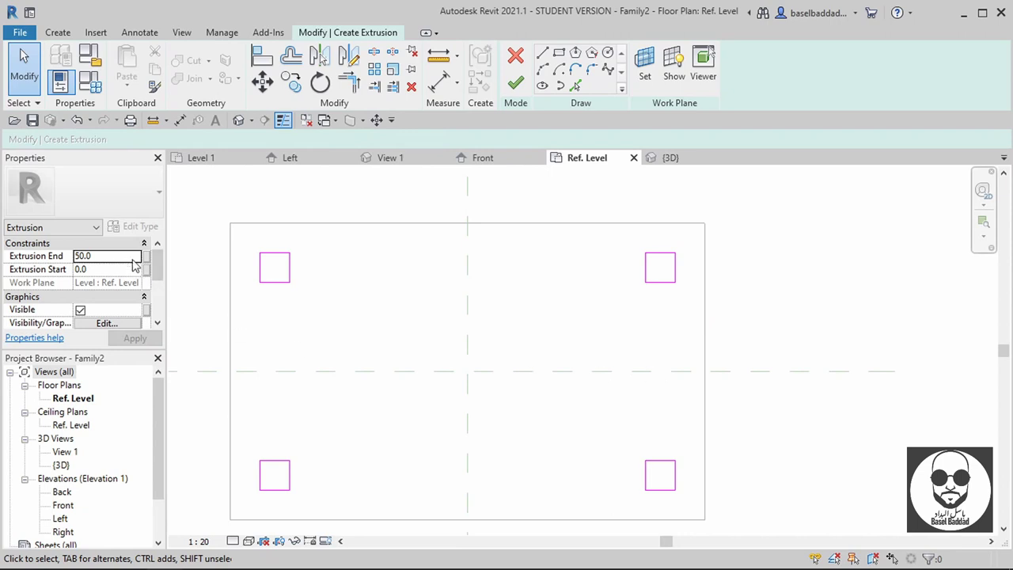
- Set the legs' Extrusion End to 600, finish the sketch and view the table in 3D
click(127, 258)
text(600)
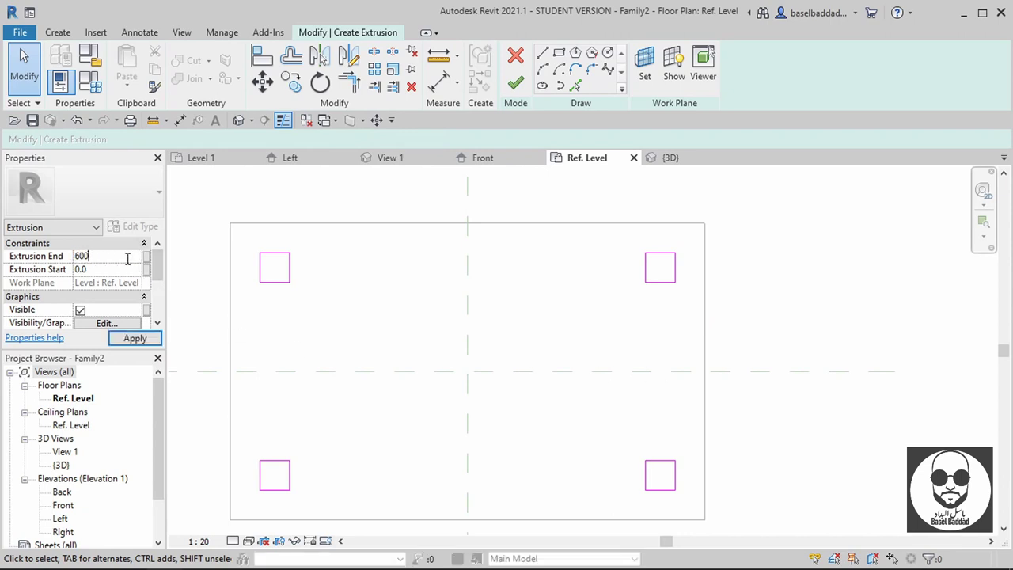
key(Return)
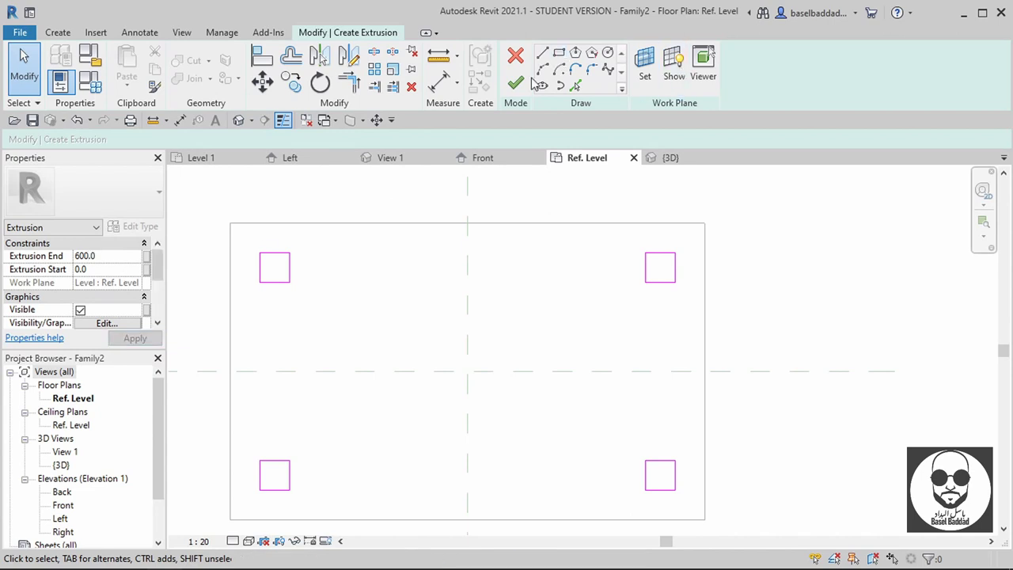
click(515, 82)
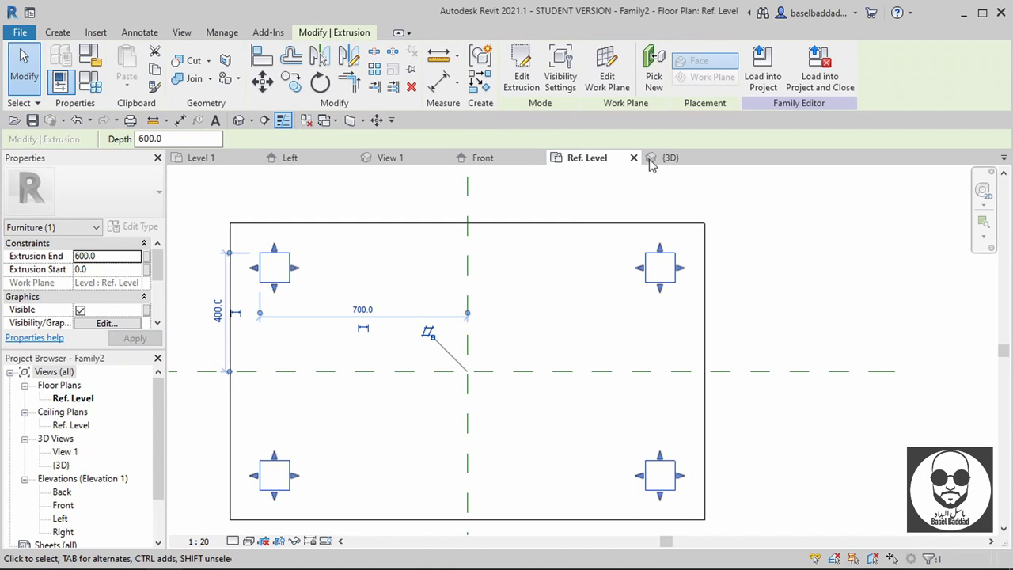
click(667, 158)
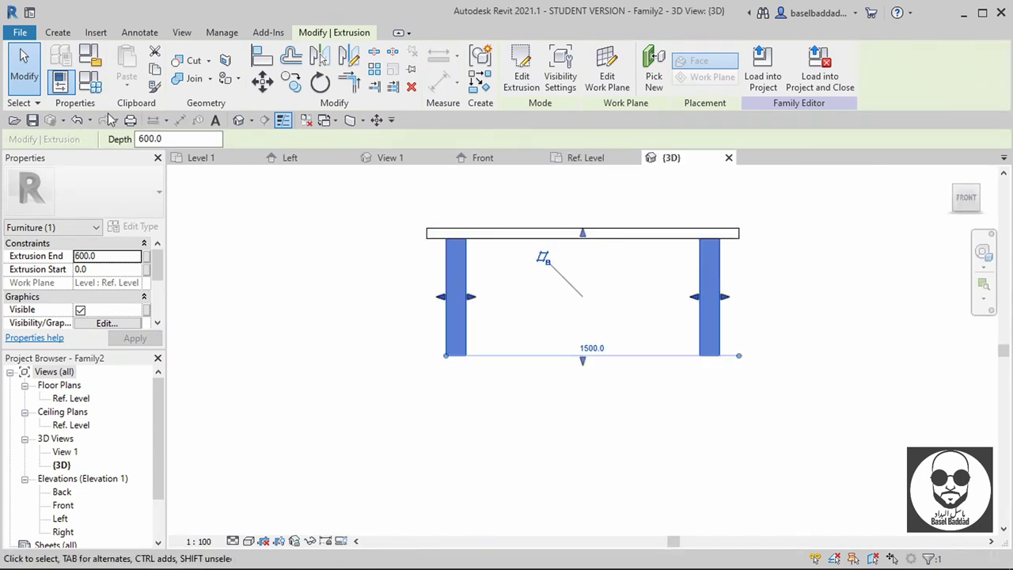
- Flex the table height to 700 in Family Types and apply it
click(89, 81)
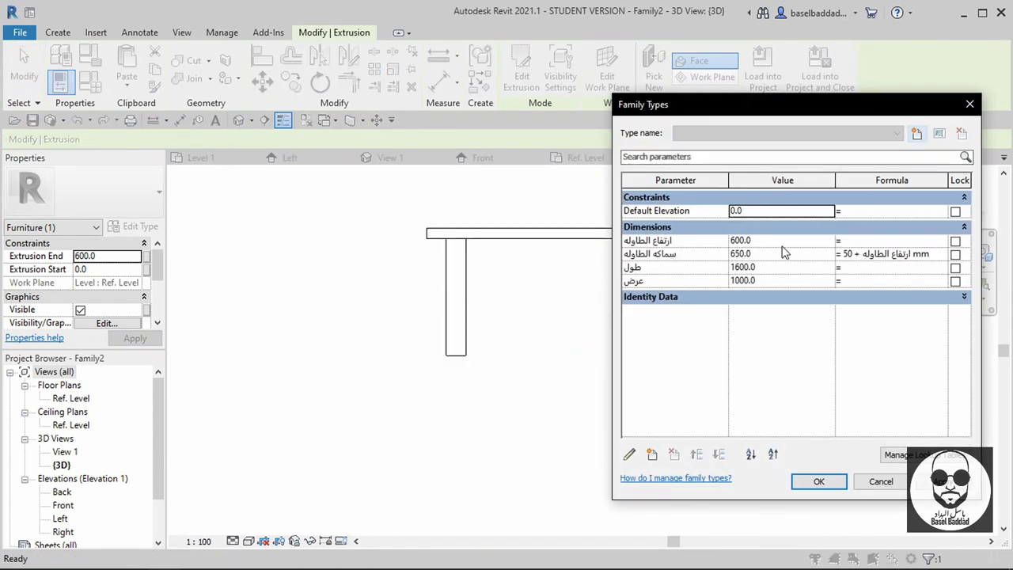
click(781, 240)
text(700)
key(Tab)
click(942, 481)
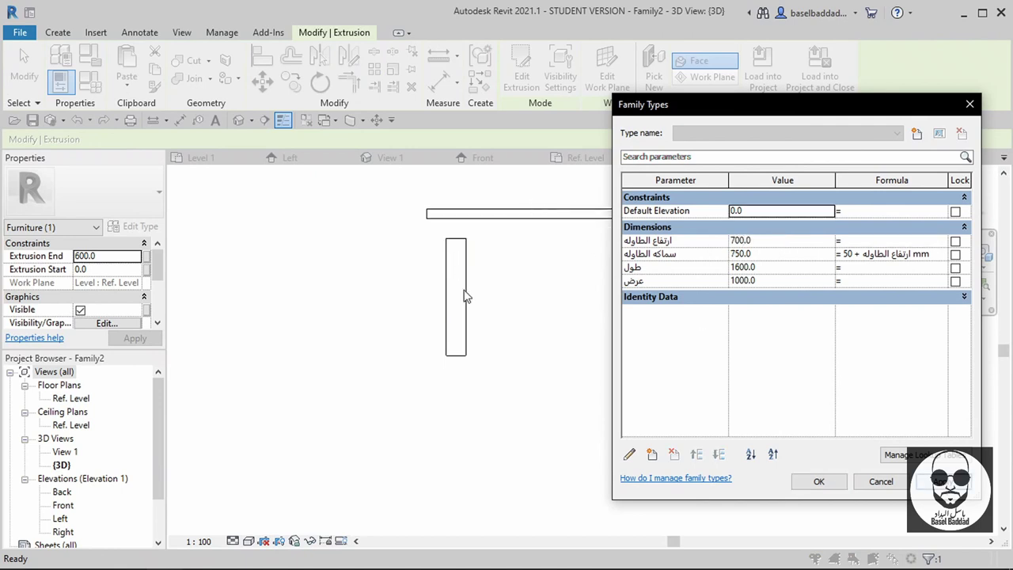
- Restore the table height to 600, apply, and close the dialogs
click(766, 241)
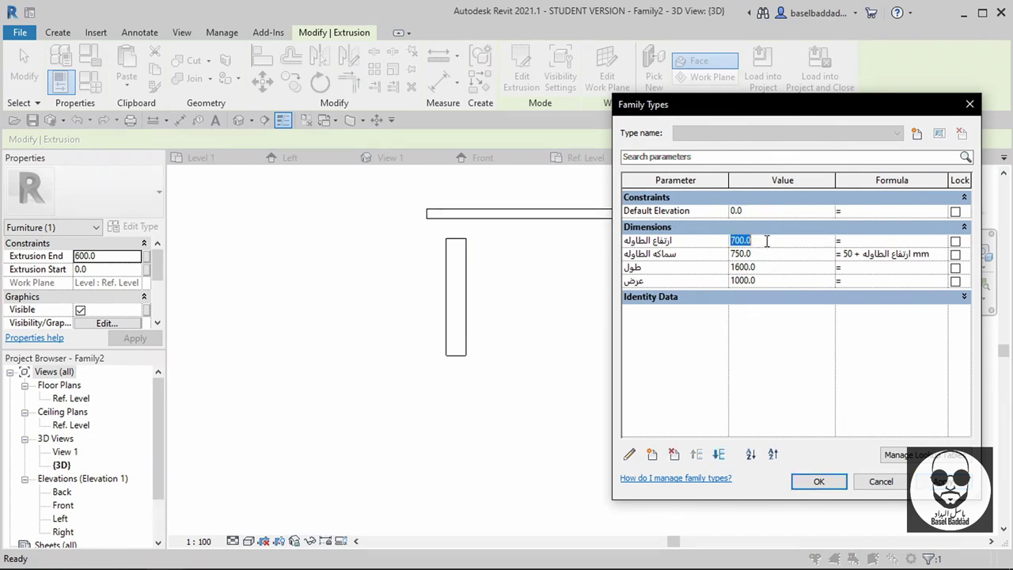
text(600)
key(Tab)
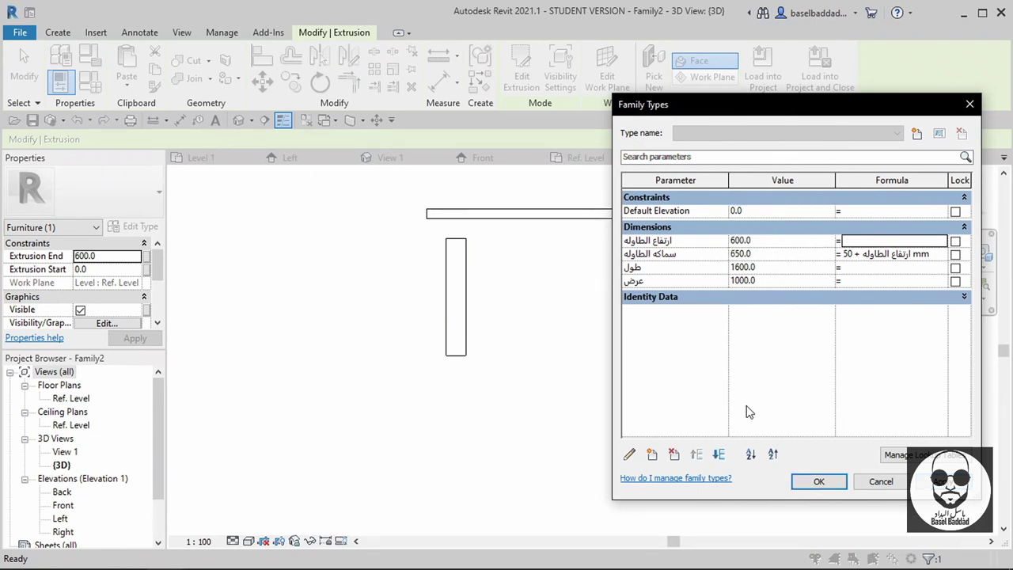
click(946, 481)
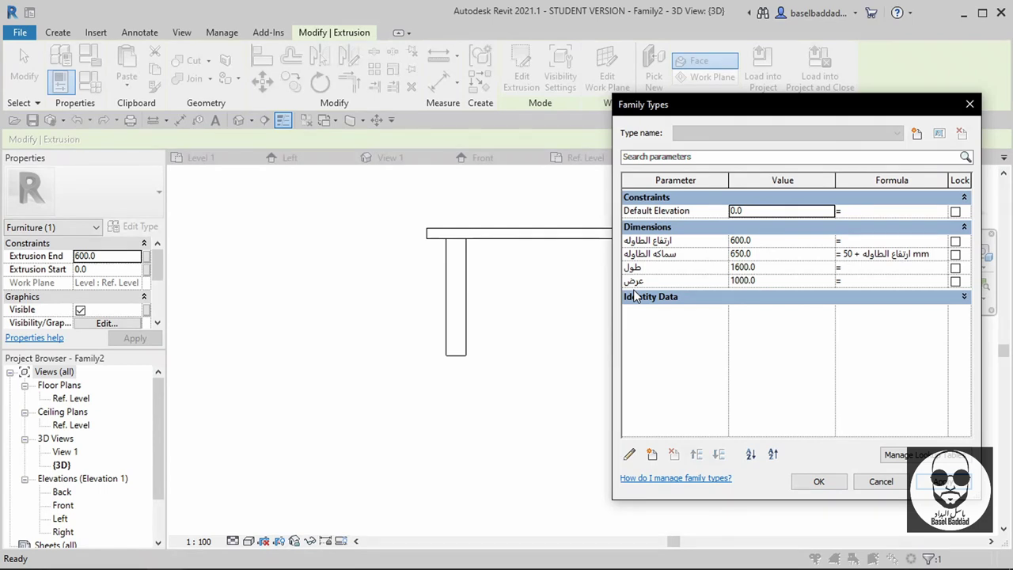
click(823, 484)
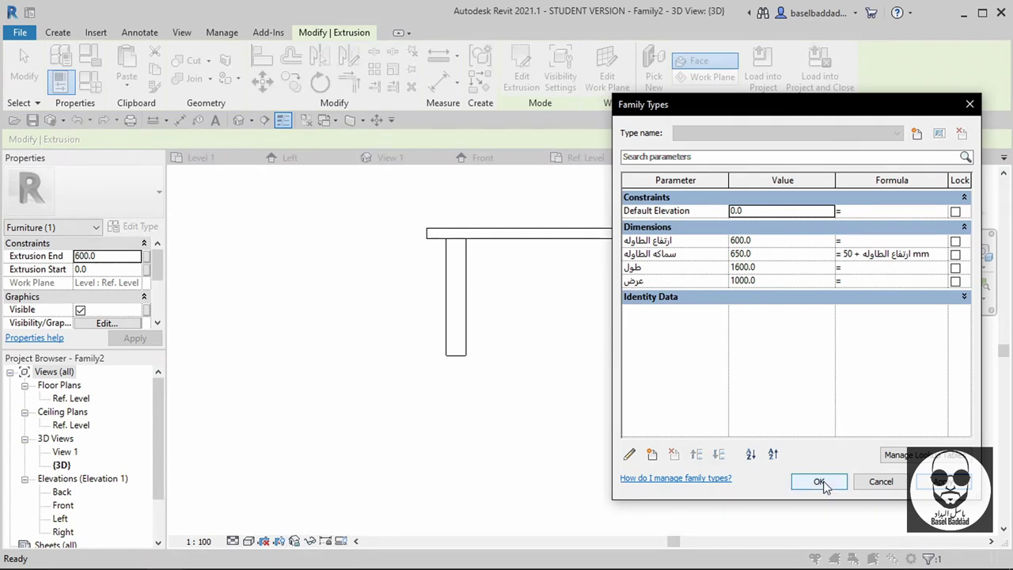
click(306, 395)
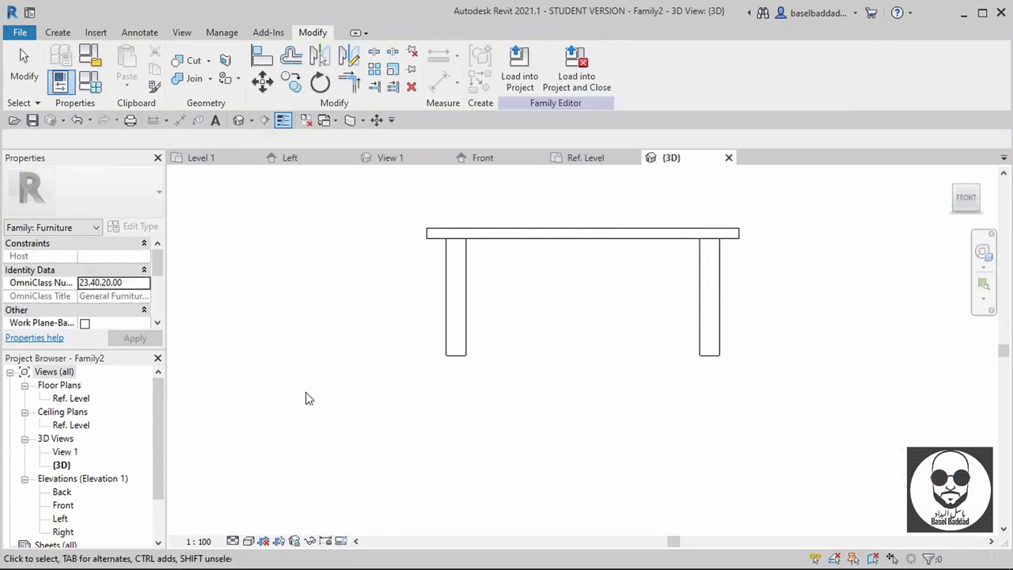
- Select the leg extrusions and associate their Extrusion End with new parameter ارتفاع الارجل
click(467, 322)
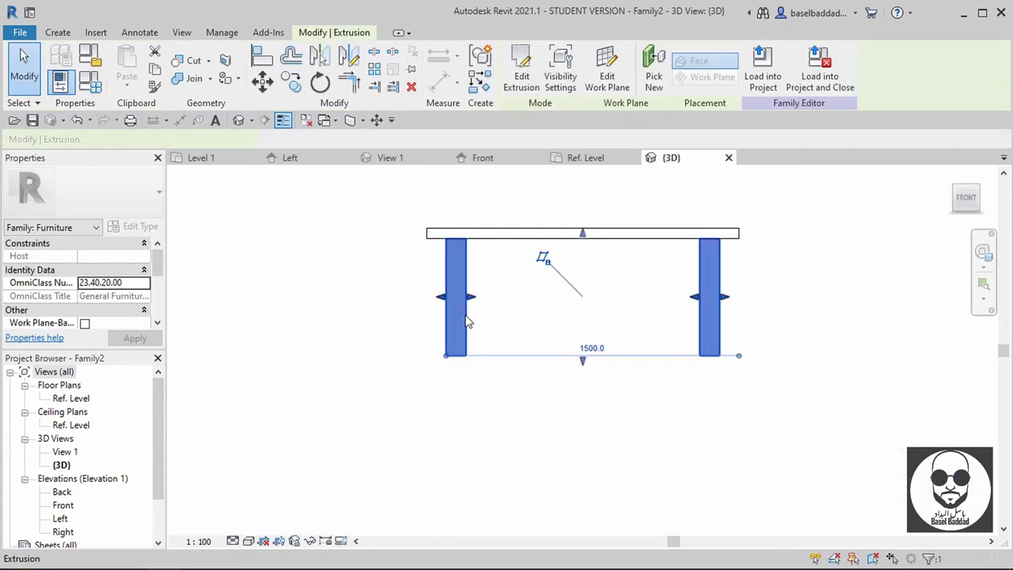
click(150, 259)
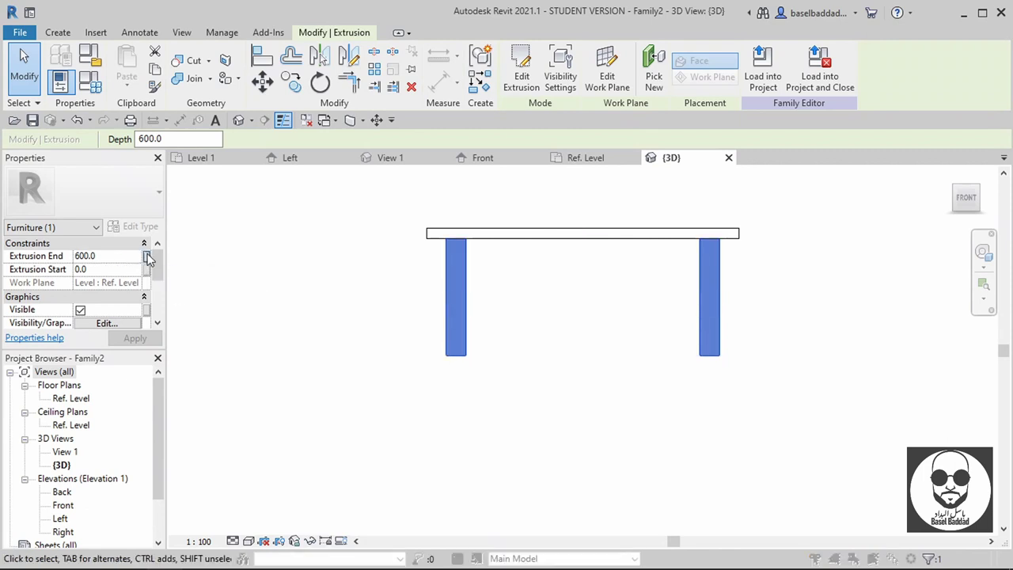
click(405, 380)
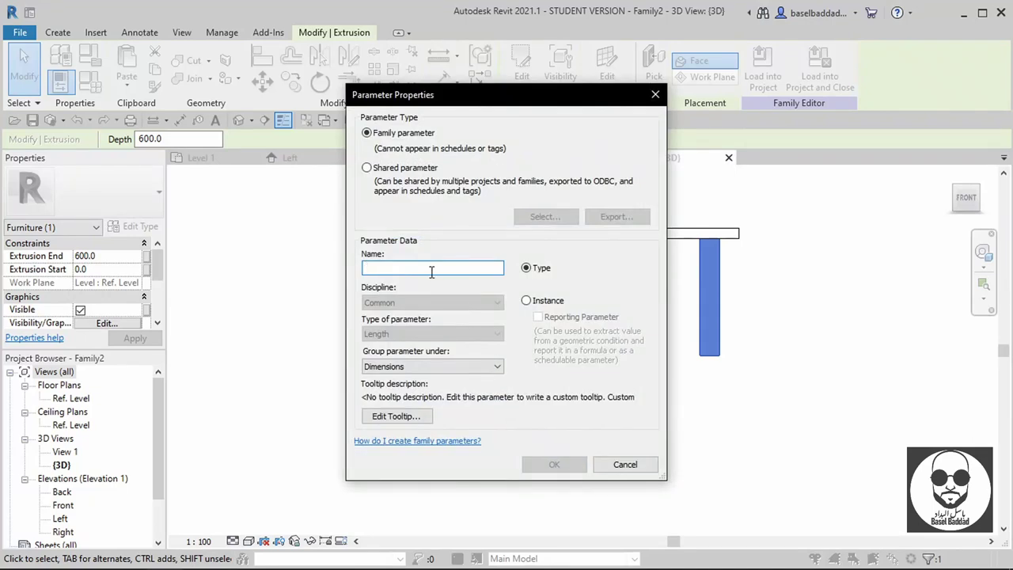
text(L)
text(فاع الرجل)
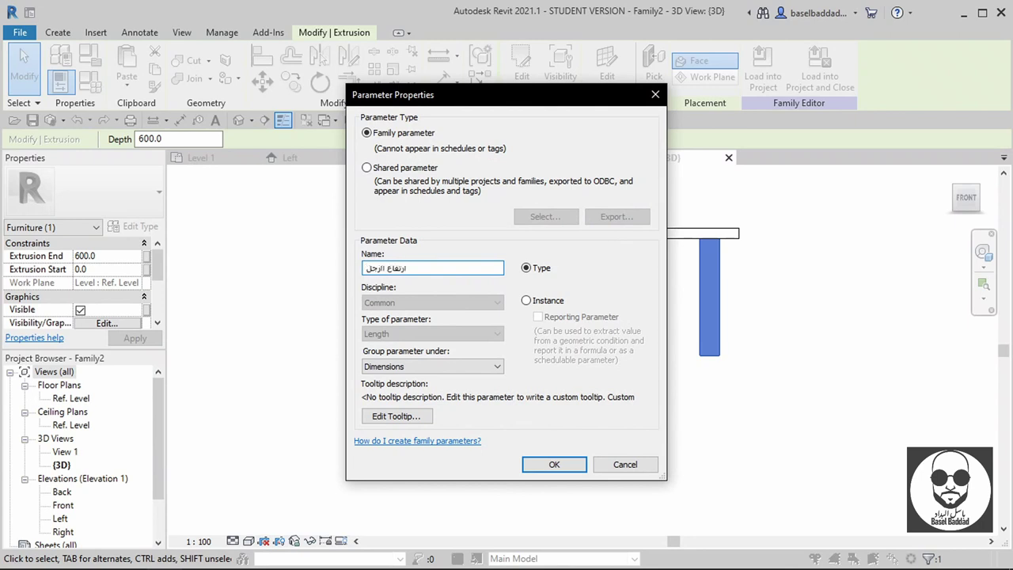
key(BackSpace)
key(BackSpace)
key(BackSpace)
text(الارجل)
key(Return)
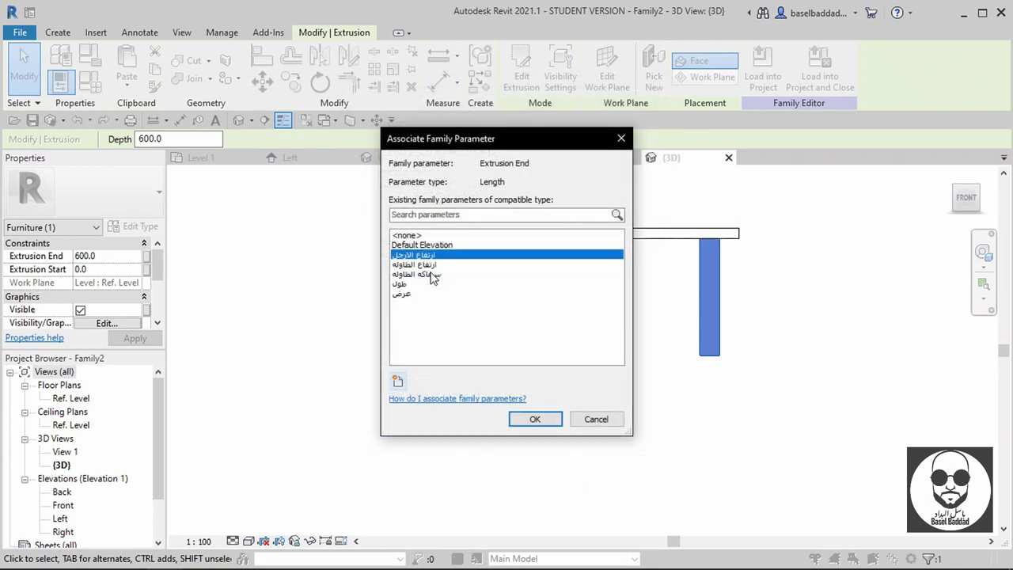
click(546, 419)
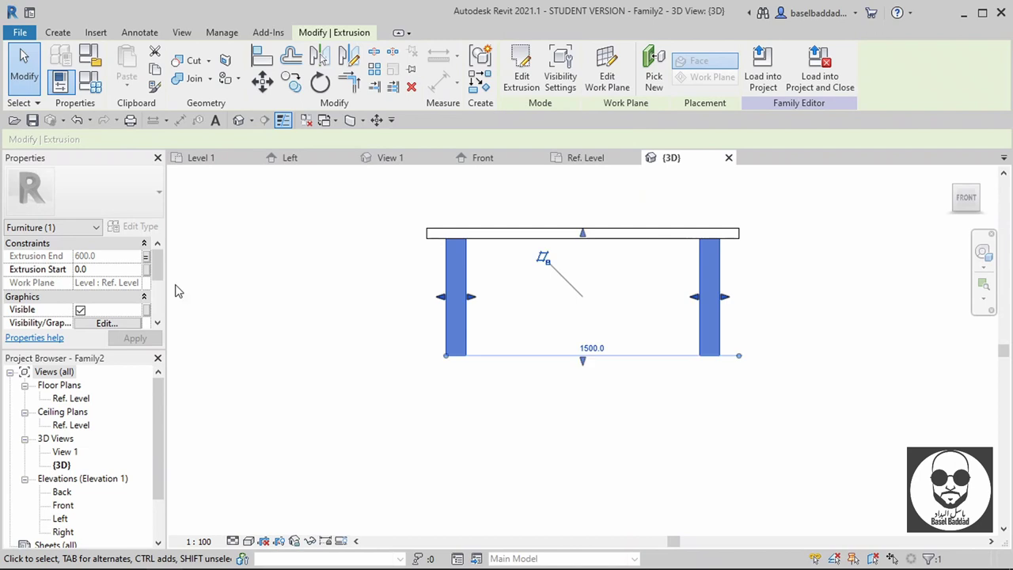
- Associate the legs' Extrusion Start with a new length parameter named مستوى السطح
click(146, 270)
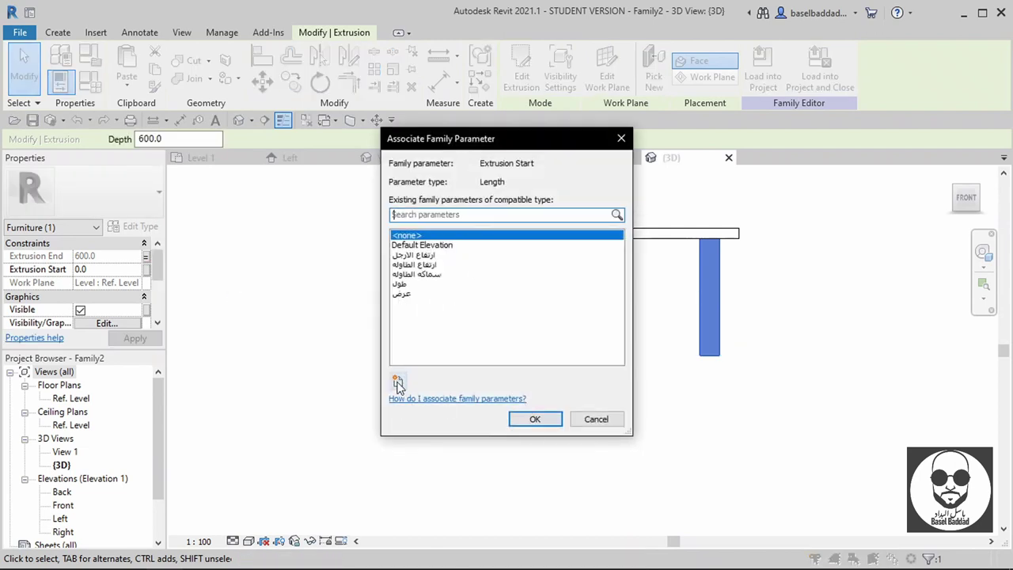
click(397, 382)
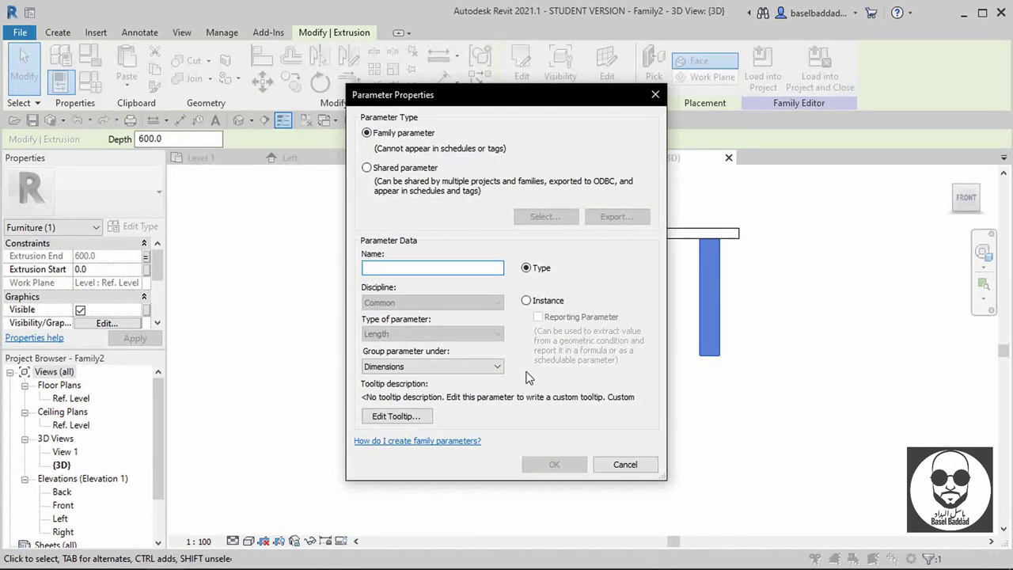
text(القاعدة)
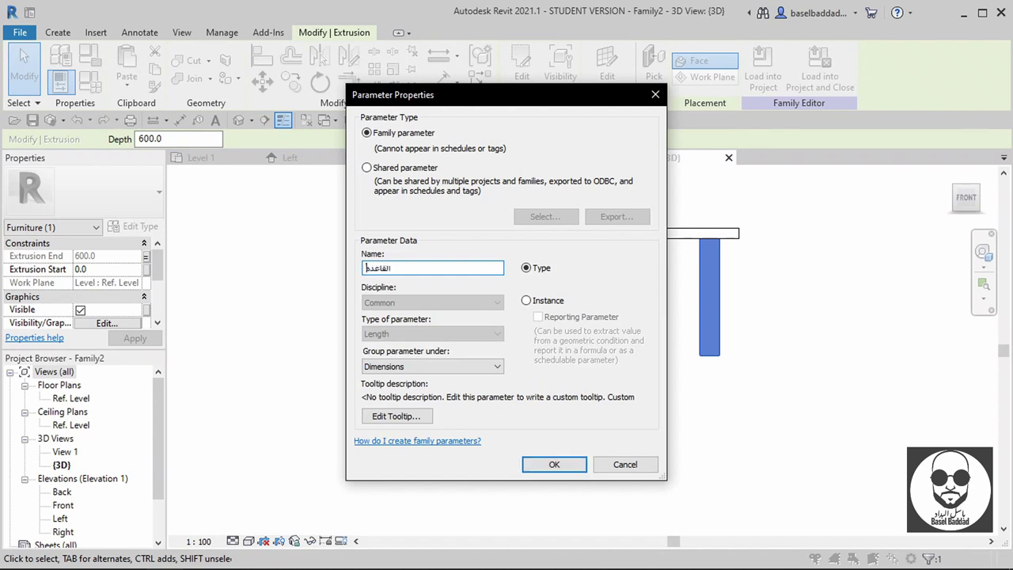
key(BackSpace)
key(BackSpace)
key(BackSpace)
key(BackSpace)
key(BackSpace)
key(BackSpace)
text(مستوى السطح)
key(Return)
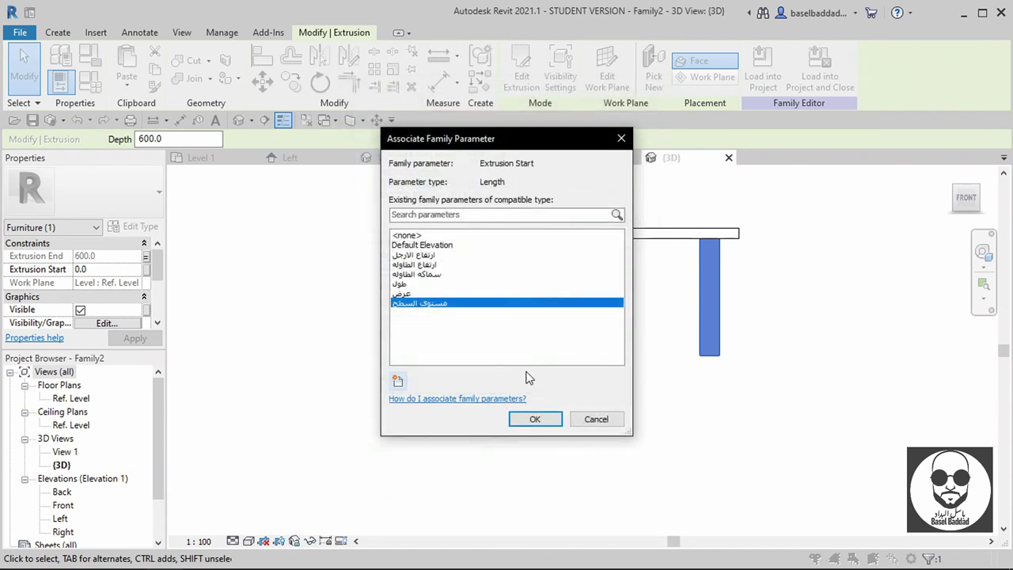
click(534, 418)
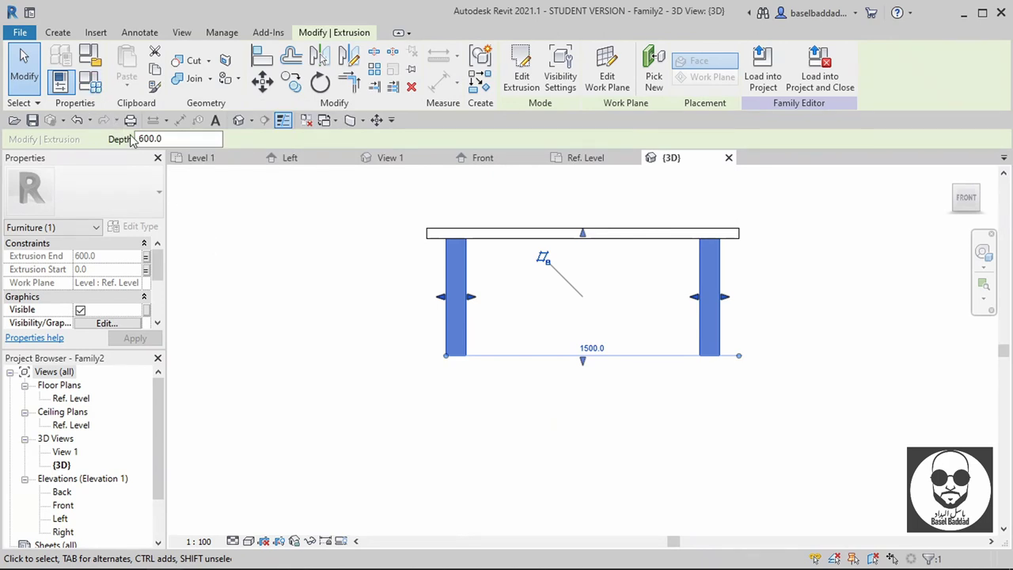
click(90, 81)
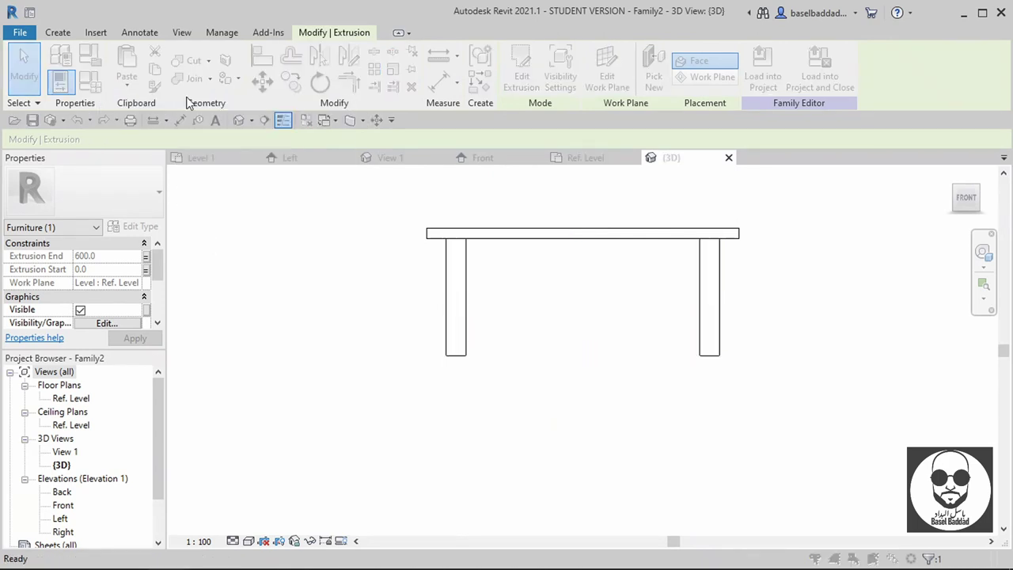
- Set the ارتفاع الارجل formula to equal ارتفاع الطاوله and apply it
click(779, 240)
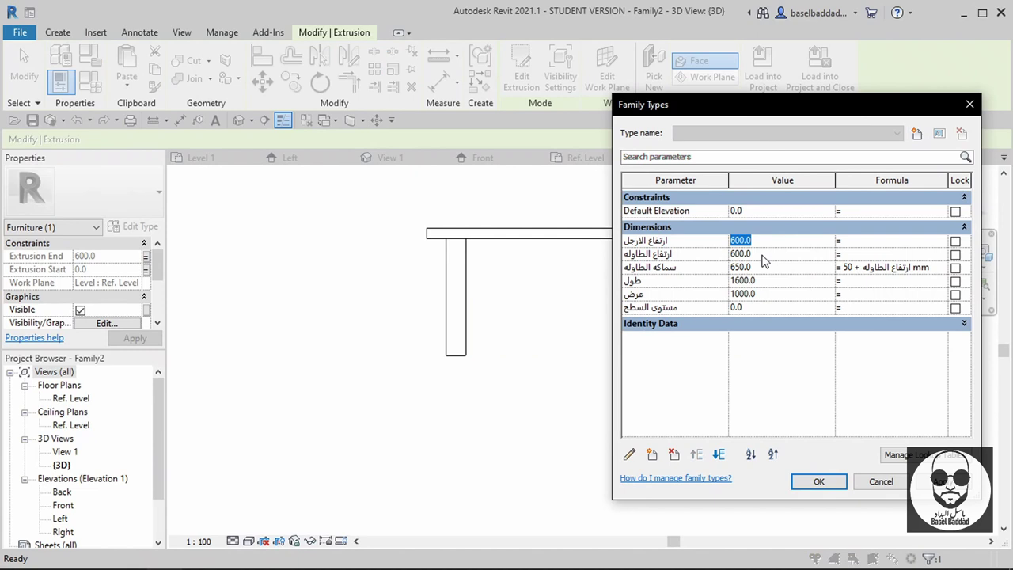
text(0)
click(690, 255)
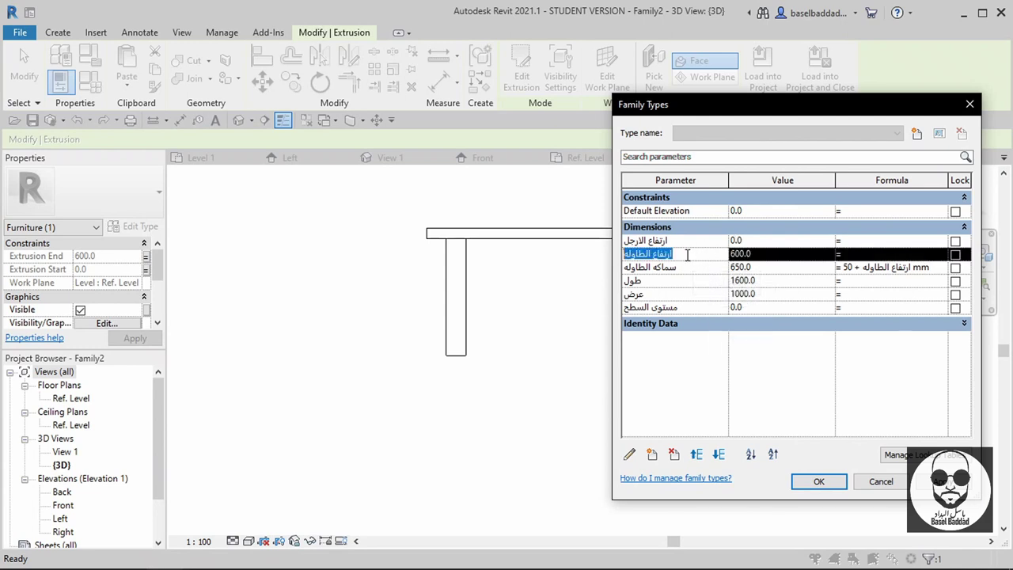
click(646, 261)
click(869, 239)
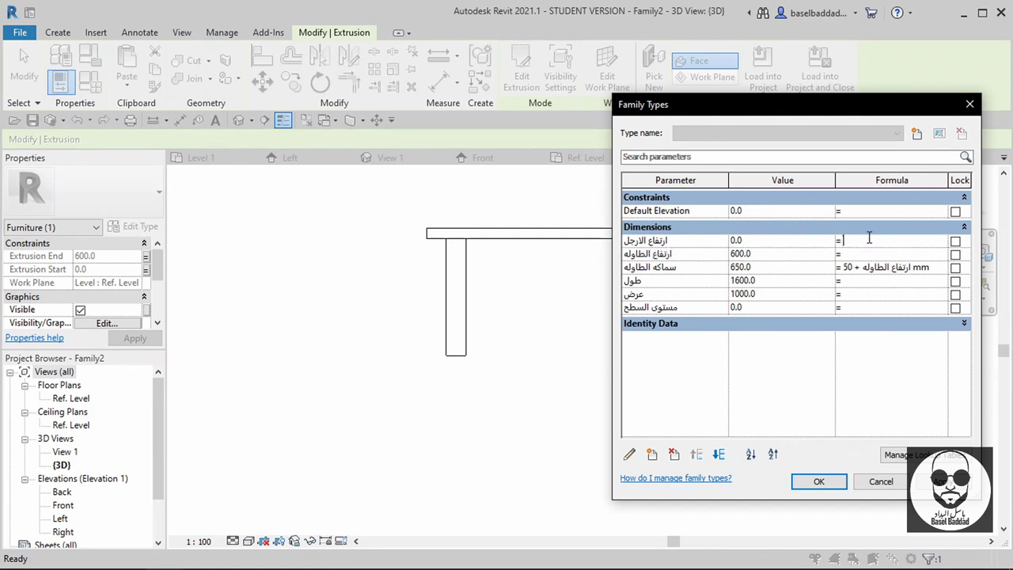
text(ارتفاع الطاوله)
click(945, 481)
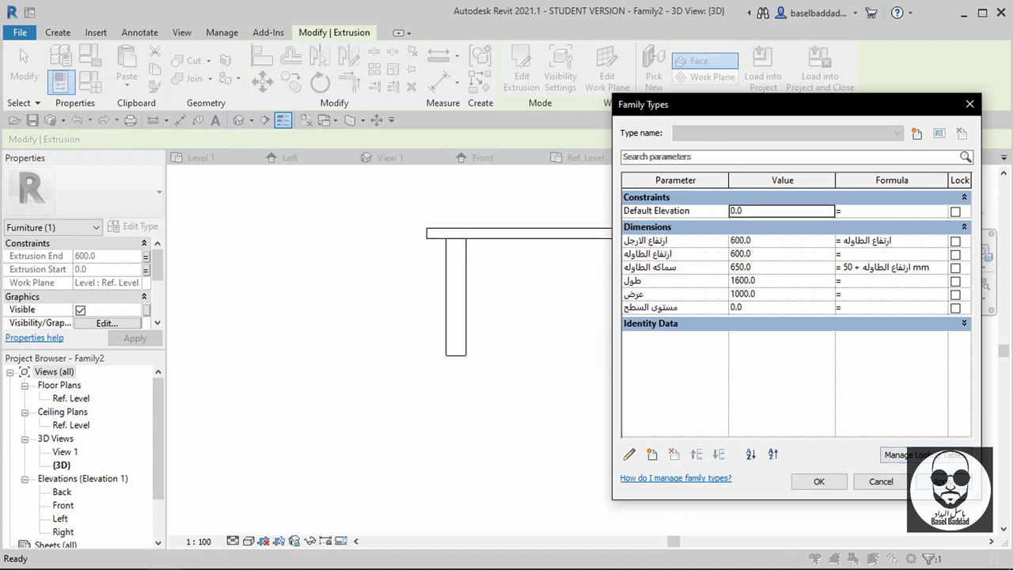
- Raise the table height to 800, then type the مستوى السطح formula ارتفاع الطاوله - ارتفاع الطاوله
click(761, 255)
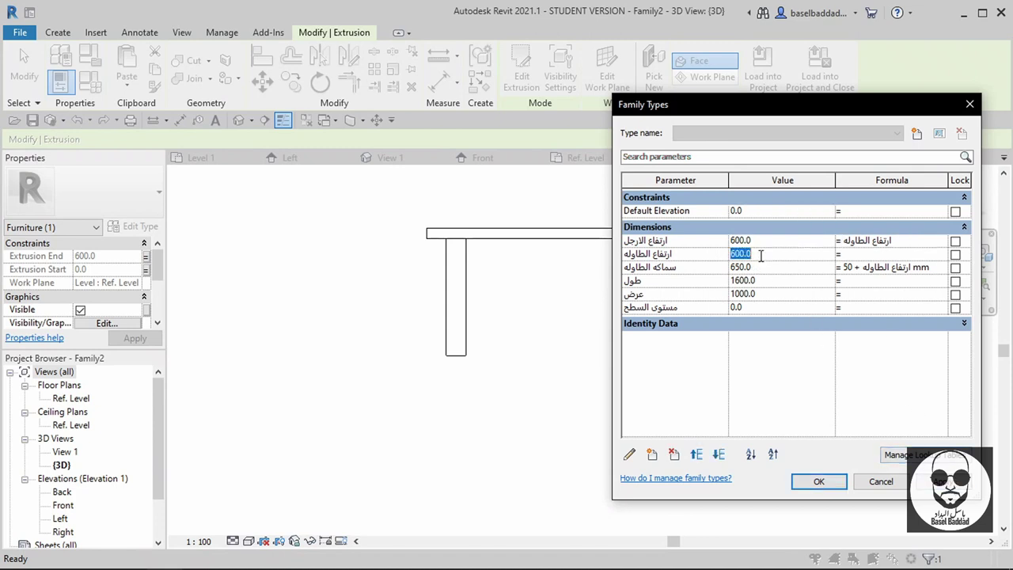
text(800)
key(Tab)
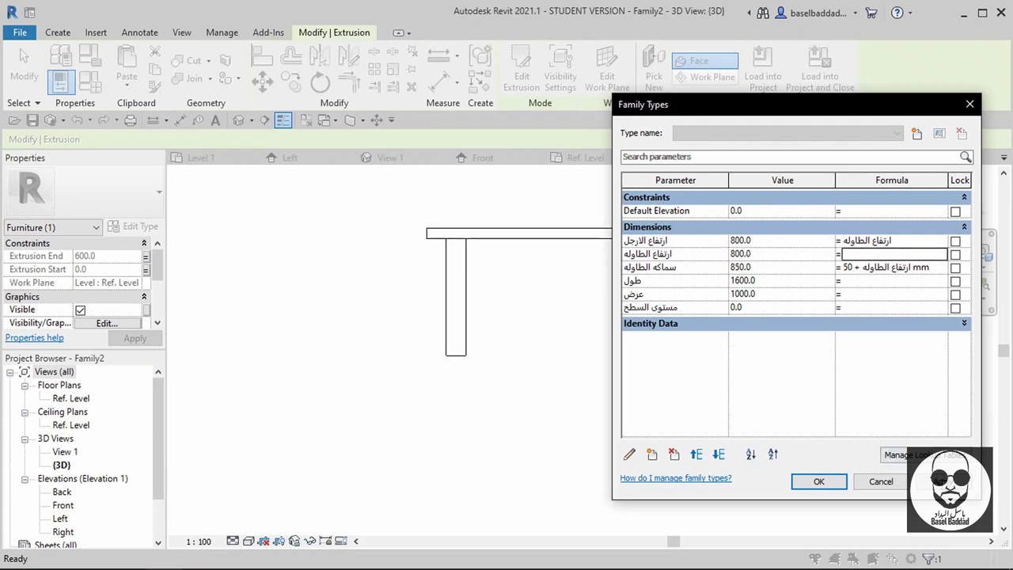
click(944, 482)
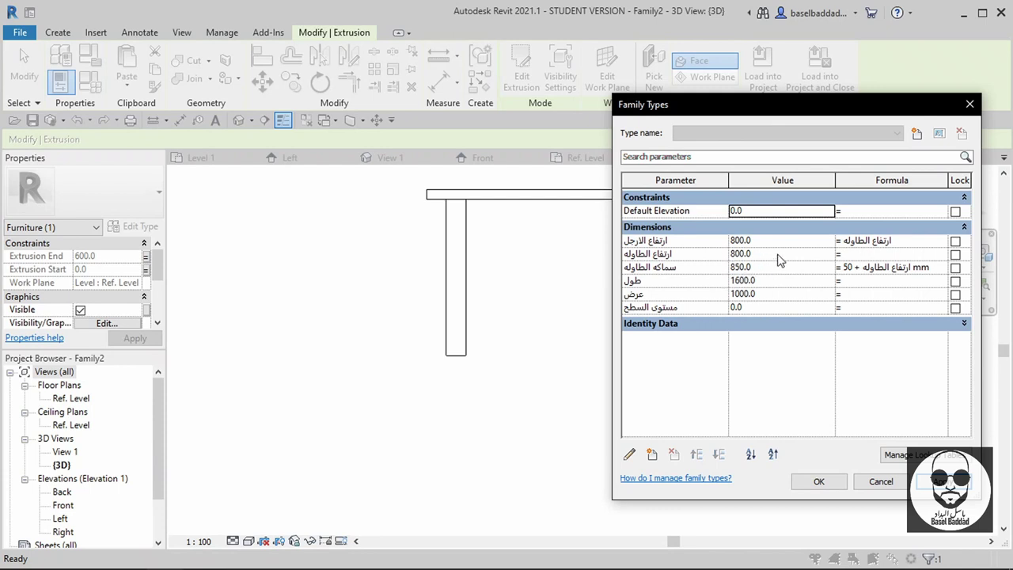
click(688, 254)
click(866, 308)
text(ارتفاع الطاوله - )
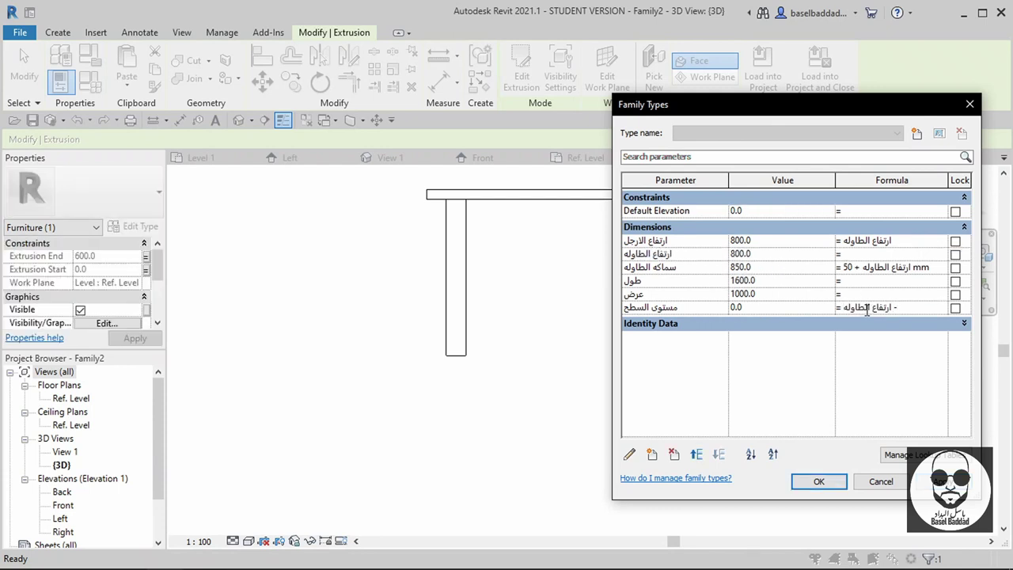
text(ارتفاع الطاوله)
- Accept the parameter changes and inspect the 800-high table from an isometric 3D angle
click(818, 480)
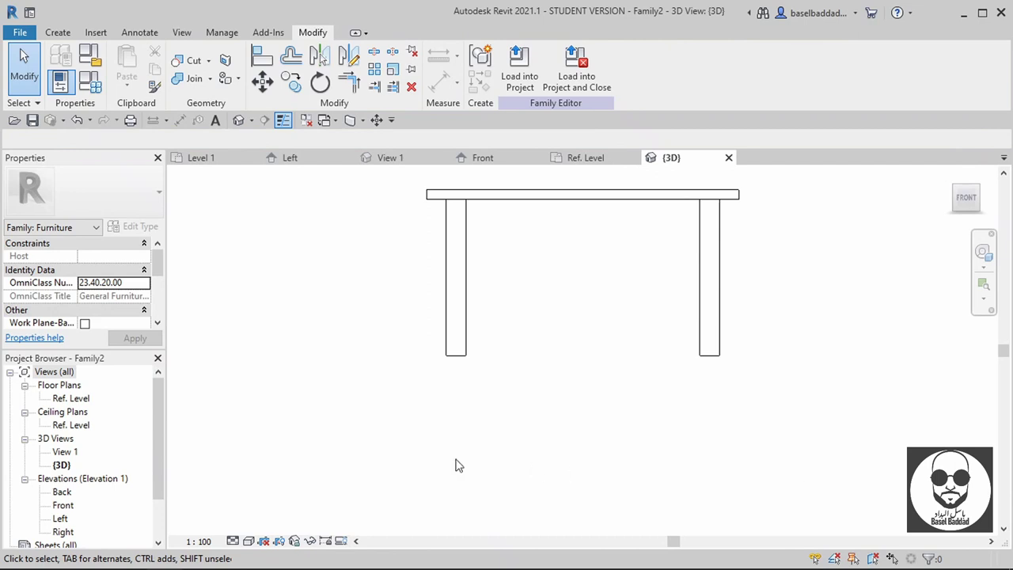
middle_drag(371, 342, 407, 418)
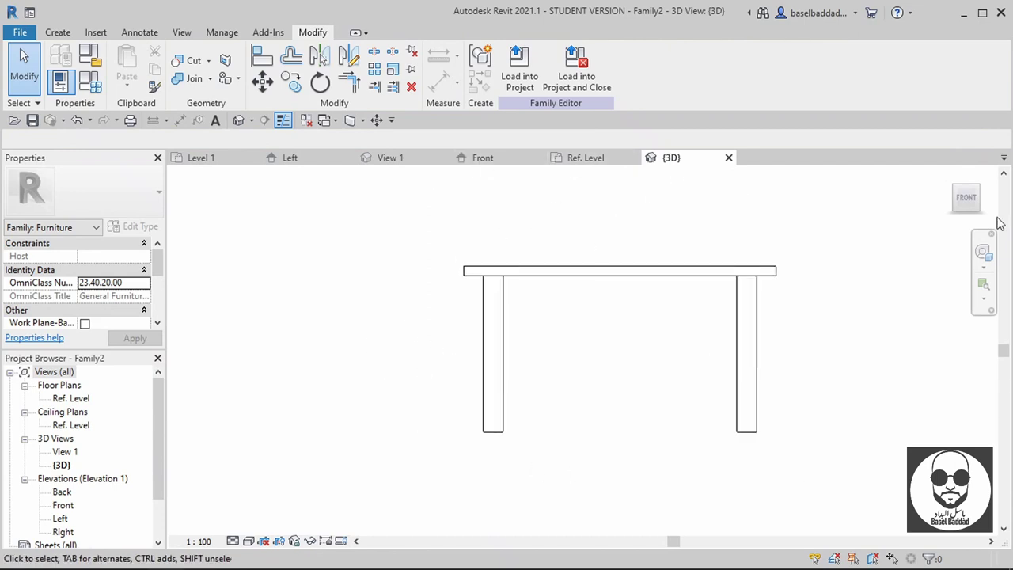
click(980, 192)
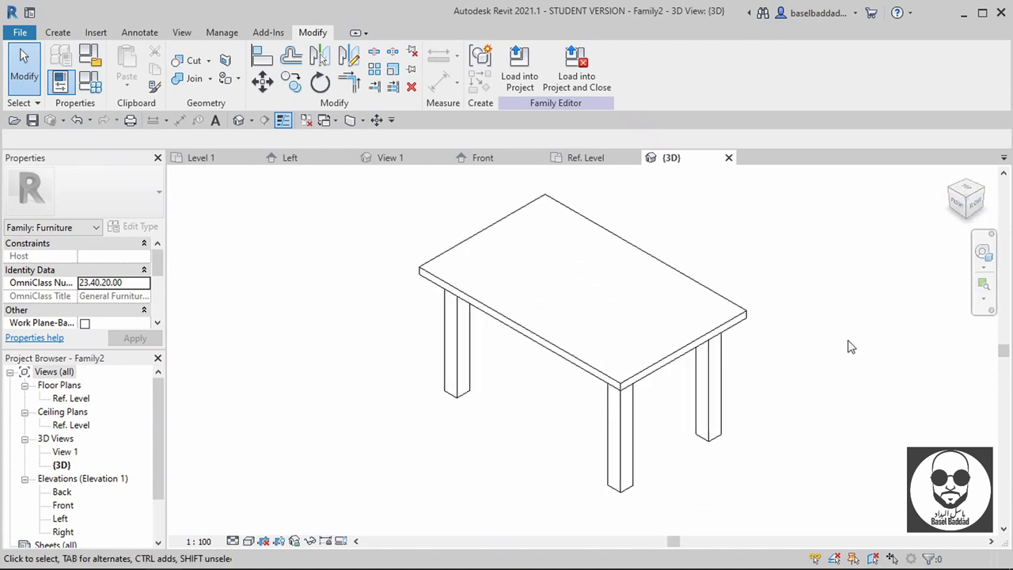
mouse_move(667, 377)
shift+middle_down()
mouse_move(747, 379)
mouse_move(748, 452)
shift+middle_up()
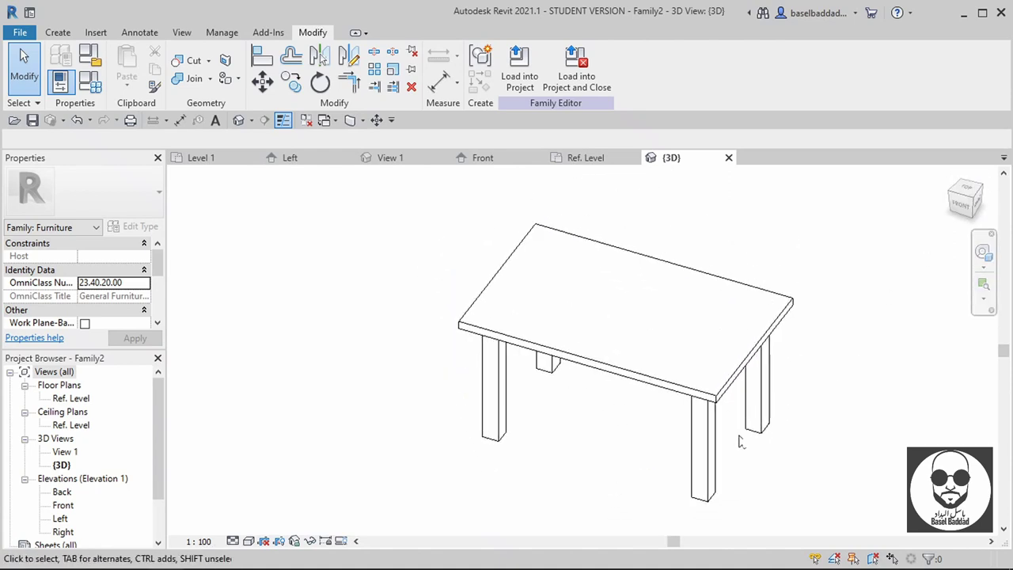
click(92, 84)
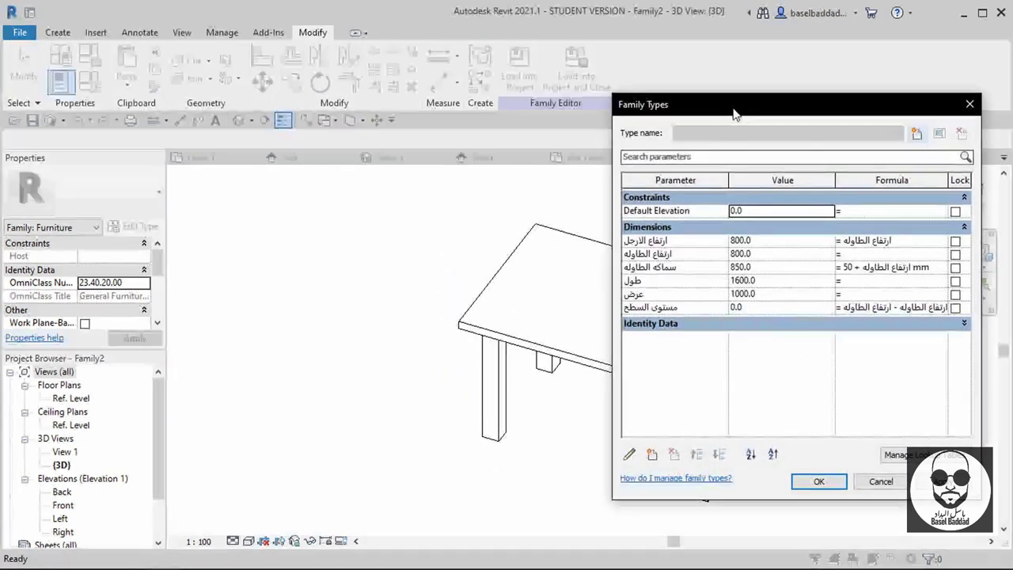
- Flex the table to width 1400 and length 2000 and preview it
drag(672, 101, 107, 48)
click(216, 236)
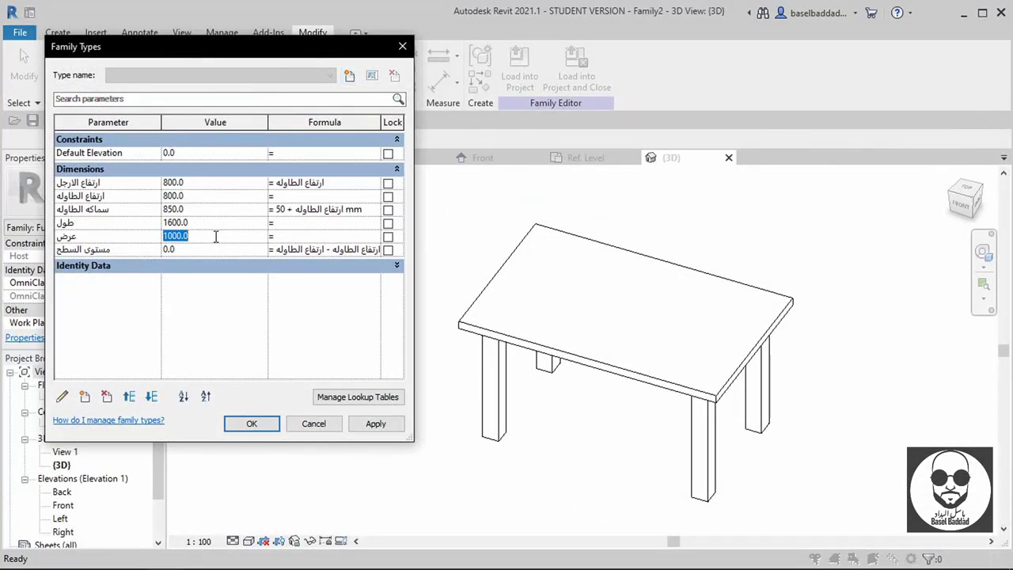
text(1)
click(204, 222)
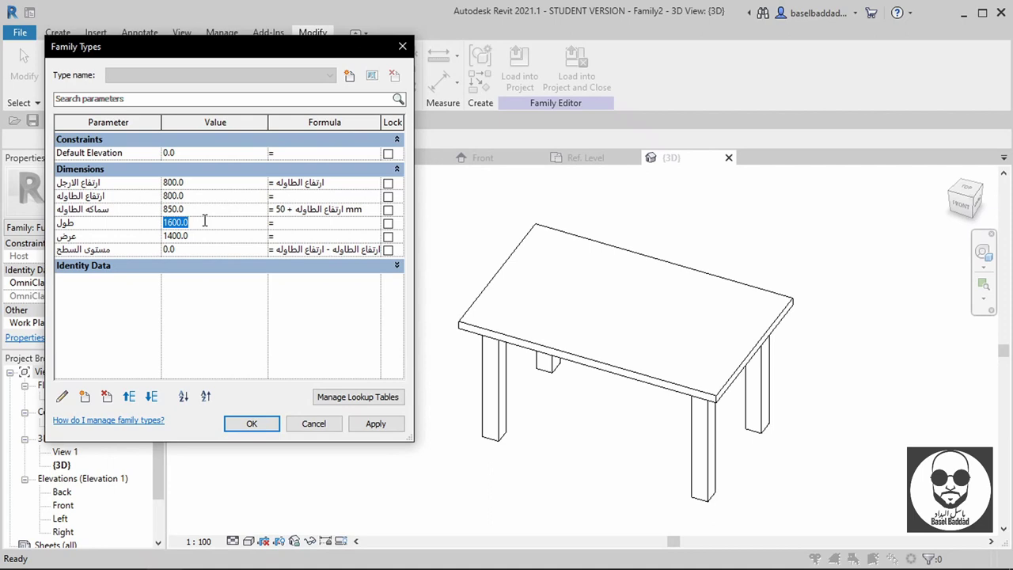
text(2)
click(370, 430)
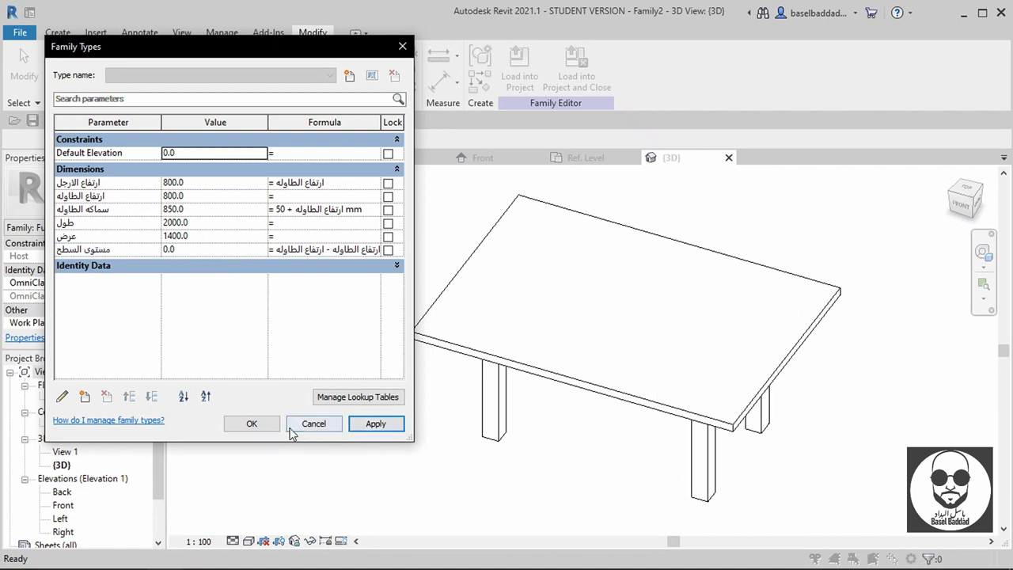
- Restore length 1600 and width 1000, apply, and close Family Types
click(202, 234)
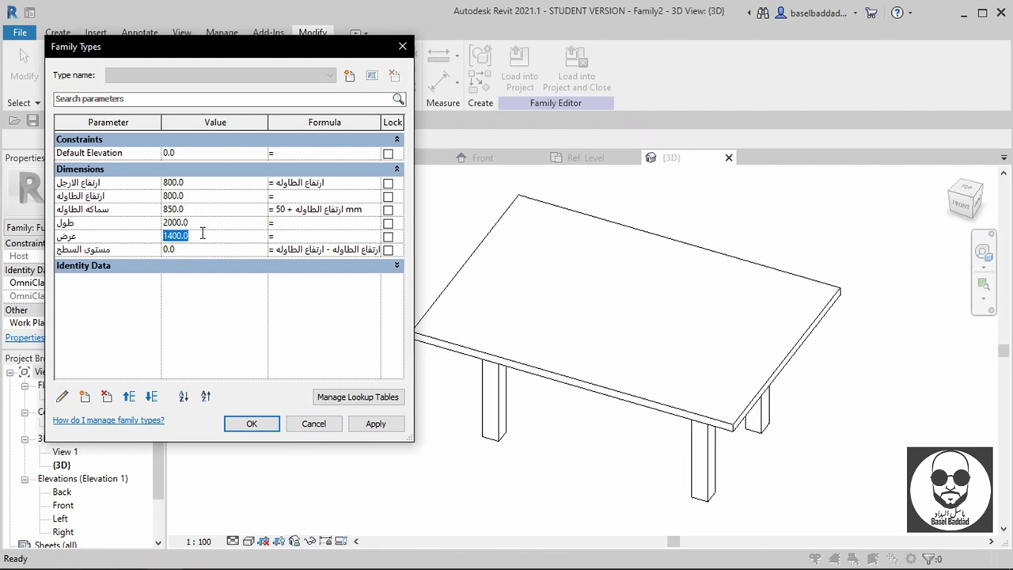
text(10)
click(204, 223)
text(100)
key(Tab)
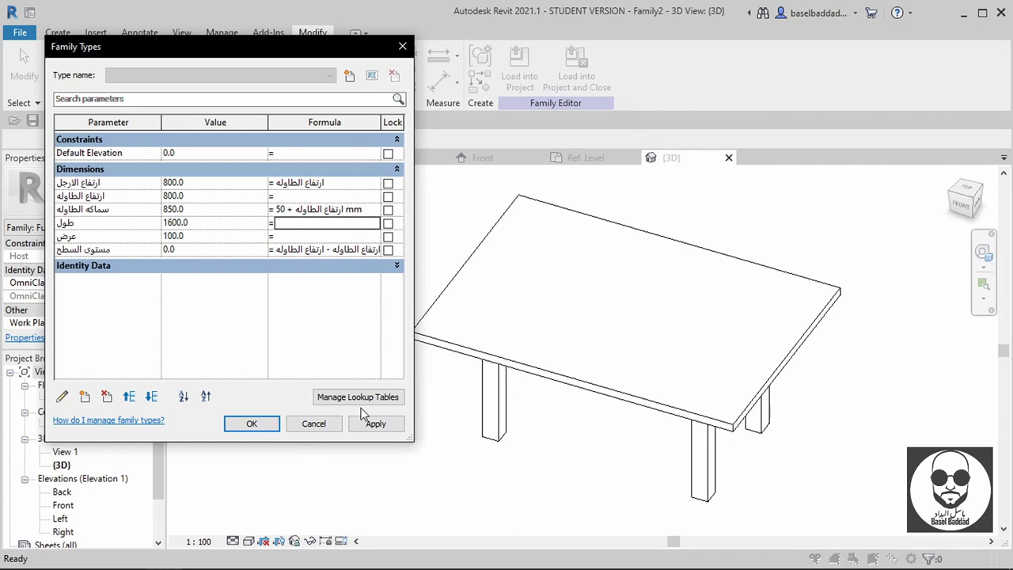
click(178, 238)
text(0)
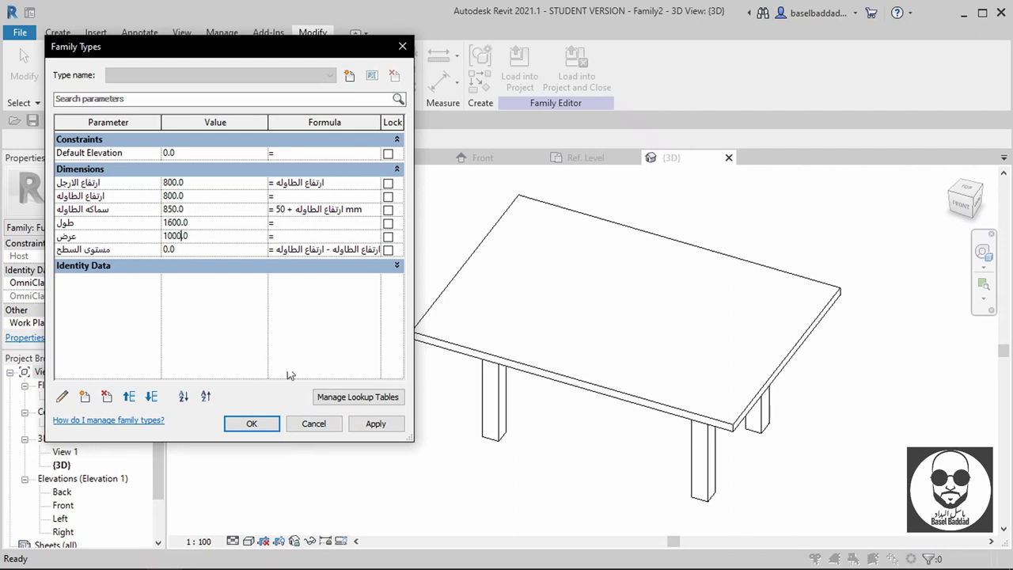
click(381, 426)
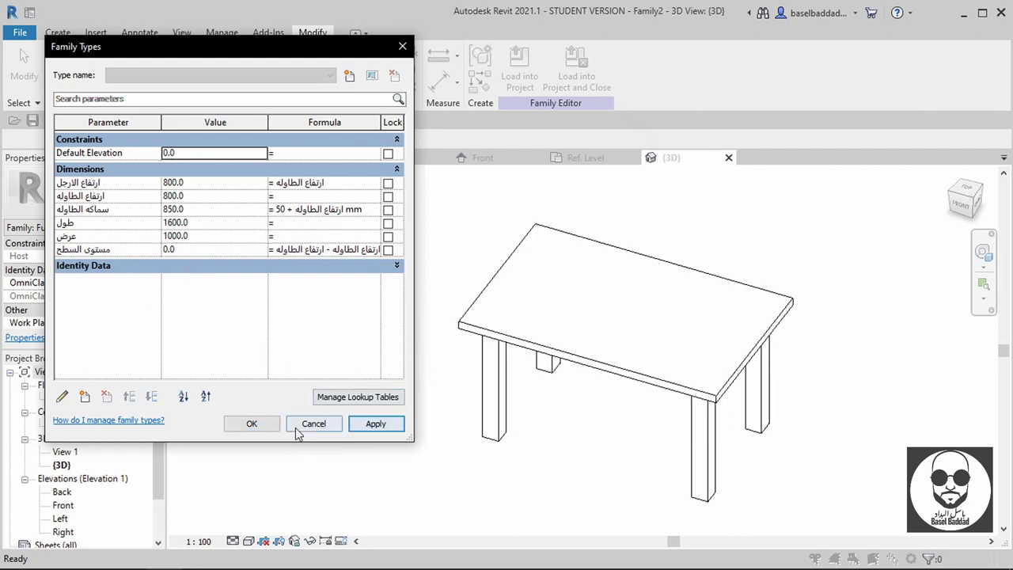
click(270, 423)
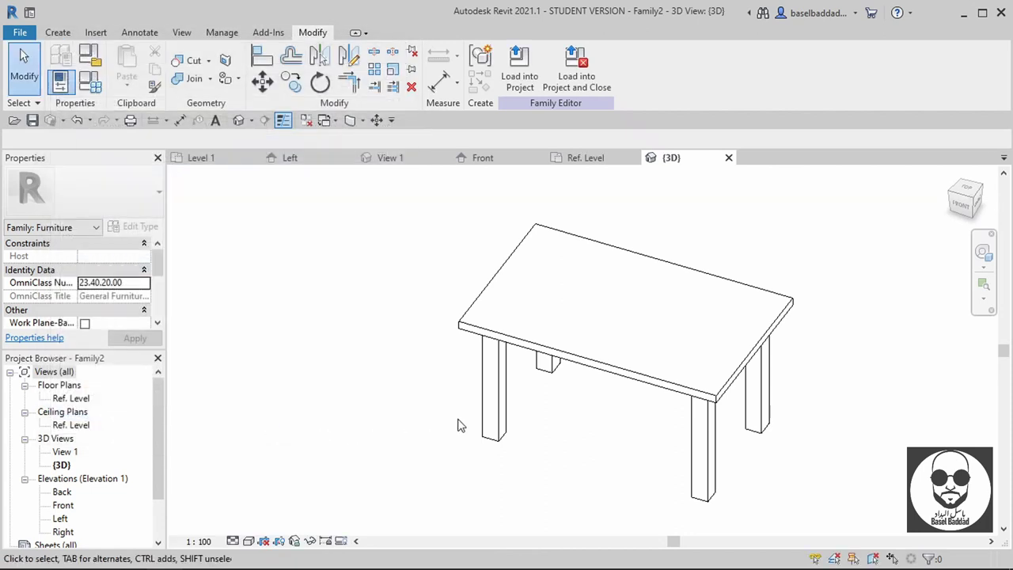
click(493, 396)
- Reopen the leg sketch in the Ref. Level plan and dimension the top-left leg 100 from the outline
click(526, 76)
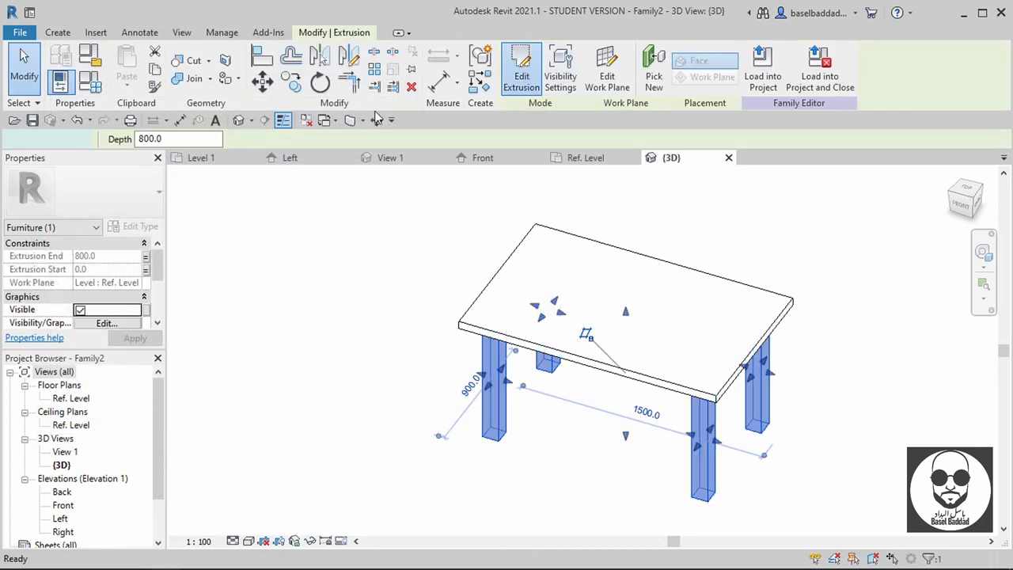
click(586, 158)
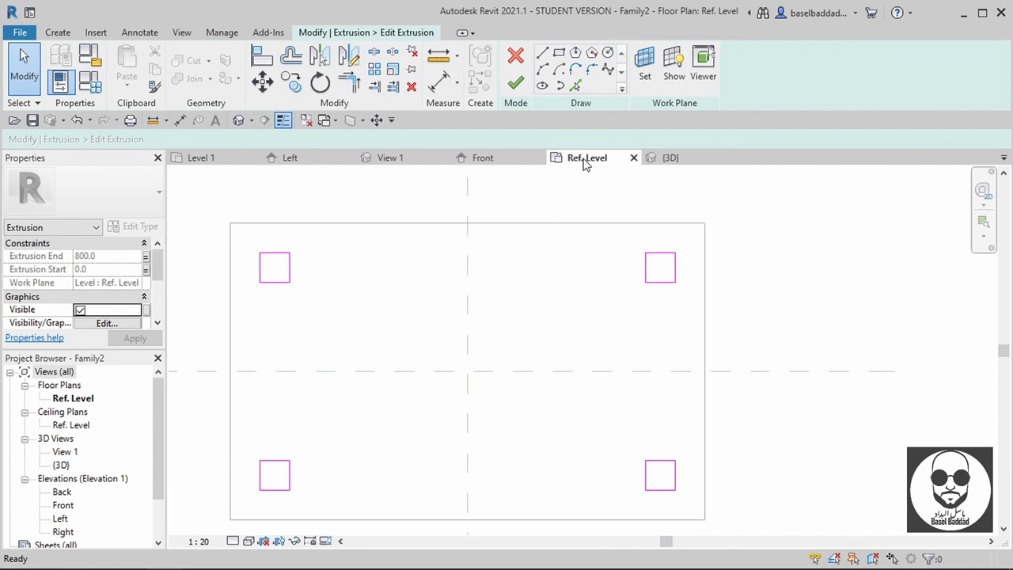
click(435, 83)
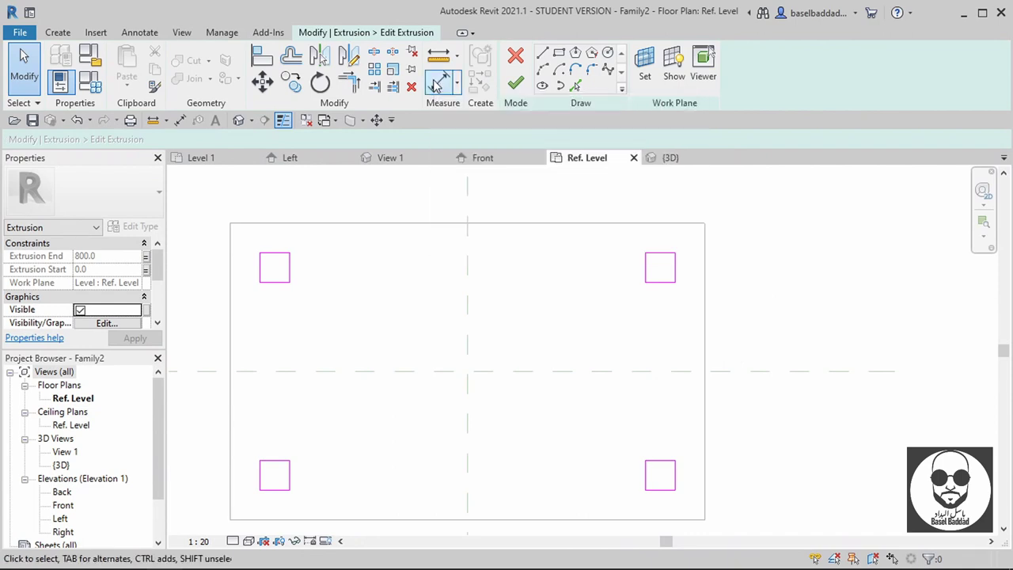
click(274, 225)
click(198, 241)
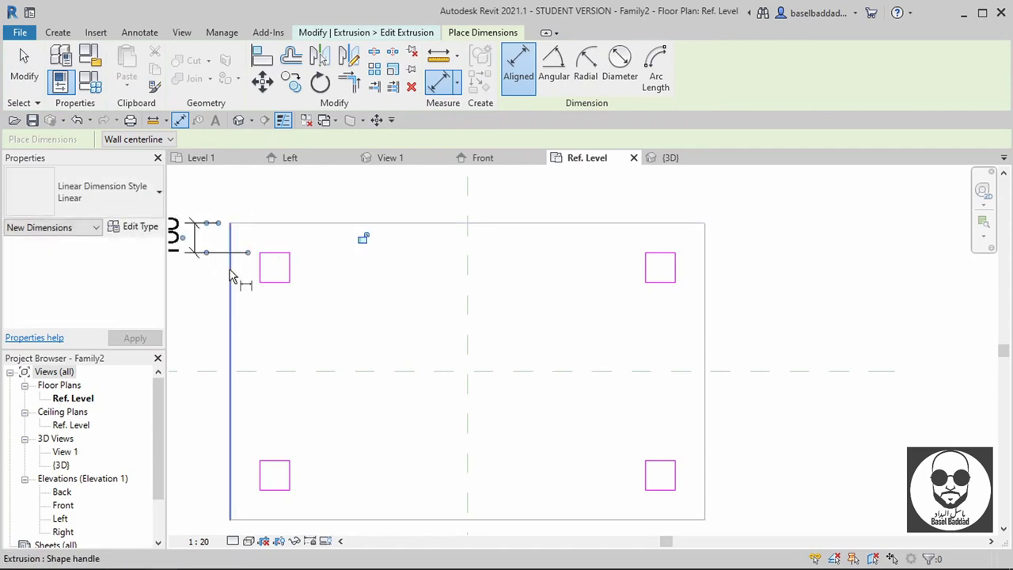
click(259, 254)
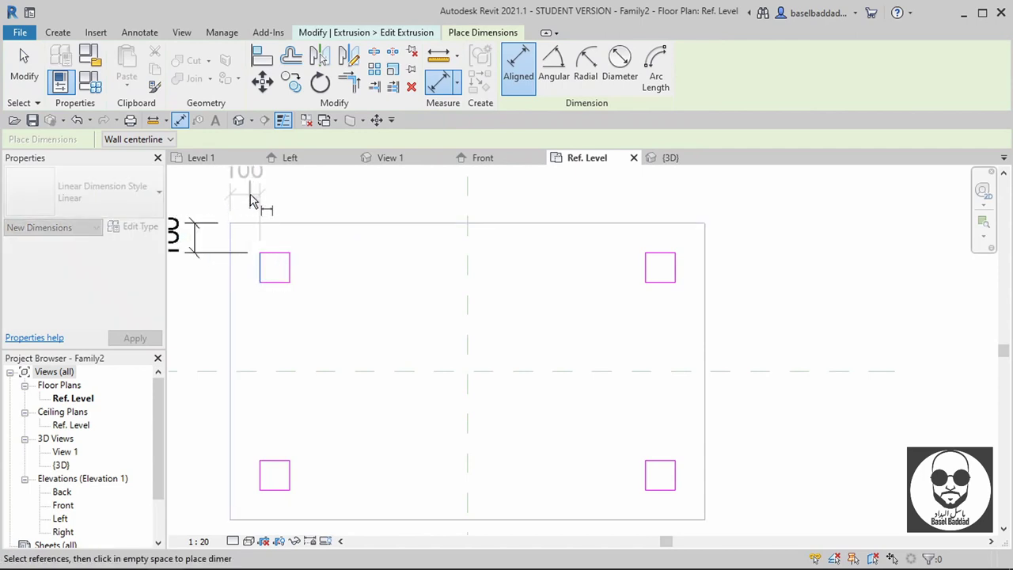
click(253, 193)
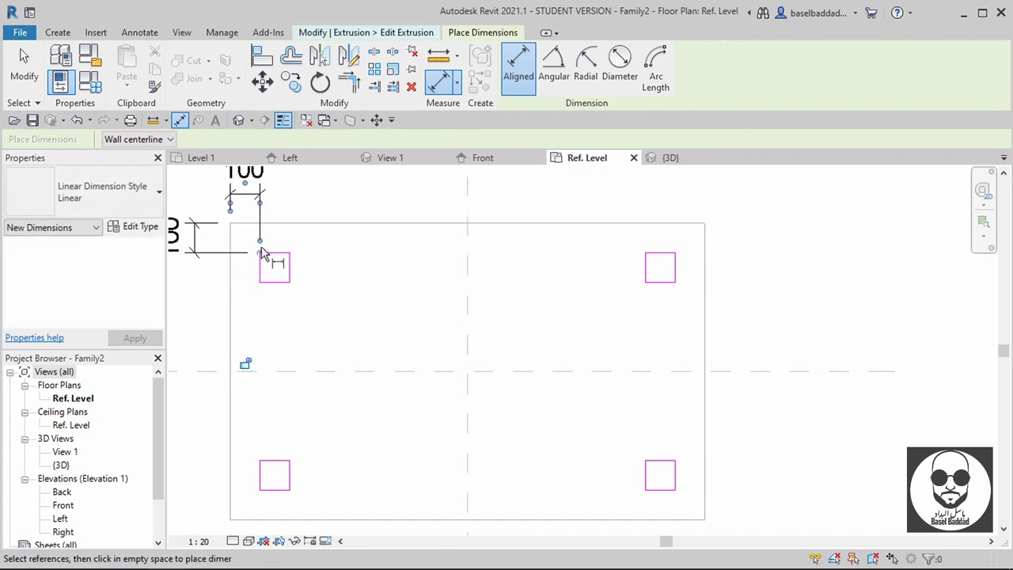
- Add the lower-left leg's horizontal and vertical 100 offset dimensions
middle_drag(295, 417, 373, 368)
click(338, 431)
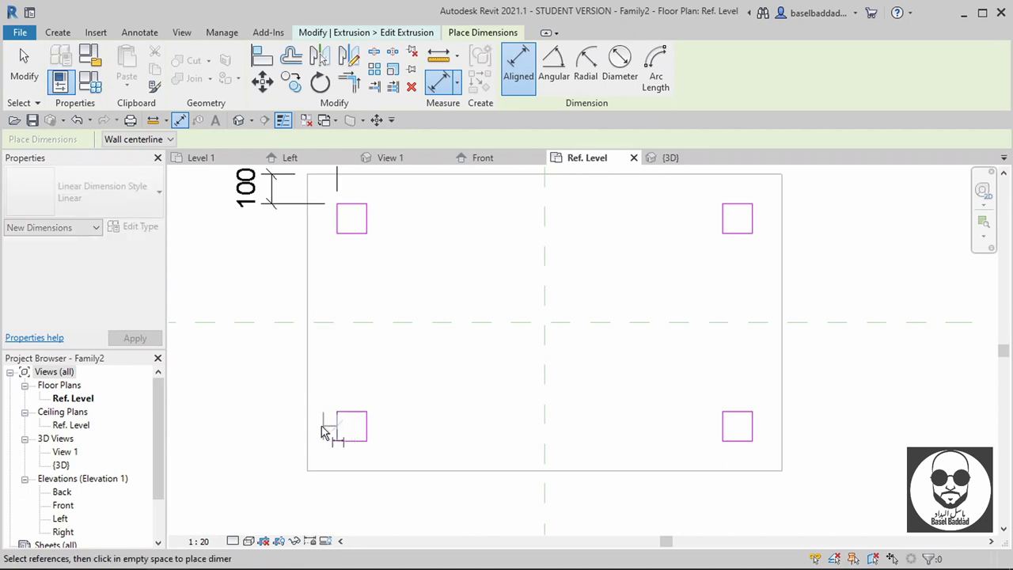
click(307, 437)
click(320, 498)
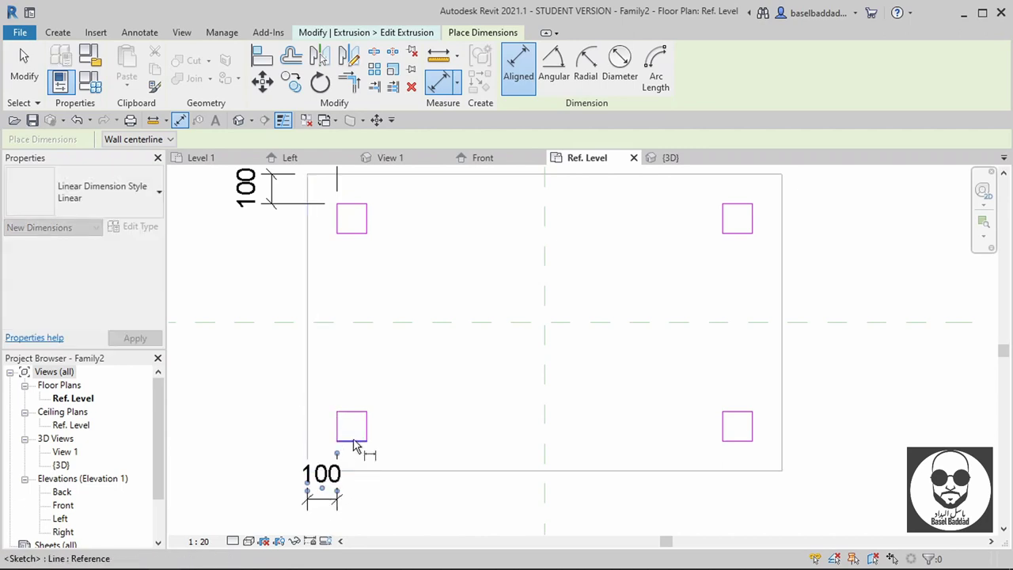
click(340, 470)
click(348, 441)
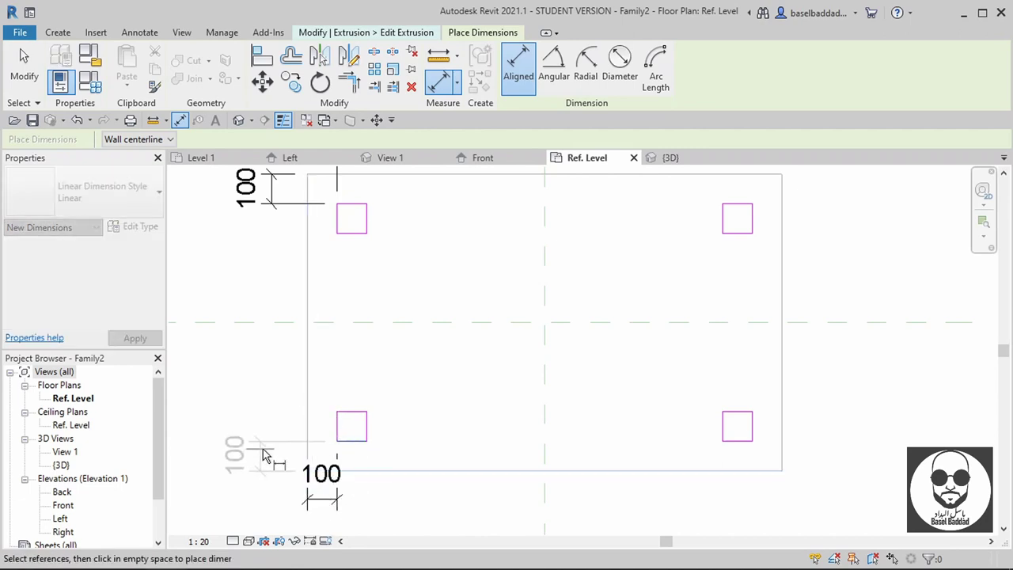
click(271, 455)
- Add the lower-right leg's vertical and horizontal 100 offset dimensions
click(738, 458)
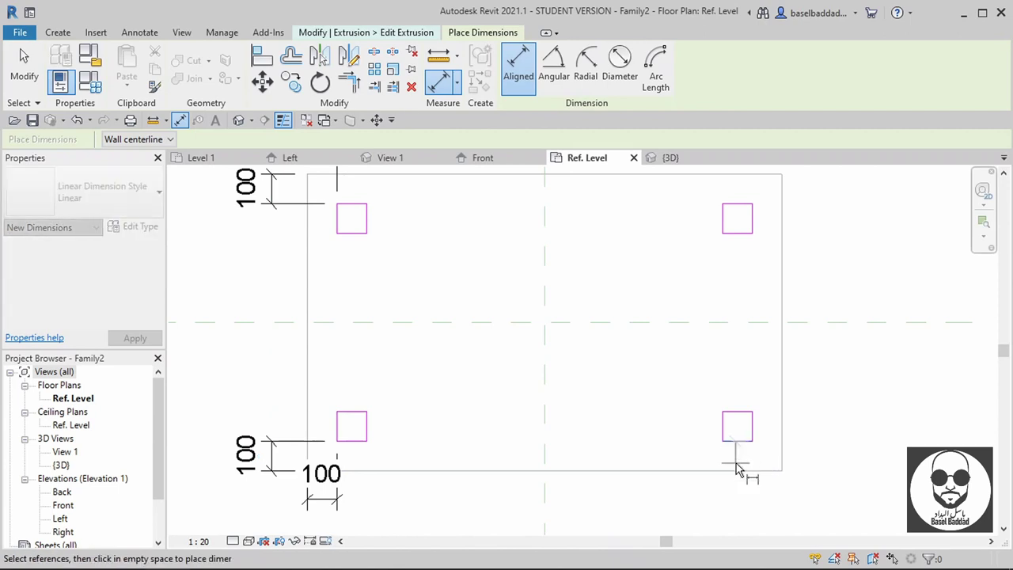
click(735, 470)
click(823, 461)
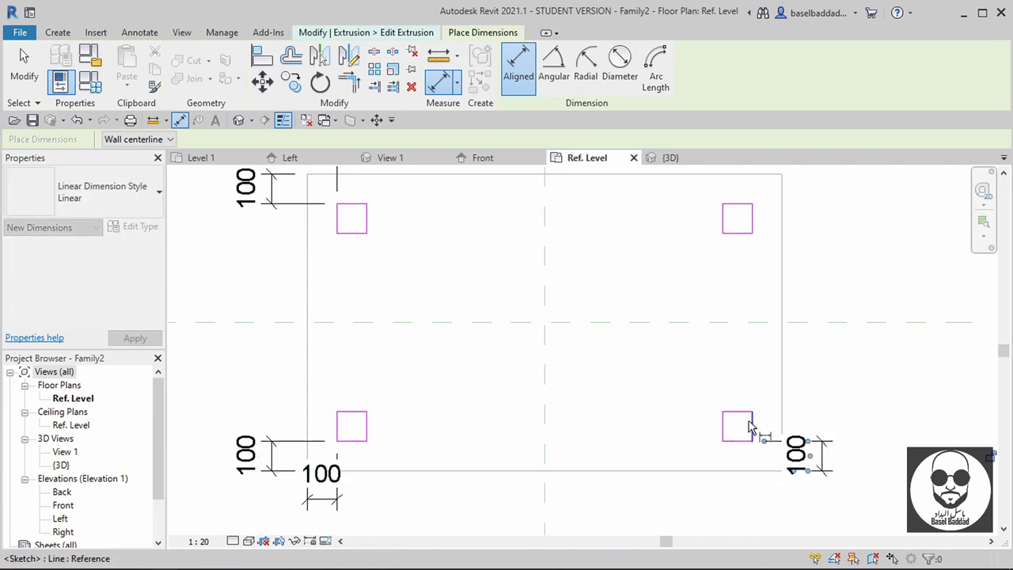
click(782, 431)
click(753, 434)
click(771, 505)
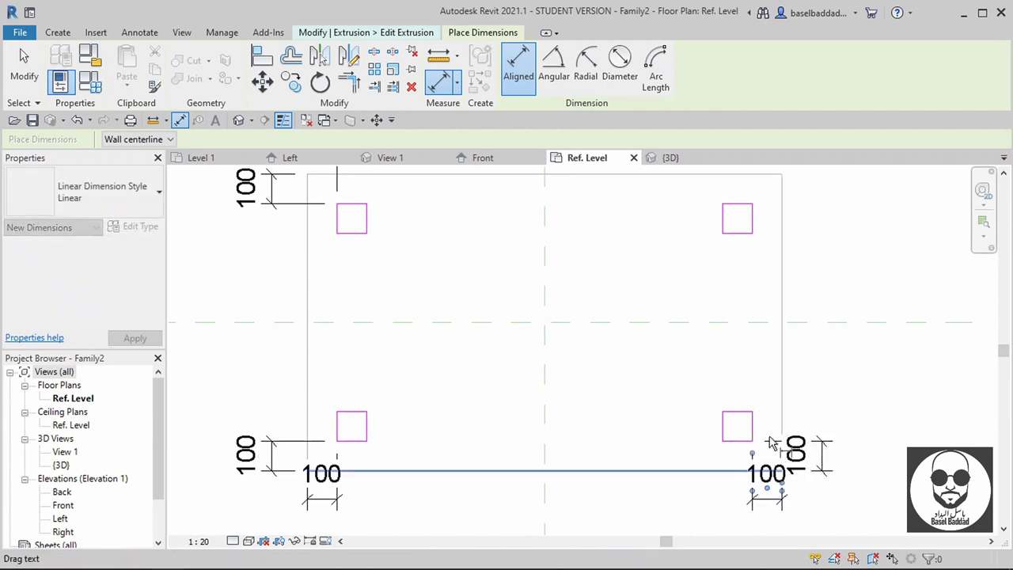
- Add the top-right leg's horizontal and vertical 100 offset dimensions
click(783, 228)
middle_drag(783, 228, 768, 364)
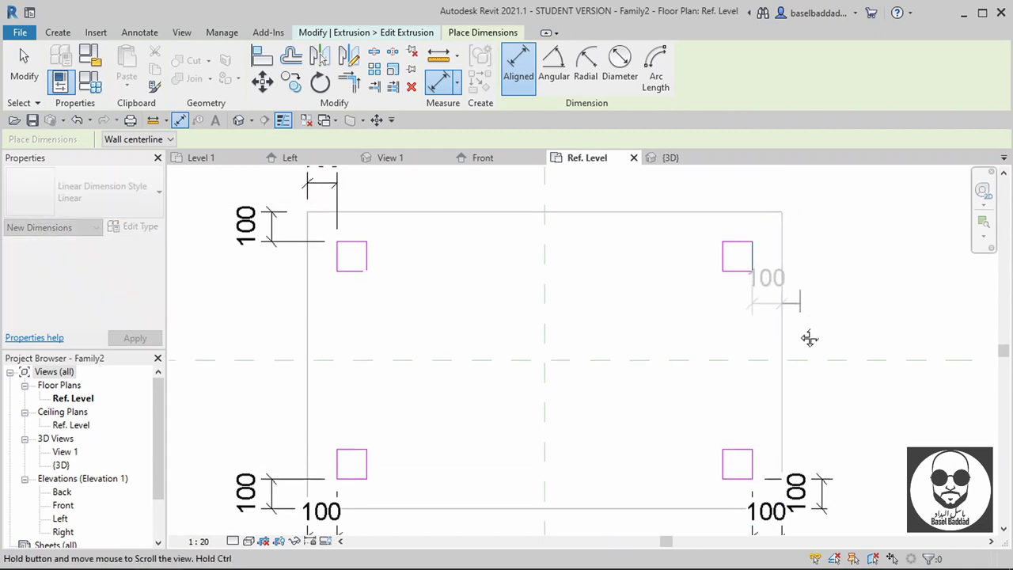
click(756, 293)
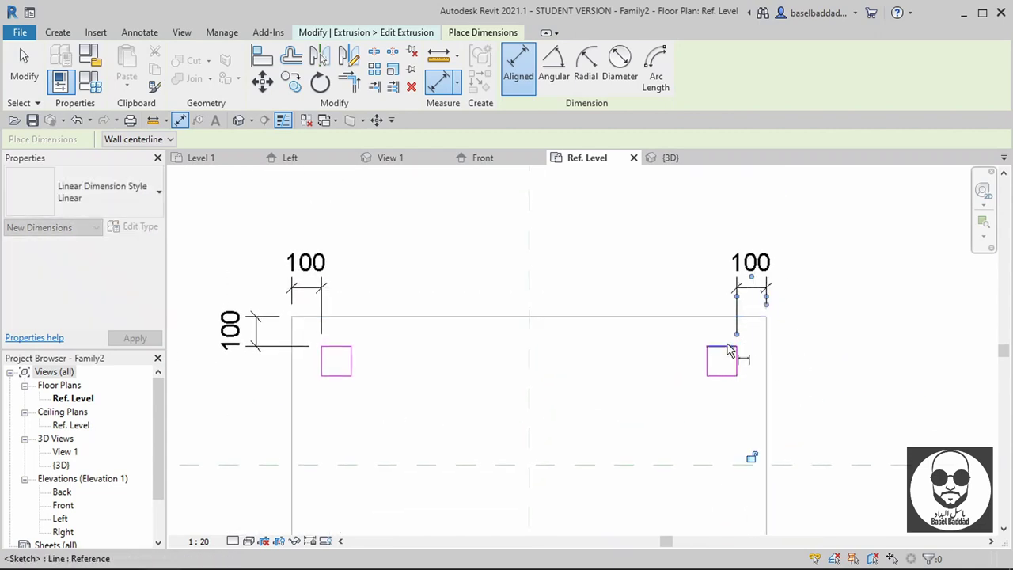
click(712, 317)
click(716, 345)
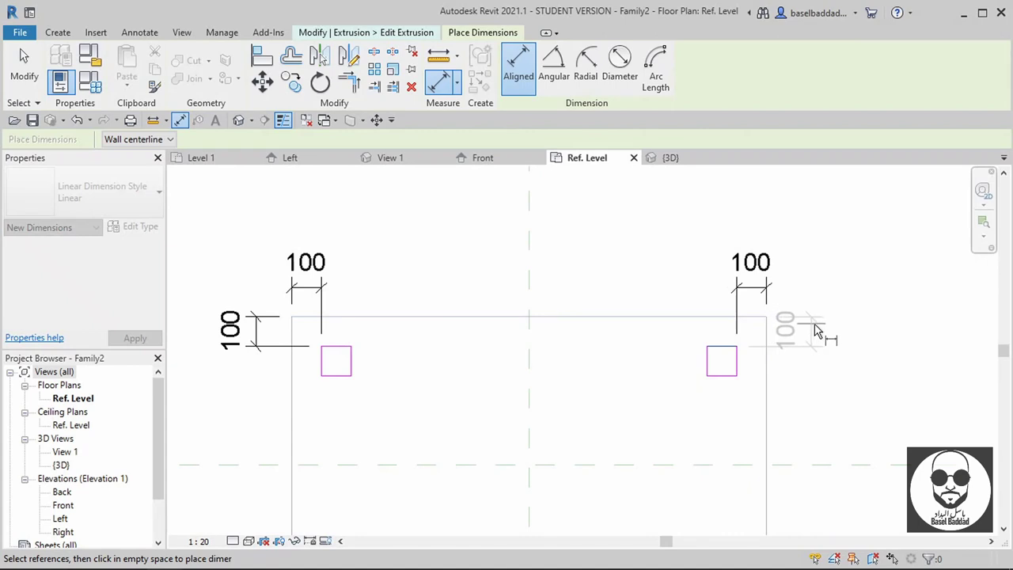
scroll(818, 332, down, 1)
click(811, 326)
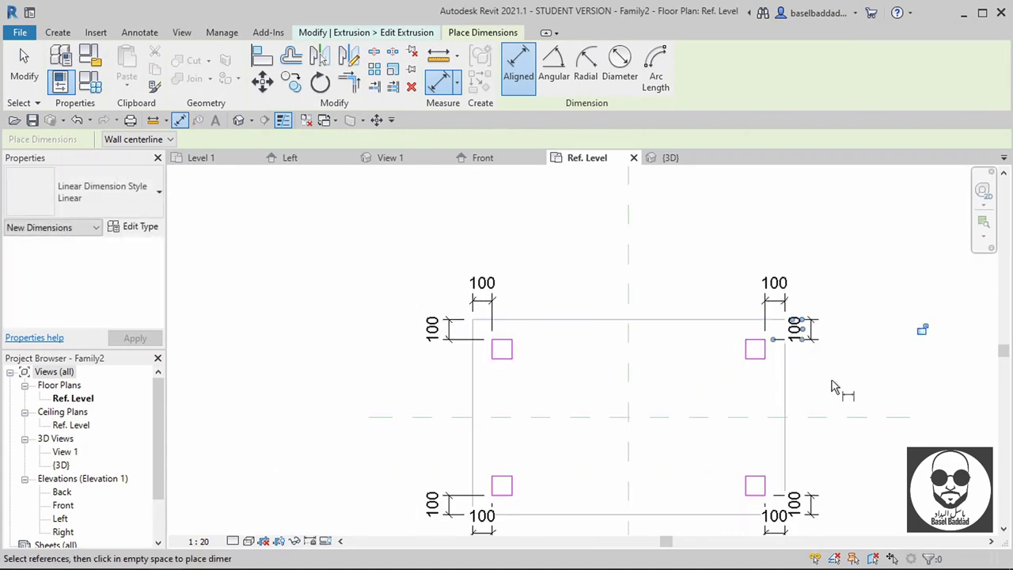
key(Escape)
key(Escape)
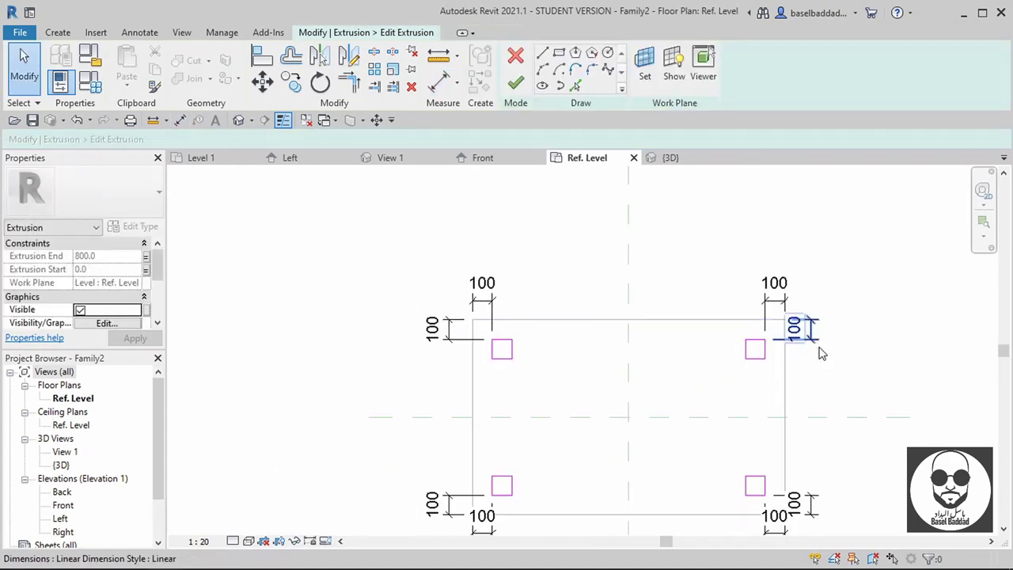
click(818, 345)
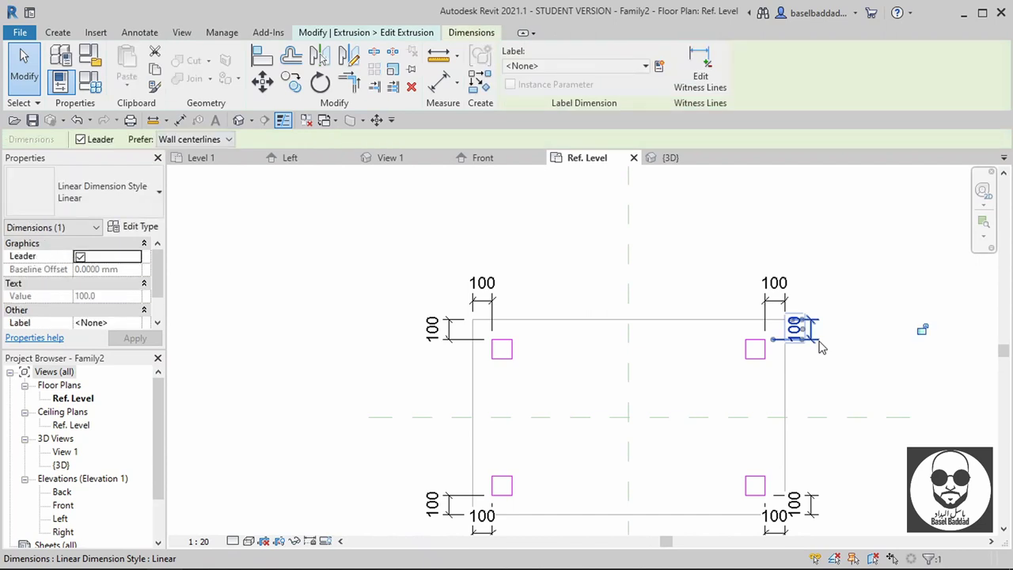
- Label the selected 100 dimension with new type parameter بعد الارجل عن حدود الطاوله
click(661, 67)
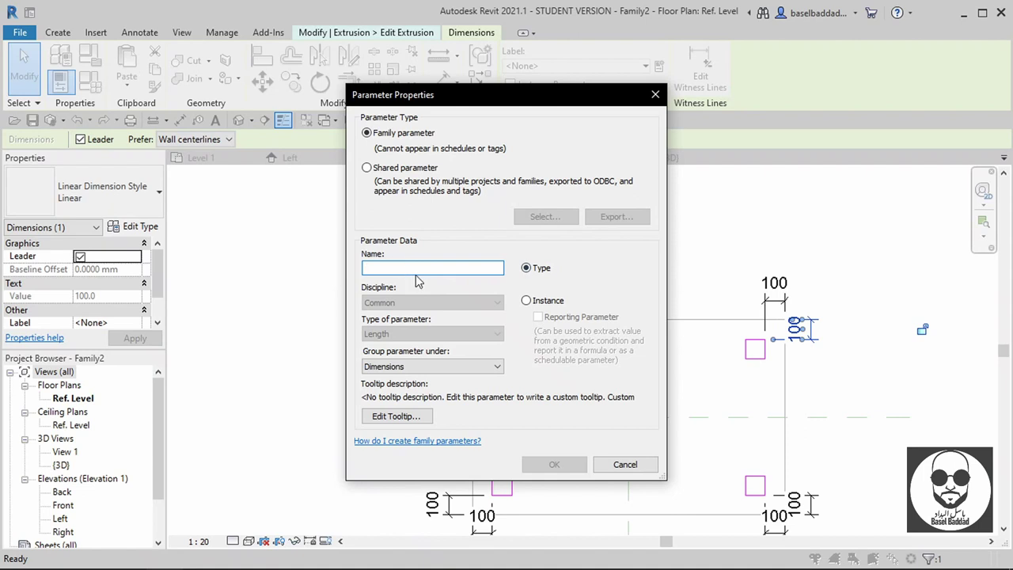
text(بع)
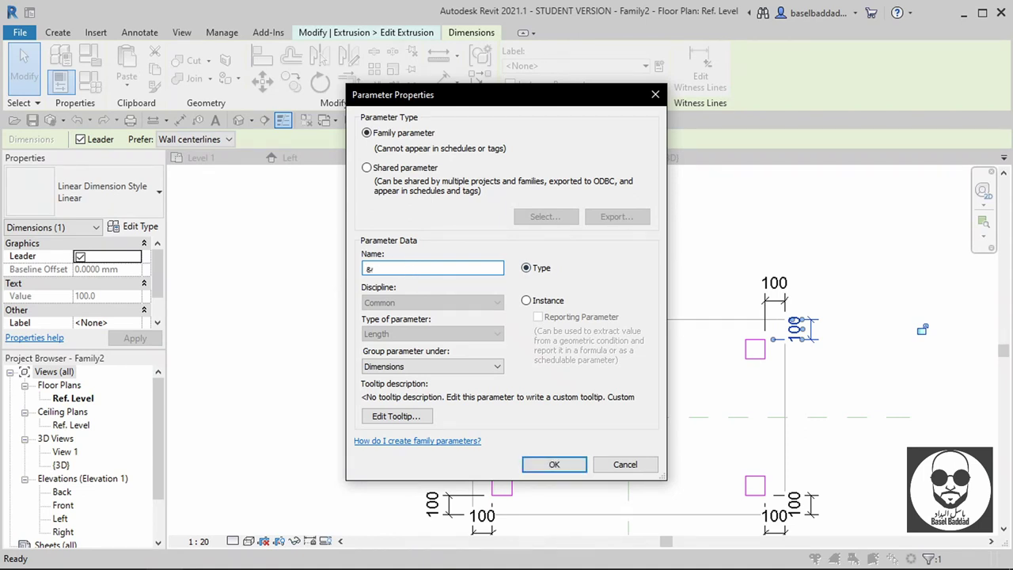
text(د الارجل عن)
text( حدود الطاوله)
key(Return)
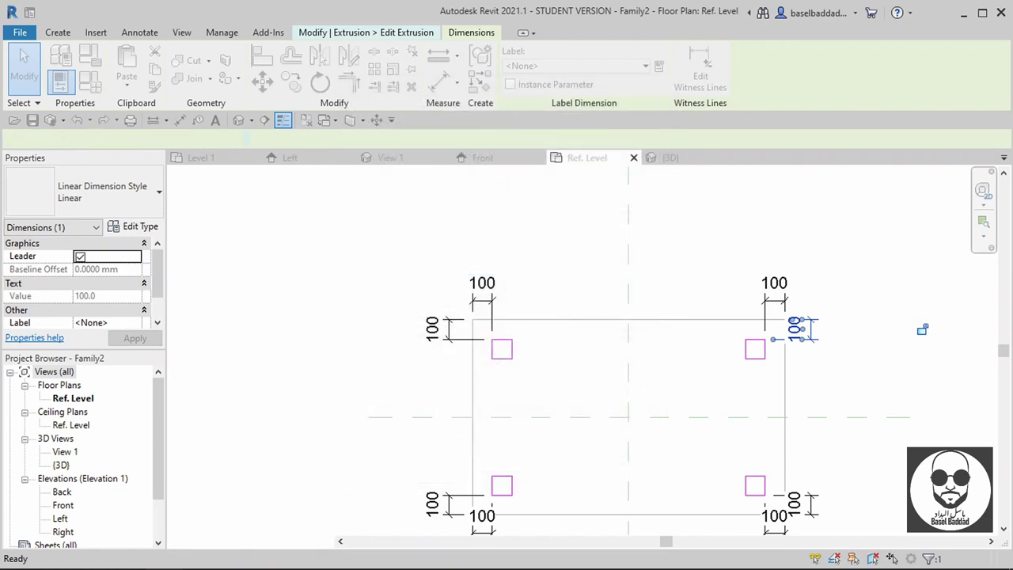
middle_drag(896, 370, 830, 332)
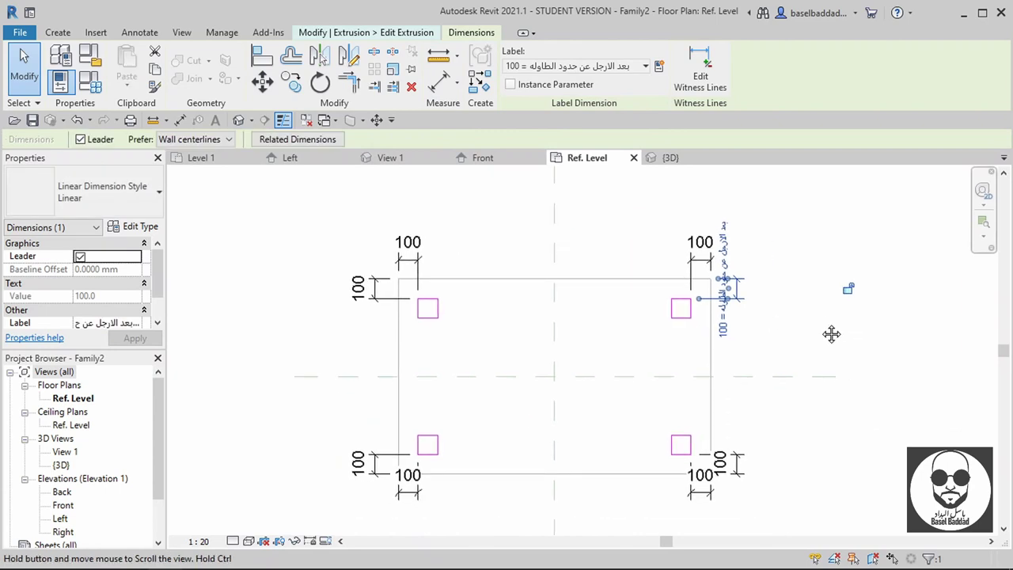
click(823, 329)
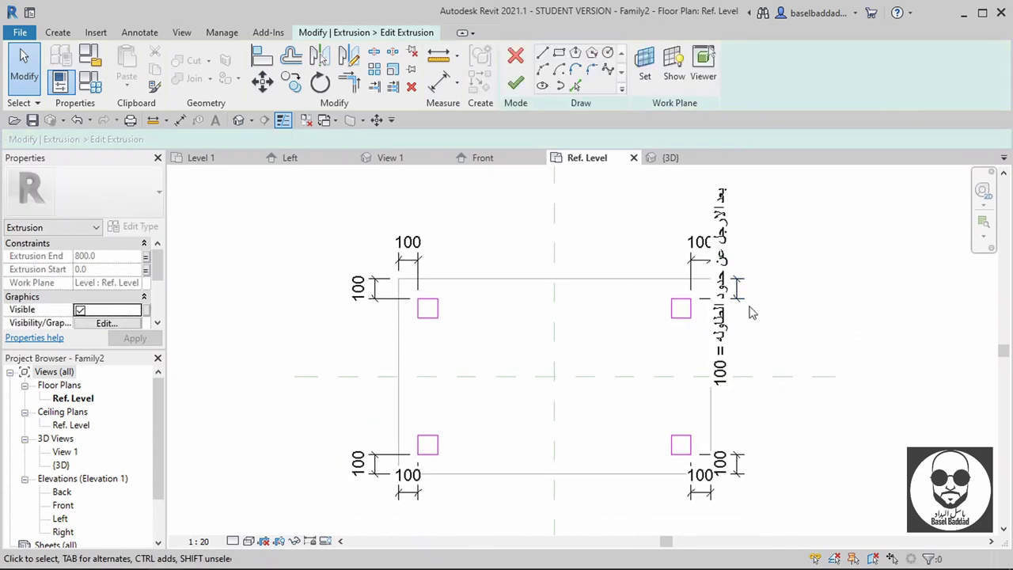
- Assign بعد الارجل عن حدود الطاوله to the other seven 100 offset dimensions and finish the sketch
click(699, 252)
ctrl+click(381, 289)
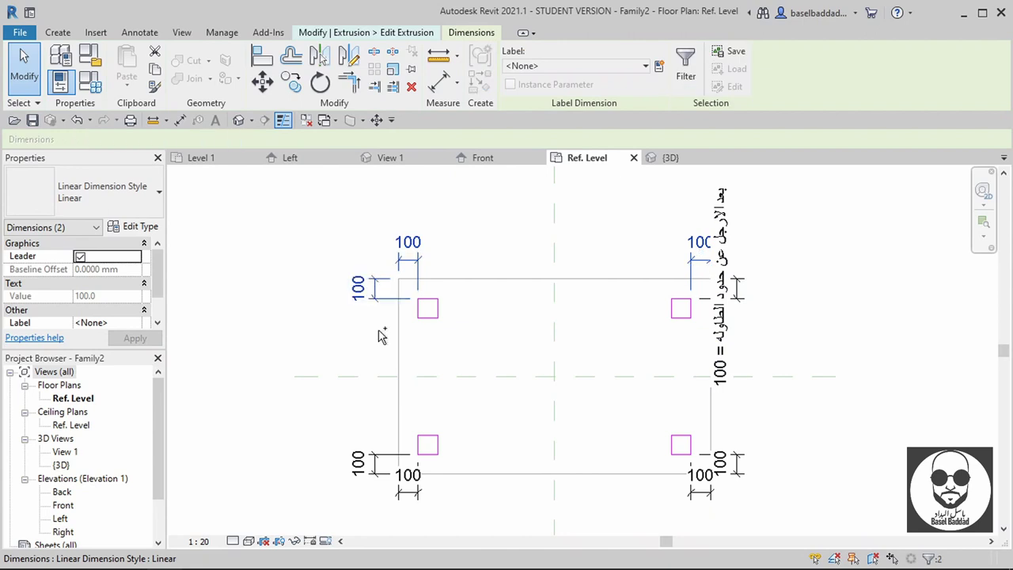
ctrl+click(380, 463)
ctrl+click(408, 490)
ctrl+click(701, 492)
ctrl+click(712, 492)
ctrl+click(740, 471)
click(593, 68)
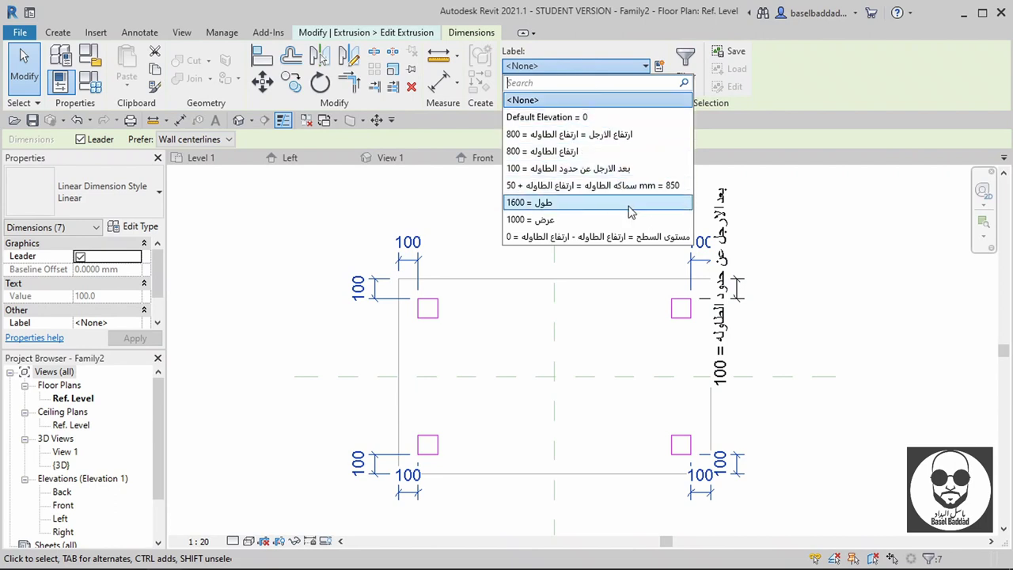
click(599, 169)
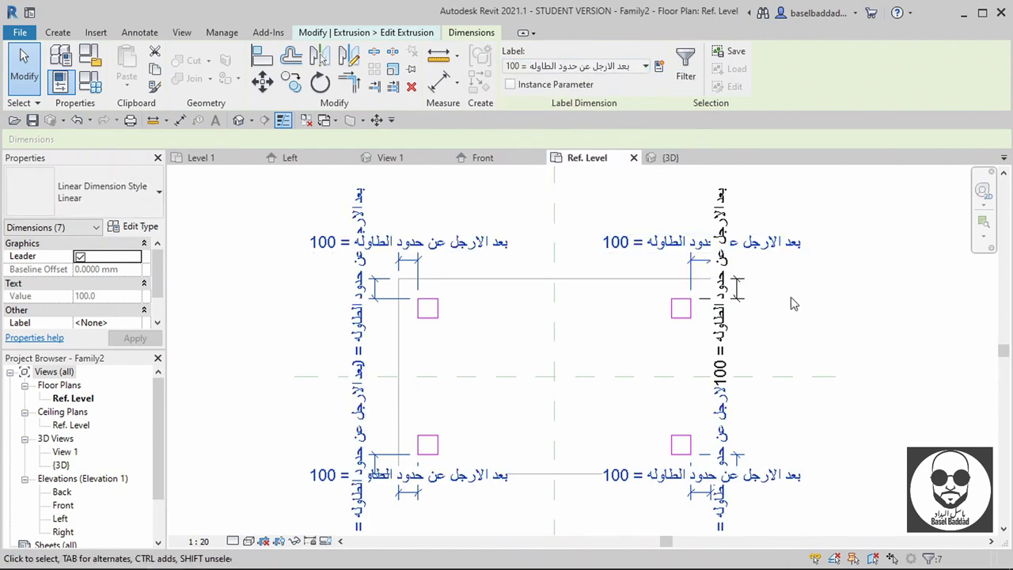
click(859, 319)
click(514, 83)
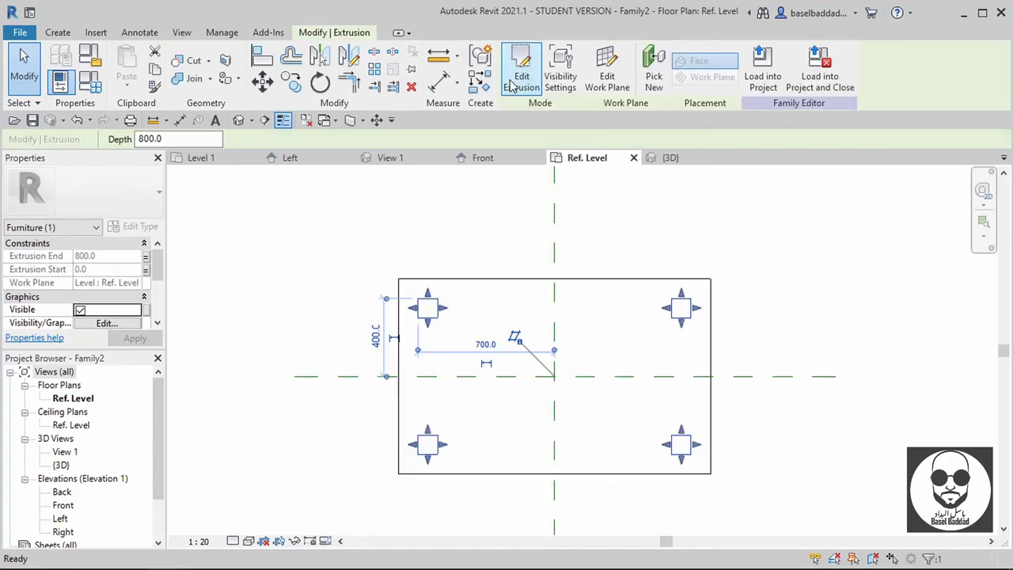
- Switch to the 3D view of the table
click(89, 82)
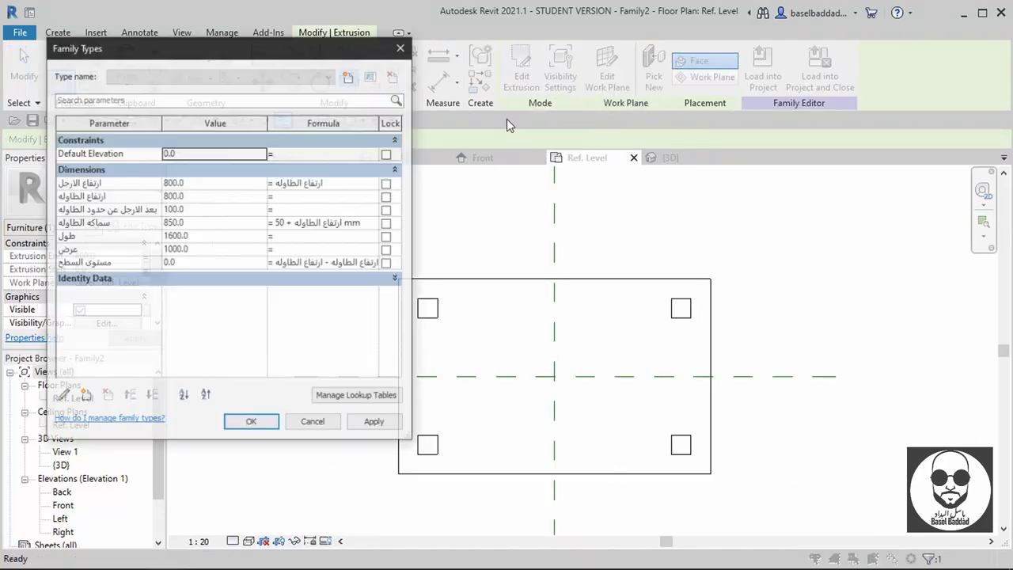
click(399, 49)
click(671, 158)
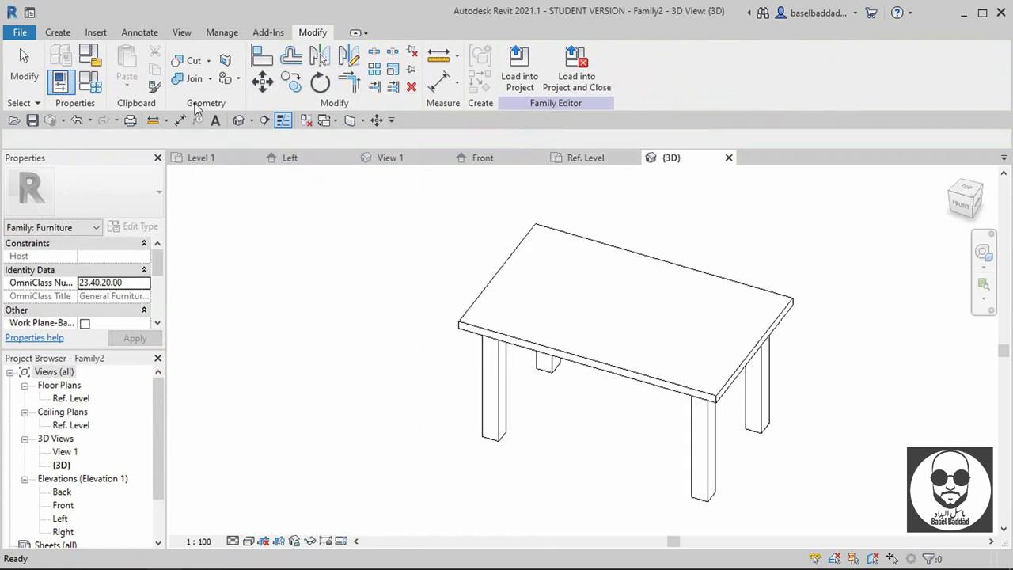
- In Family Types, set طول to 2000 and عرض to 1500, applying each change
click(89, 81)
click(204, 236)
text(2000)
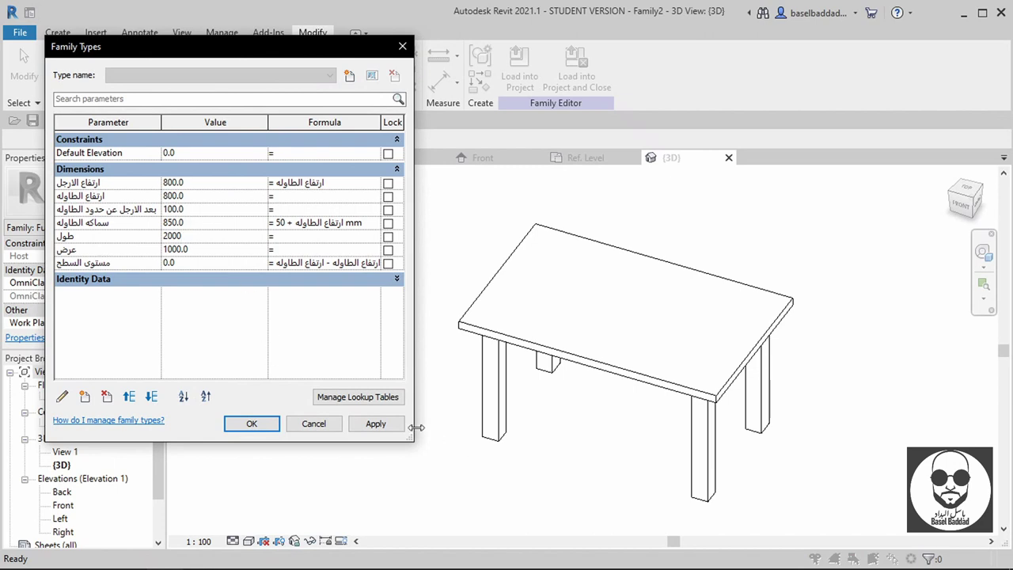
click(394, 424)
click(221, 250)
text(150)
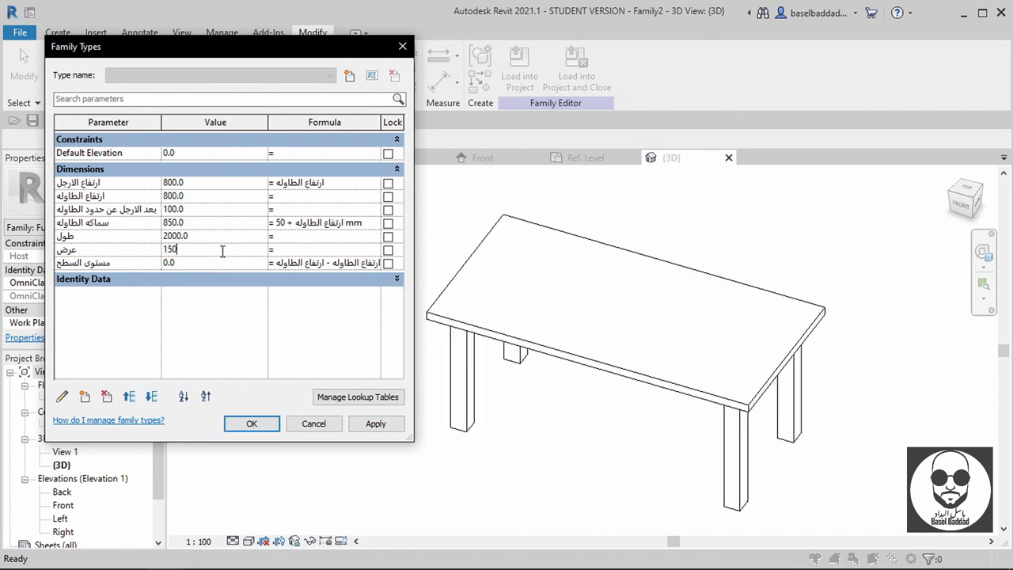
key(Tab)
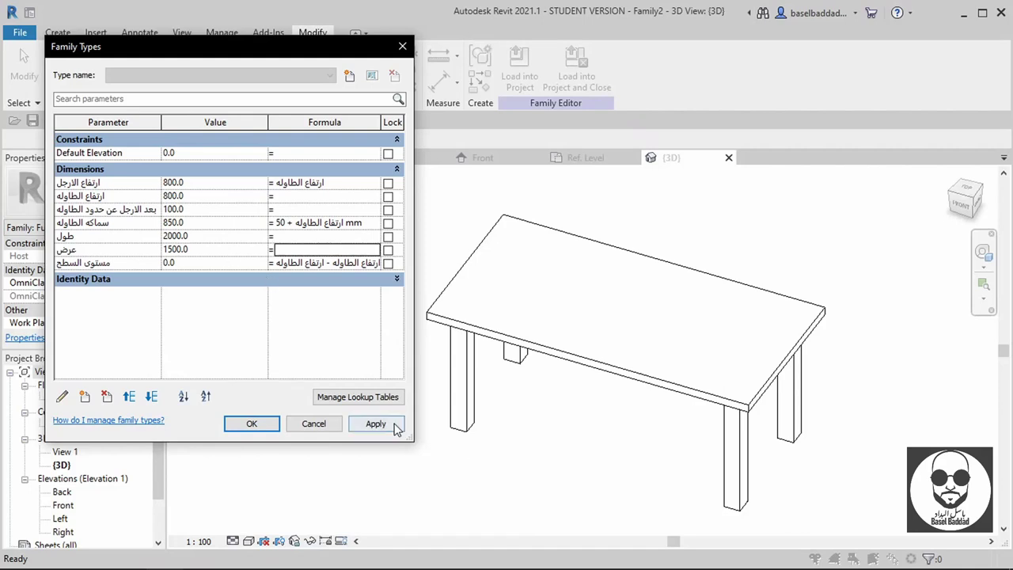
click(394, 425)
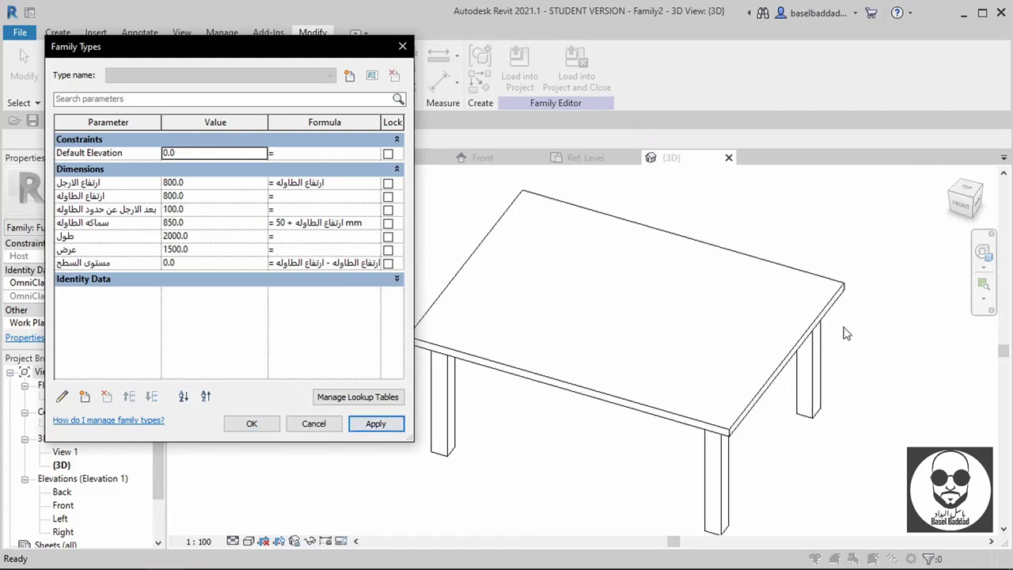
click(401, 47)
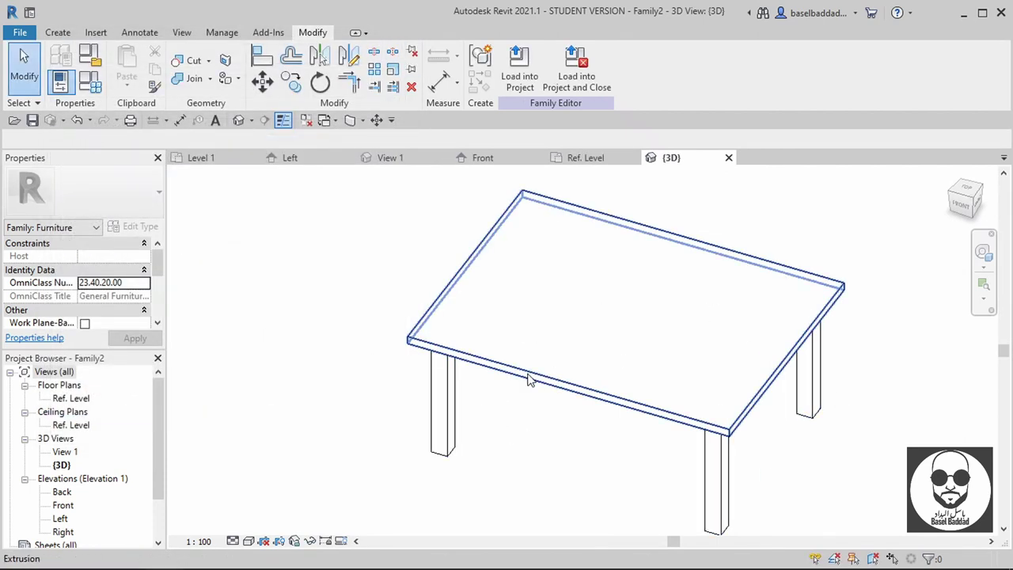
- Select the table legs together with the tabletop
scroll(273, 357, down, 1)
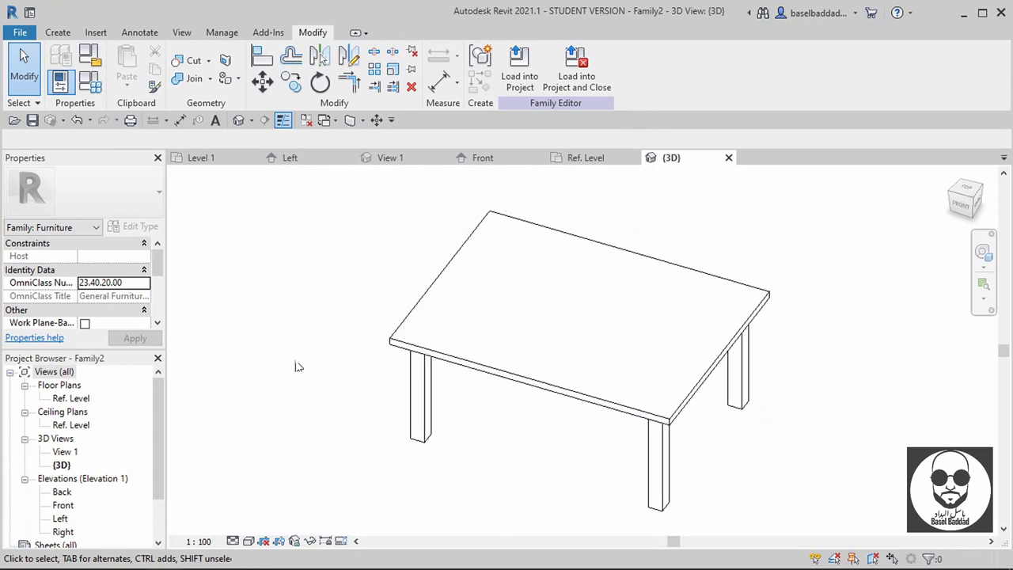
click(420, 394)
ctrl+click(482, 369)
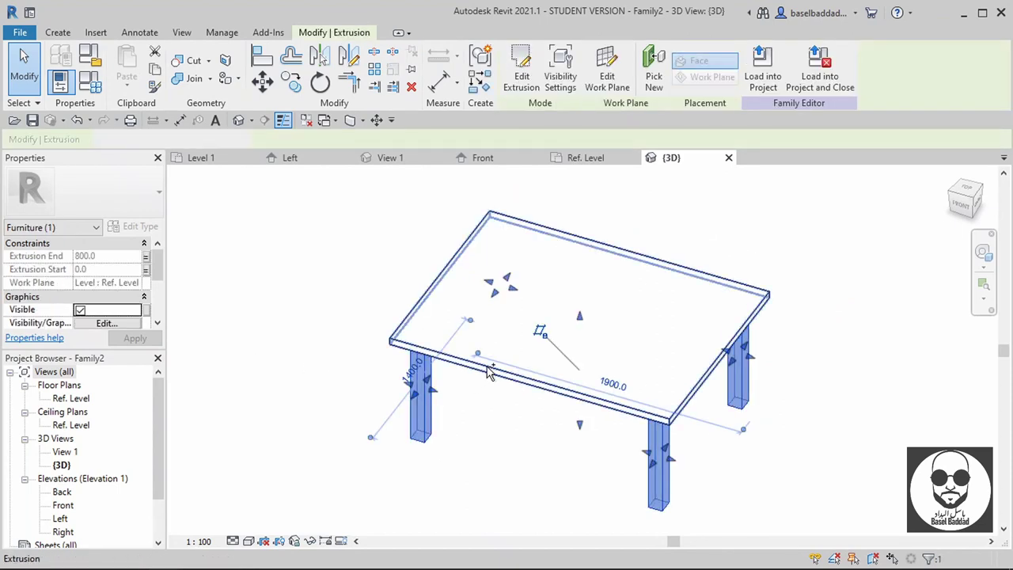
scroll(62, 299, down, 2)
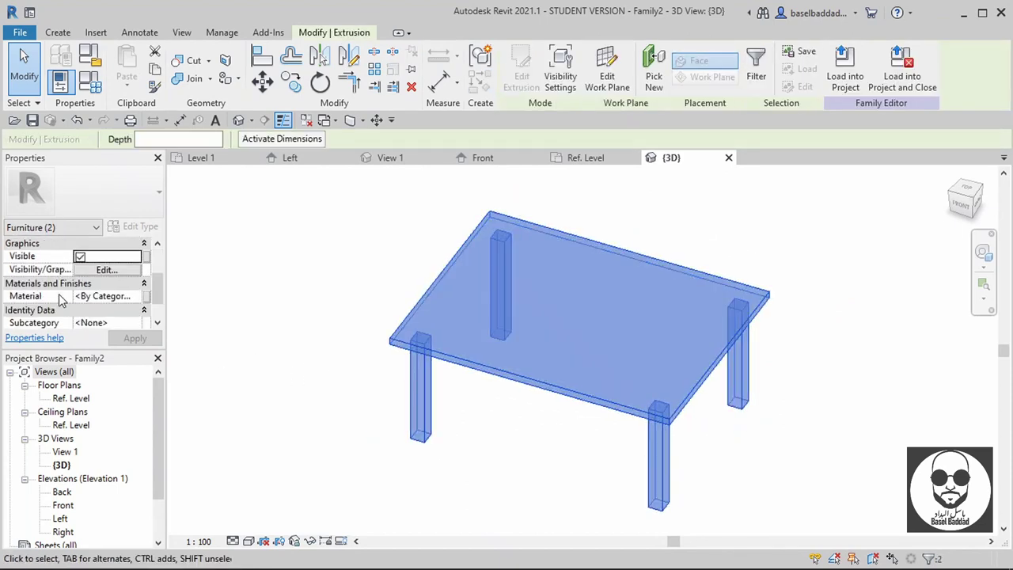
- Associate their Material property with a new family parameter named المادة
click(147, 298)
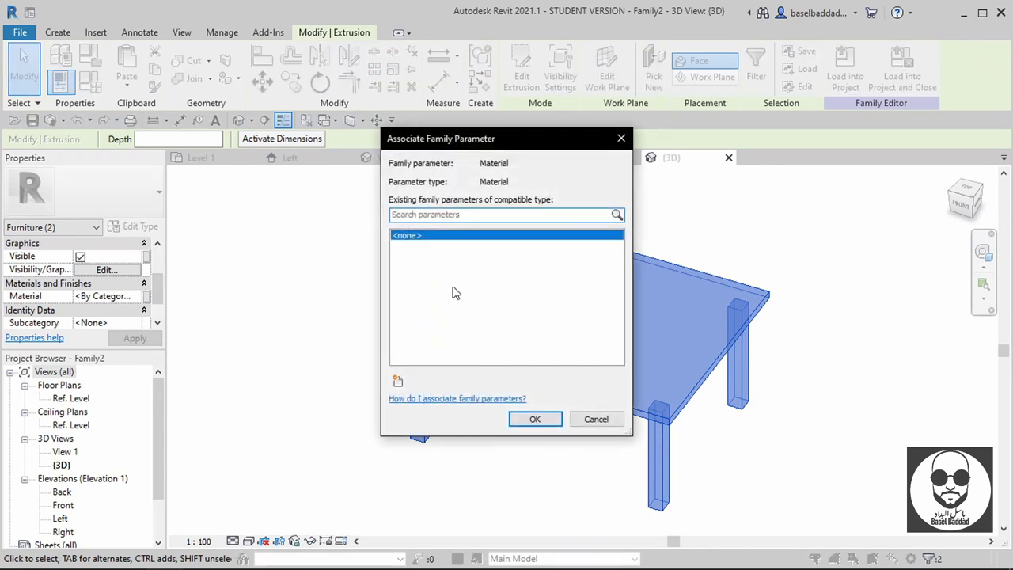
click(398, 382)
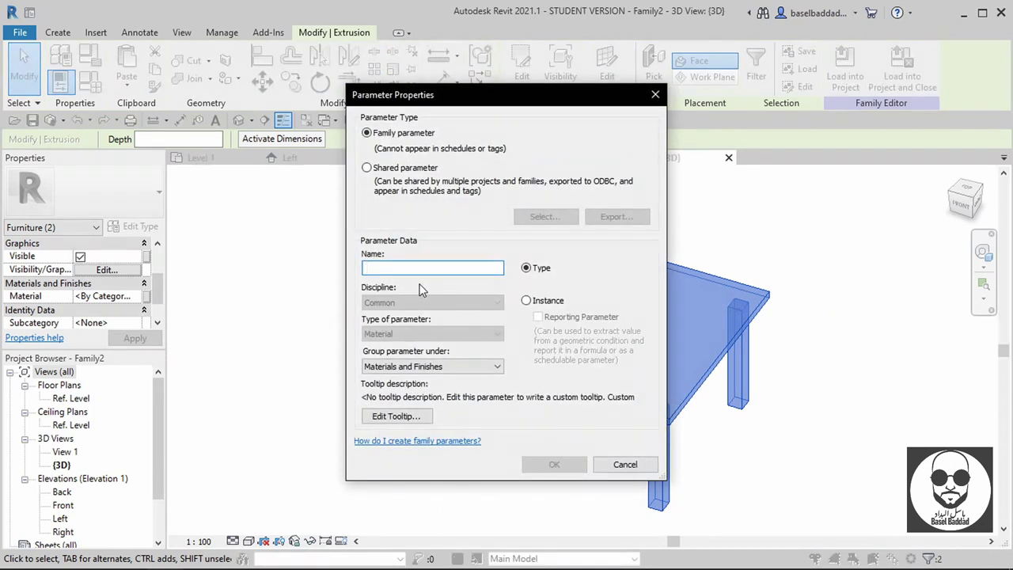
text(المادة)
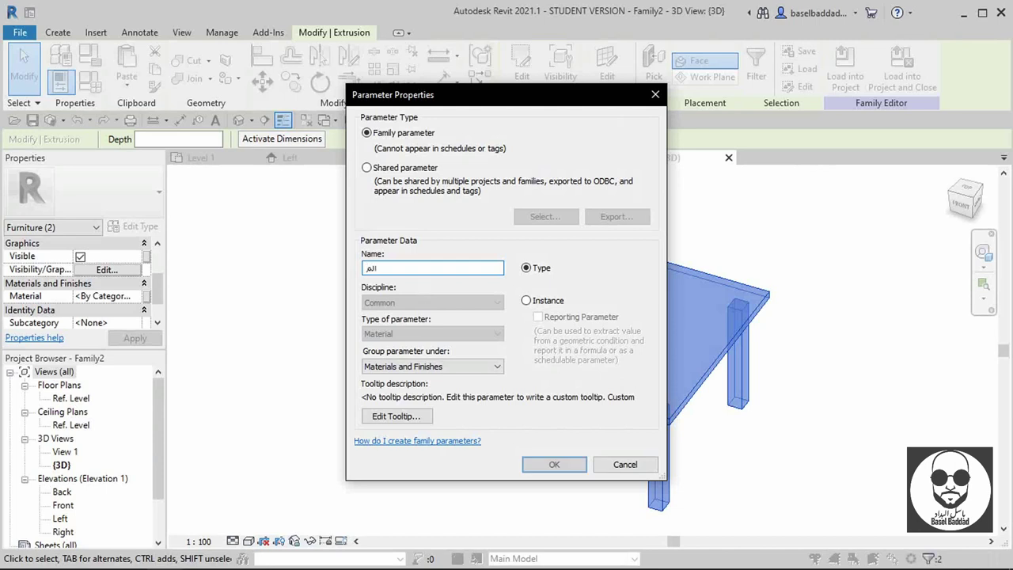
key(Return)
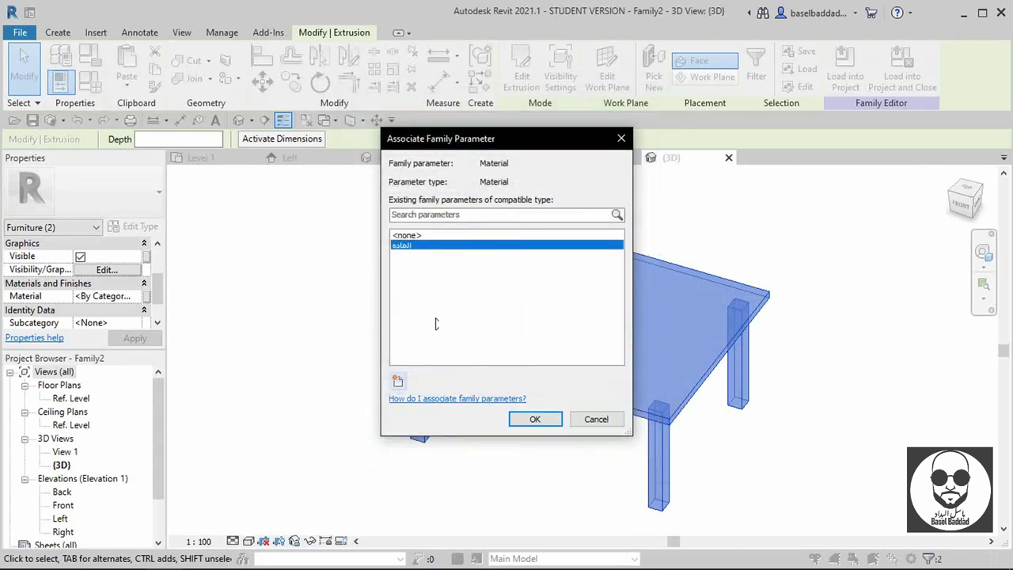
click(528, 419)
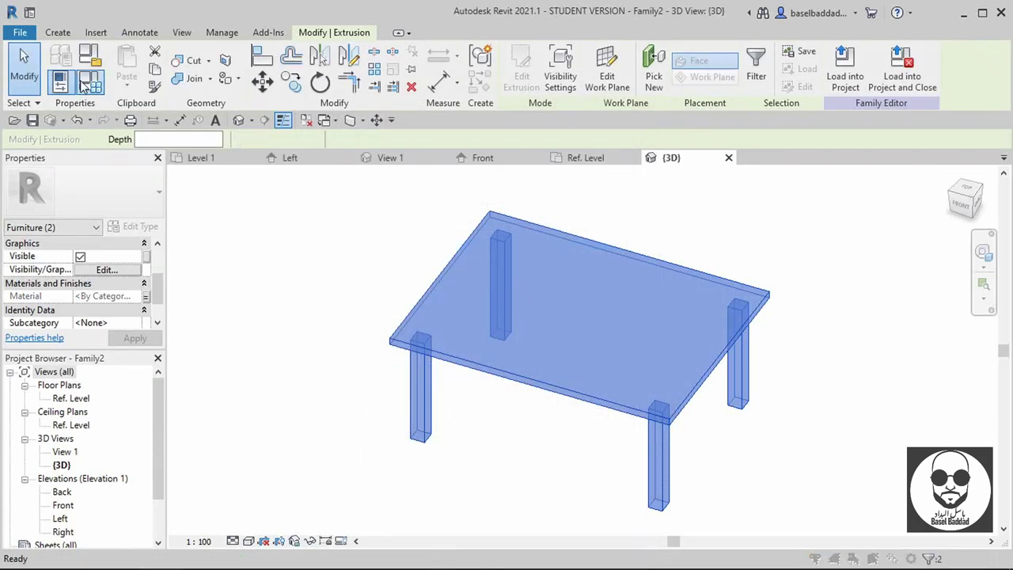
click(86, 83)
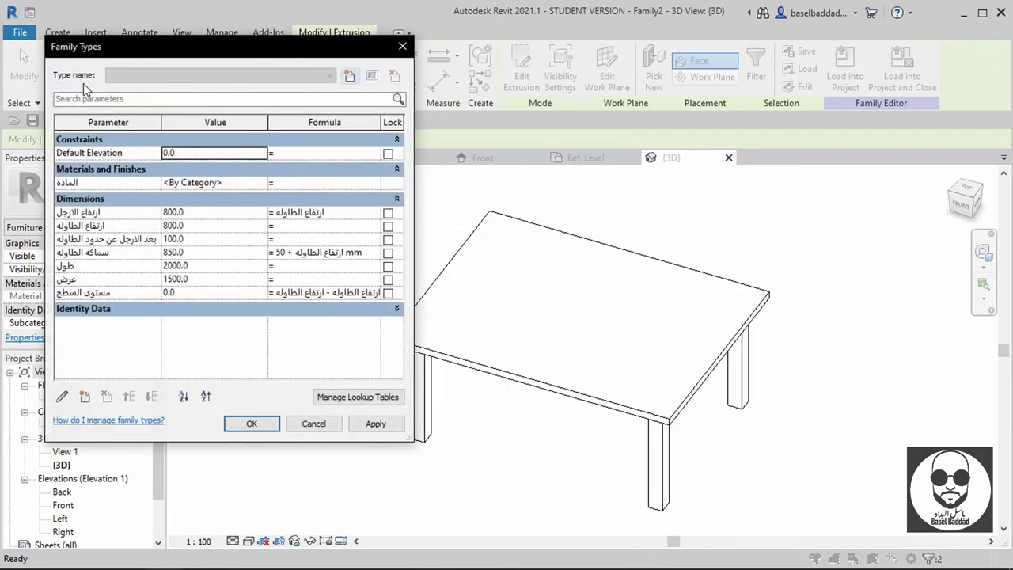
- Pick Cherry in the Material Browser as the المادة value and close Family Types
click(251, 183)
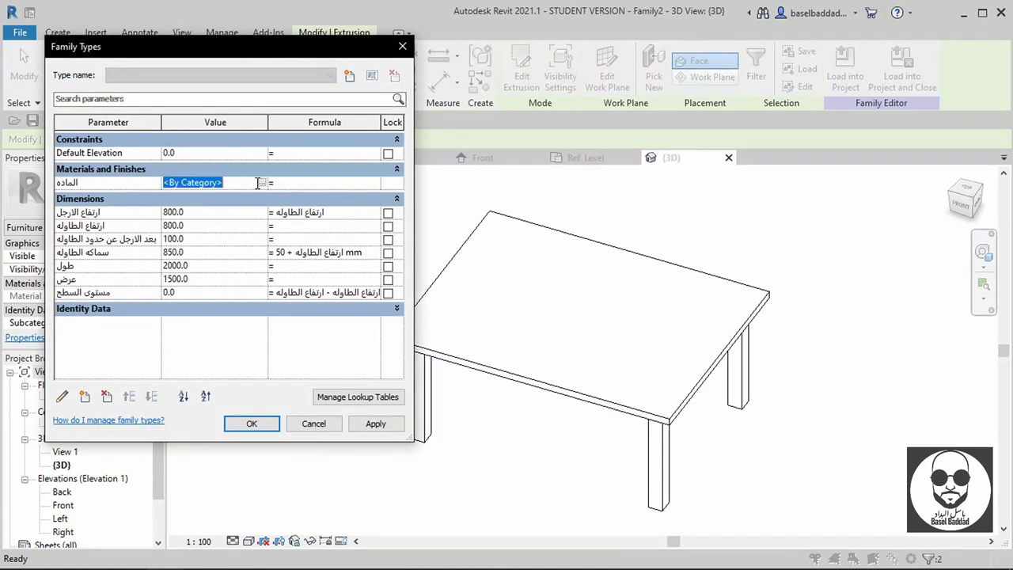
click(261, 183)
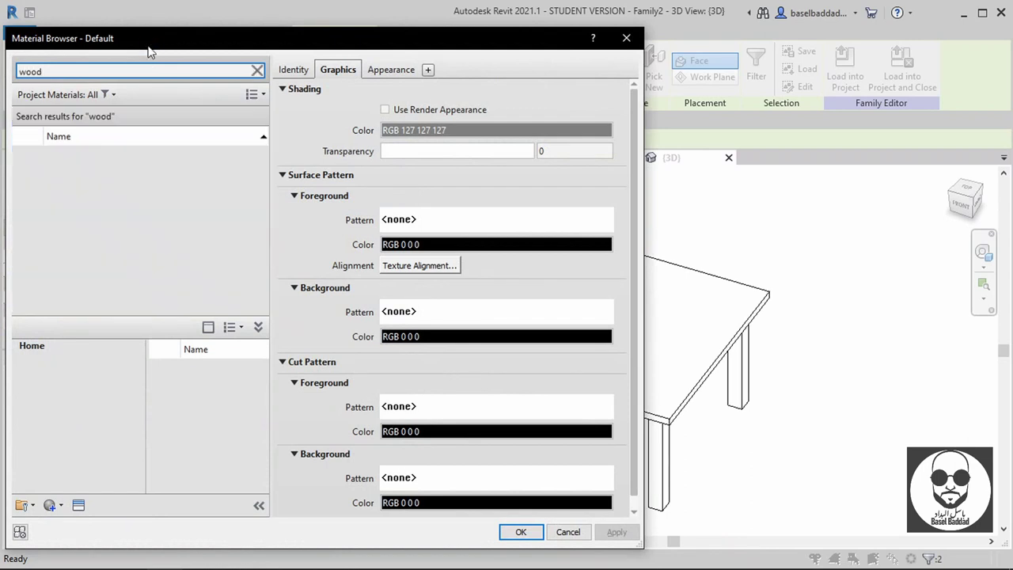
scroll(227, 384, down, 3)
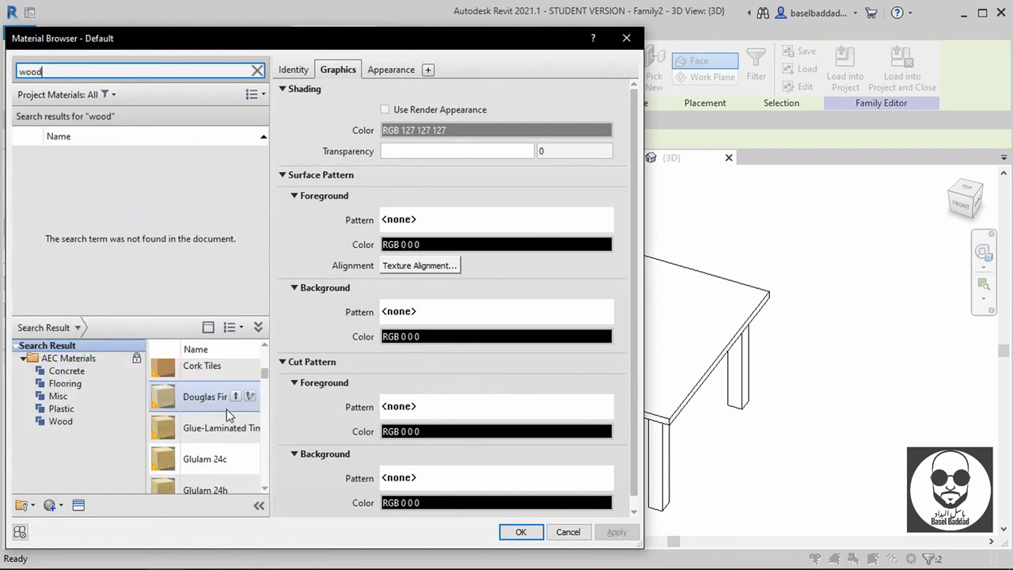
scroll(226, 409, up, 2)
scroll(226, 409, up, 2)
click(236, 431)
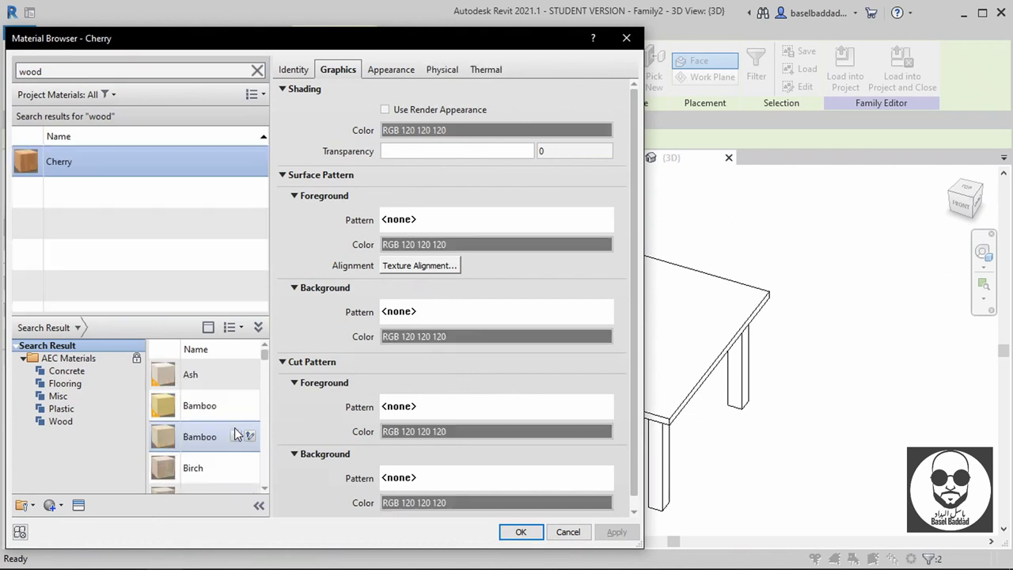
click(616, 532)
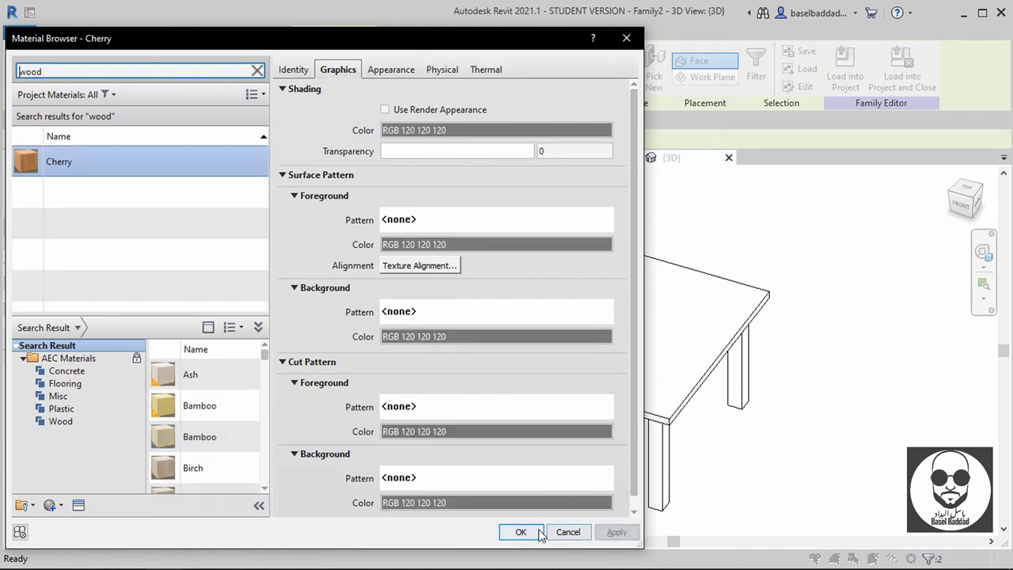
click(521, 532)
click(257, 425)
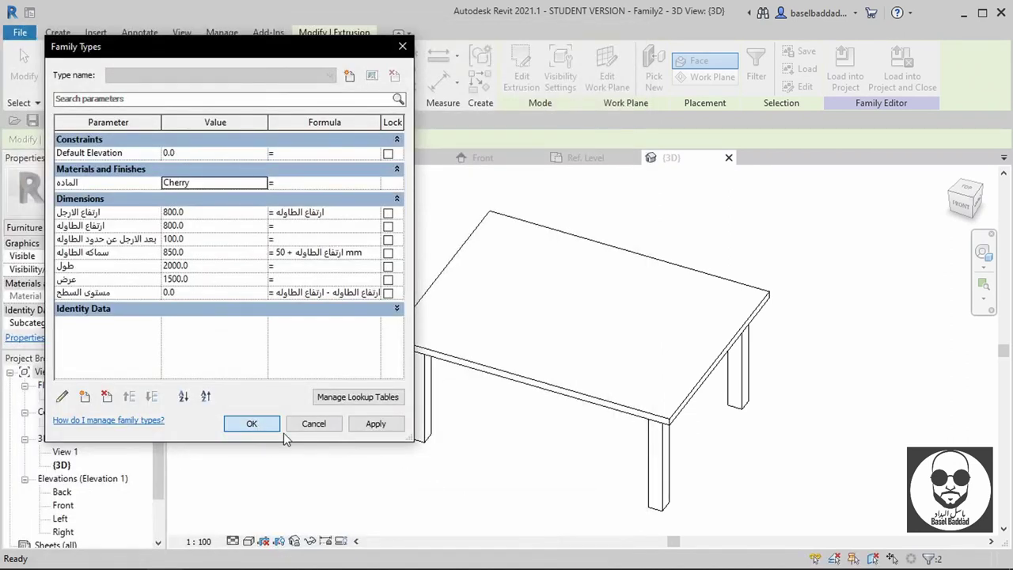
click(515, 385)
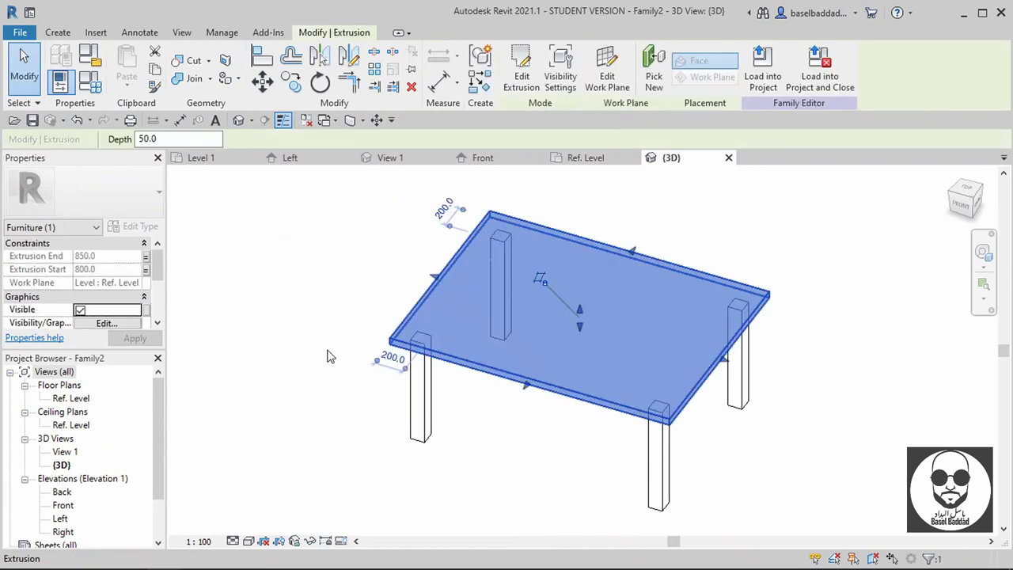
- Select the four legs, confirm المادة shows Cherry, then test-stretch the table top and undo it
key(Tab)
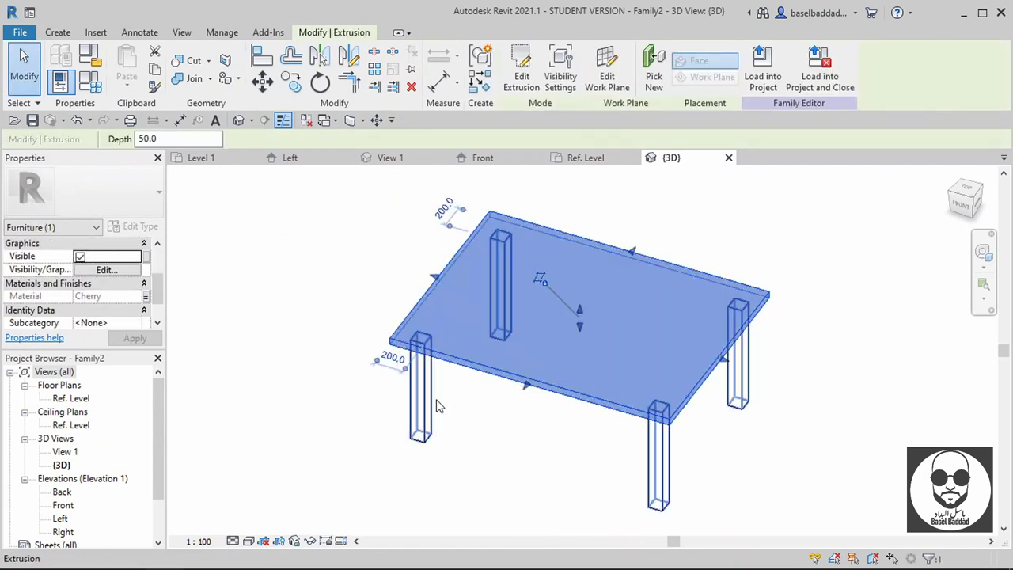
scroll(103, 305, down, 2)
scroll(103, 304, up, 2)
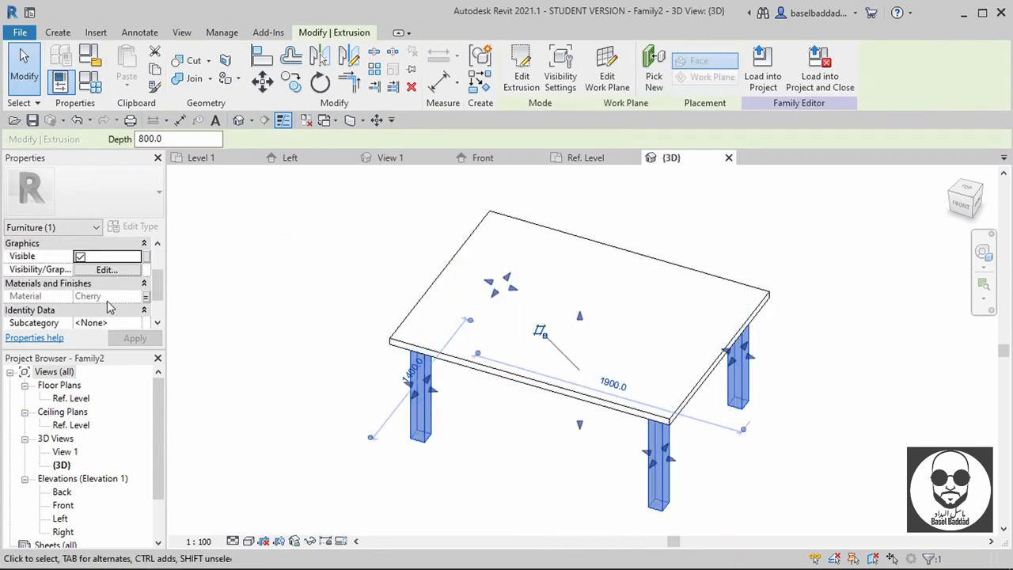
scroll(204, 366, up, 1)
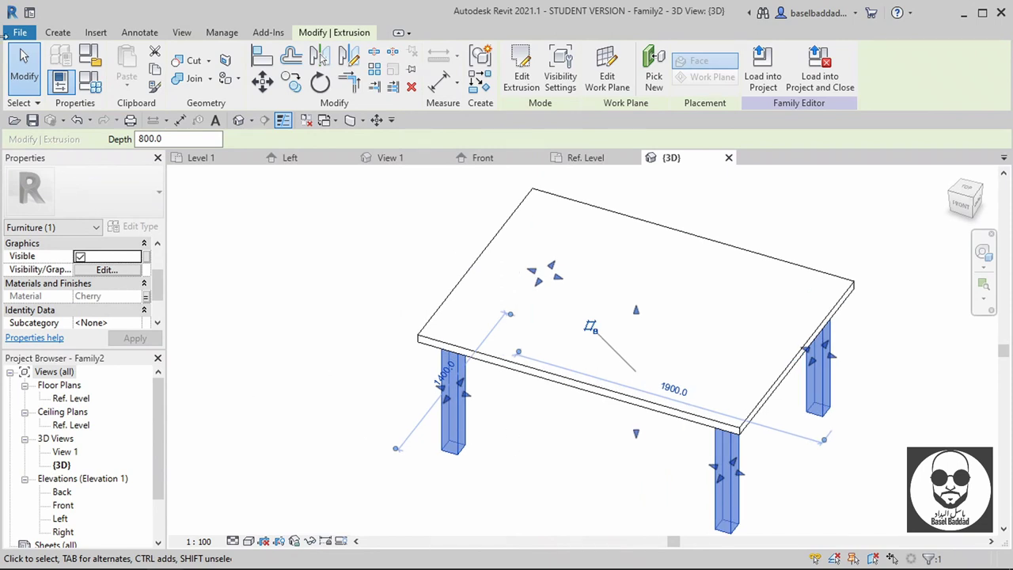
click(90, 80)
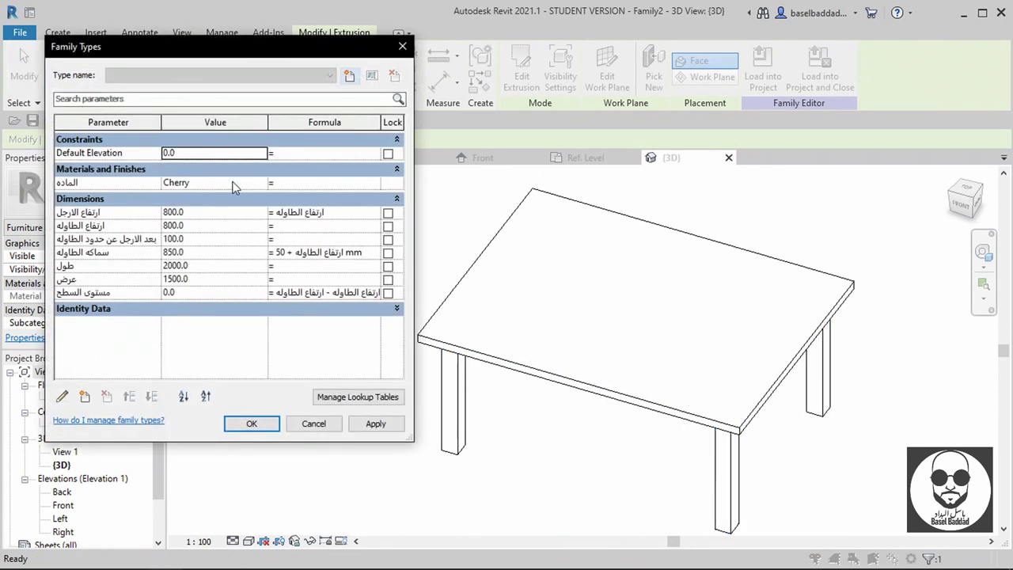
click(250, 182)
click(349, 347)
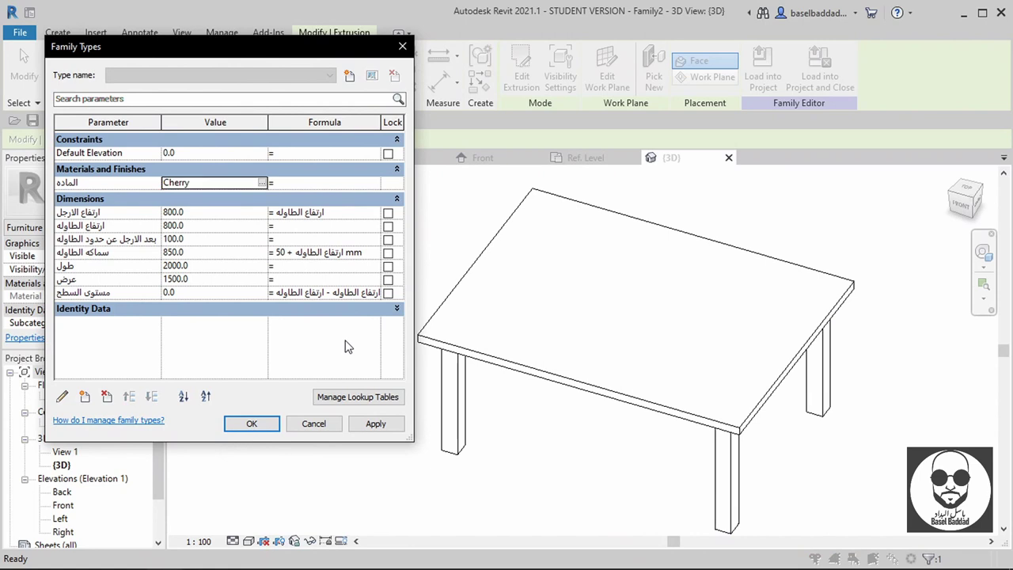
click(386, 428)
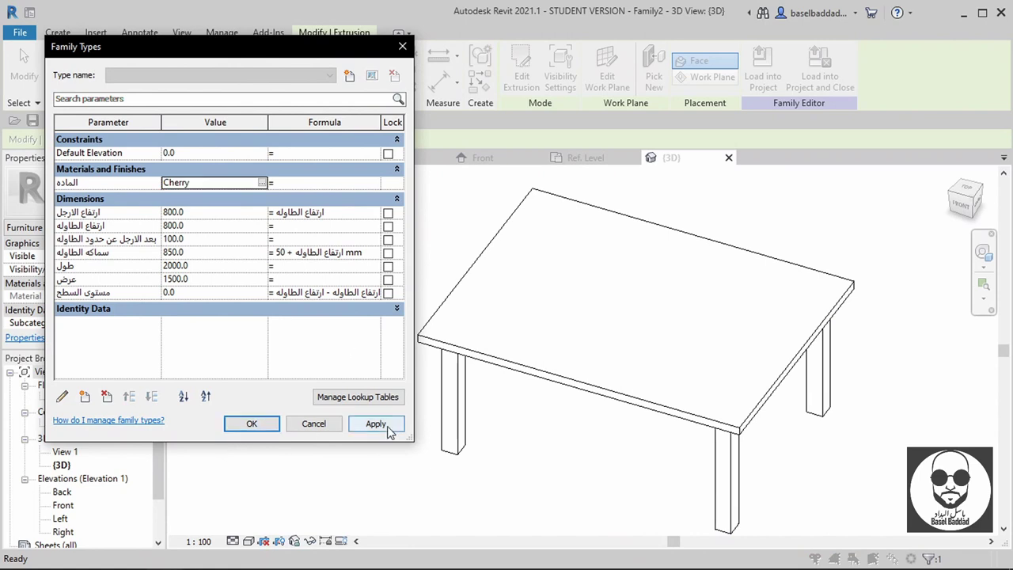
click(261, 424)
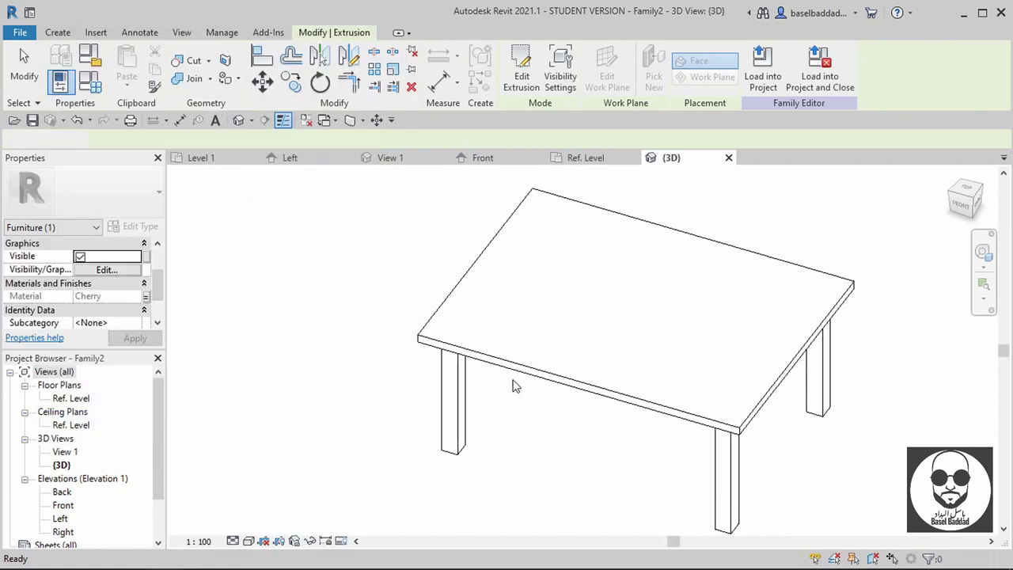
drag(470, 264, 423, 251)
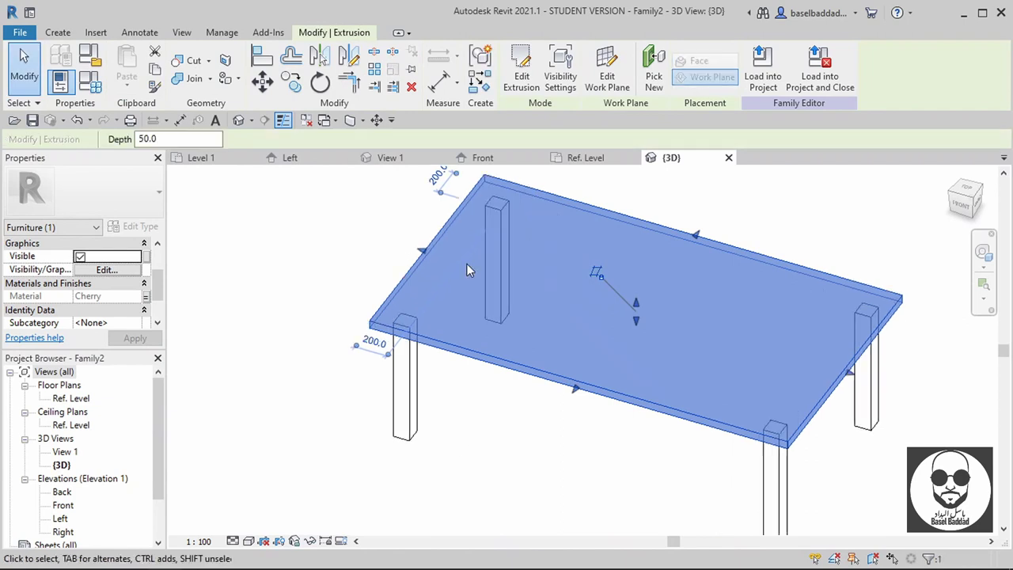
key(ctrl+z)
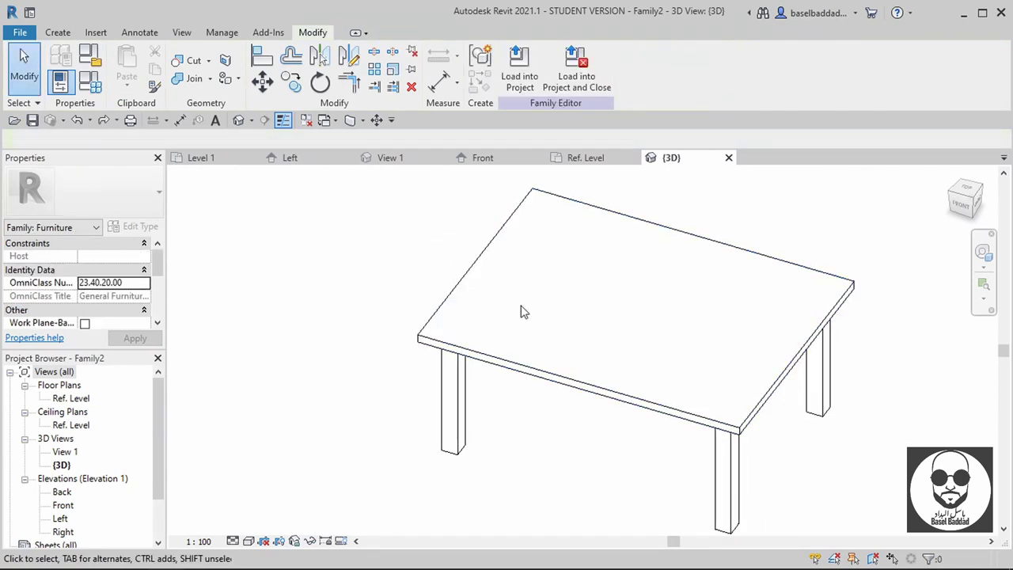
- Lock the leg height, table height, leg inset, top thickness, طول and عرض parameters
click(179, 120)
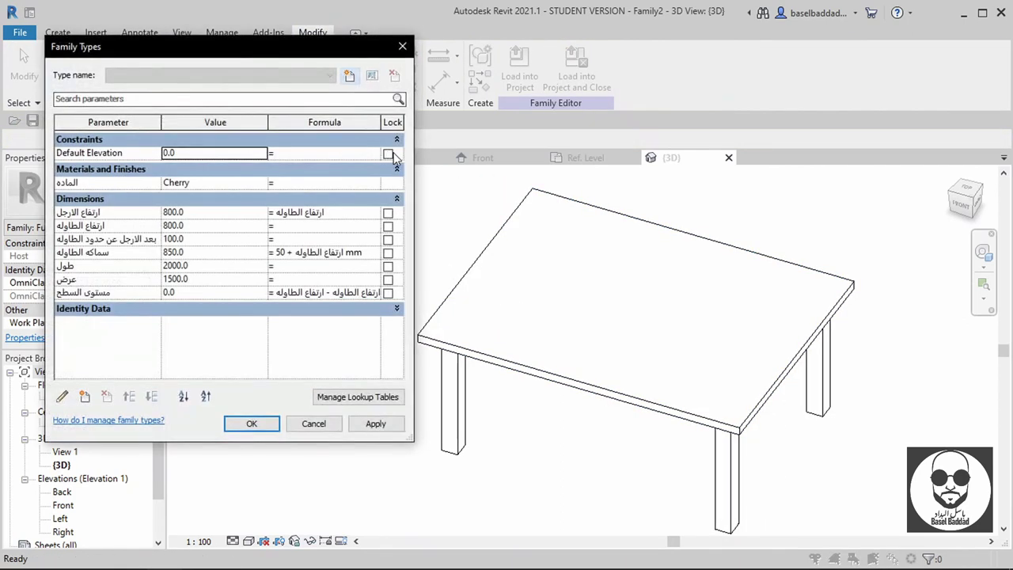
click(388, 212)
click(388, 226)
click(388, 239)
click(388, 252)
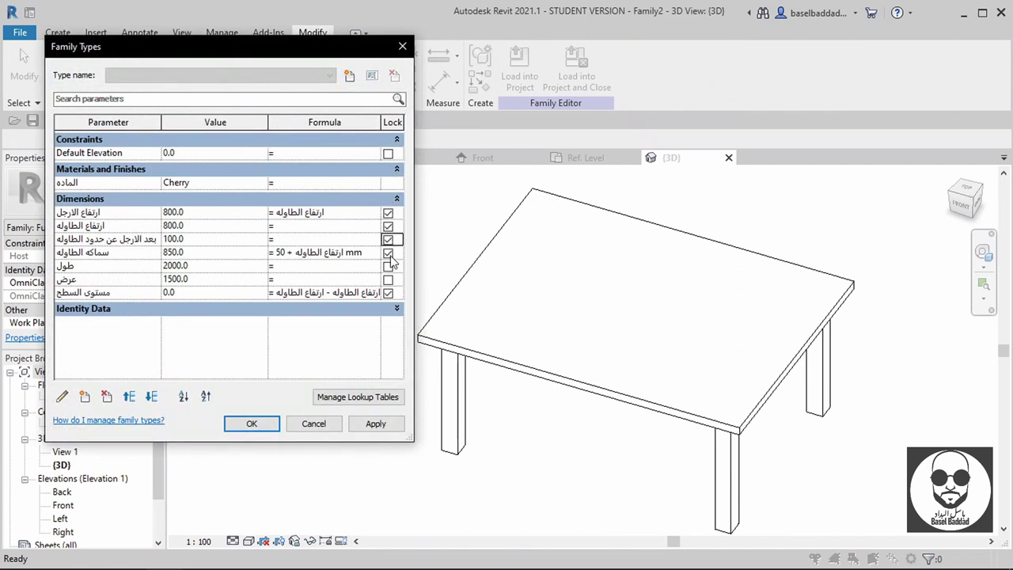
click(389, 267)
click(387, 279)
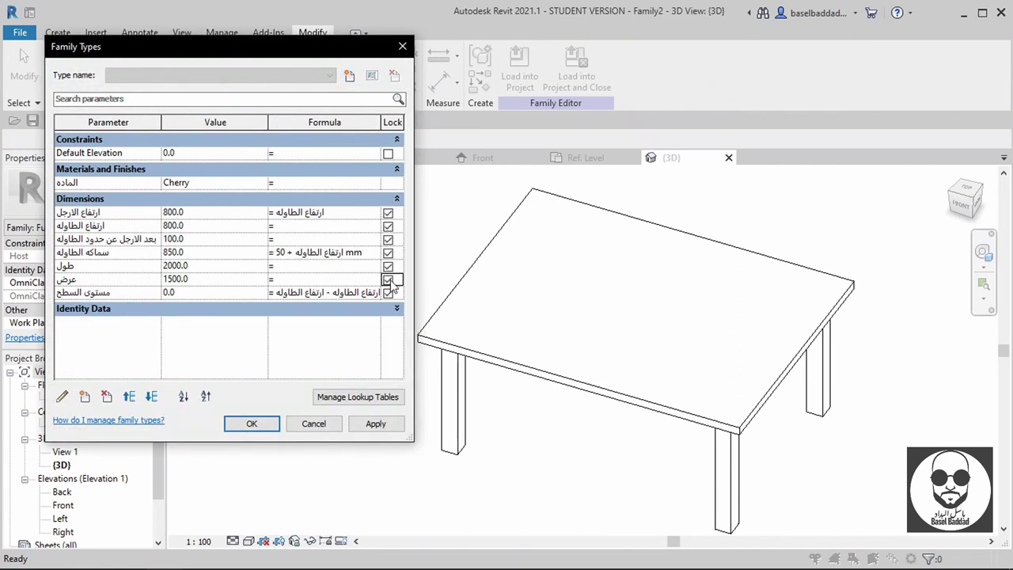
click(375, 424)
click(273, 424)
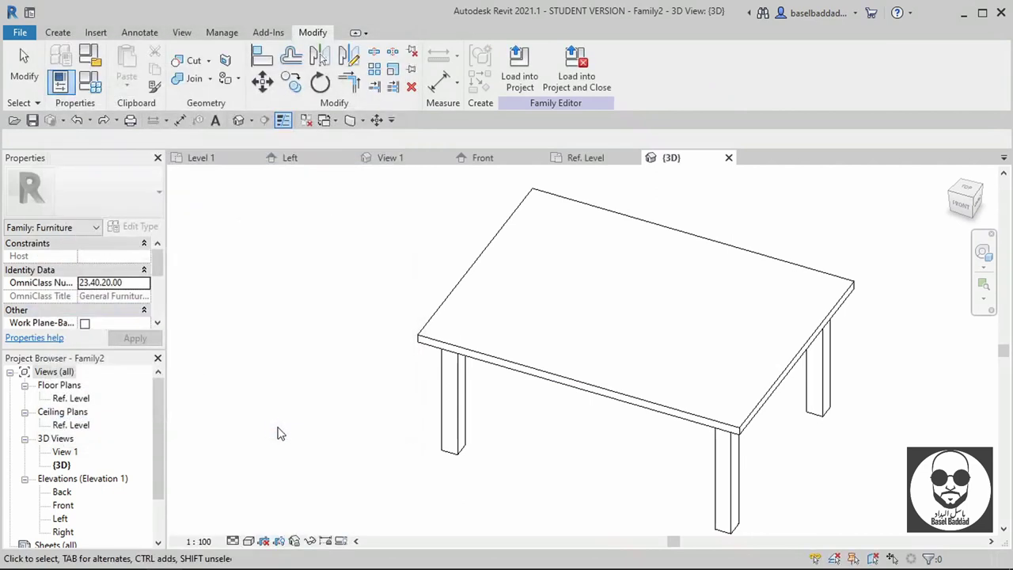
click(472, 361)
key(Delete)
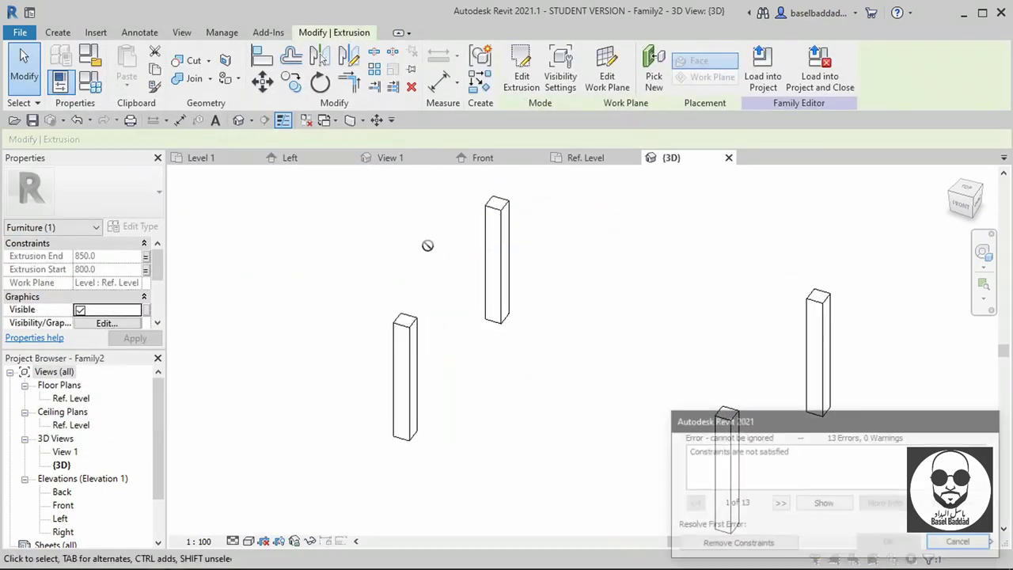
click(961, 542)
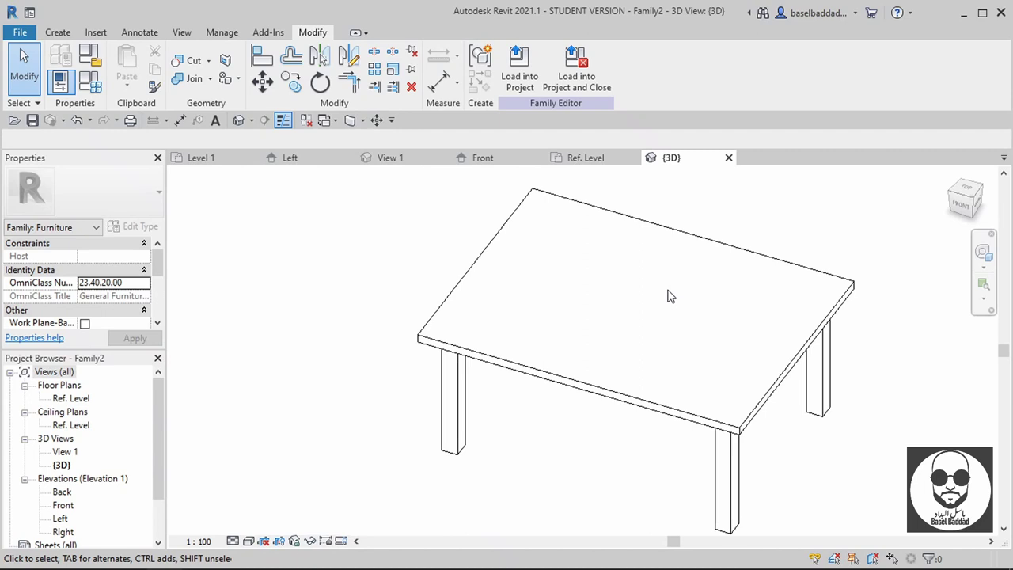
- Load the table family into Project1 without saving Family2 and place it on Level 1
click(609, 89)
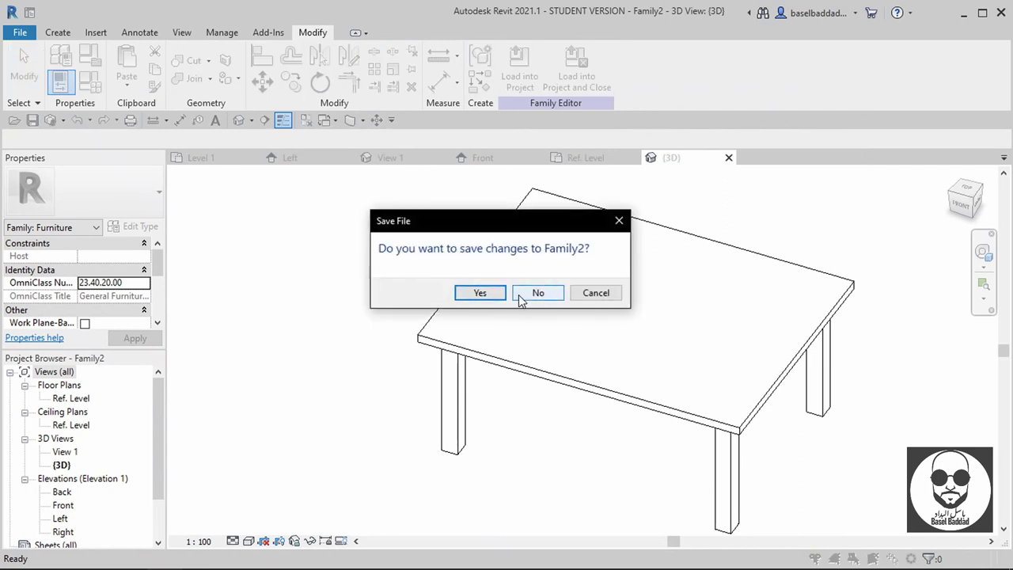
click(522, 298)
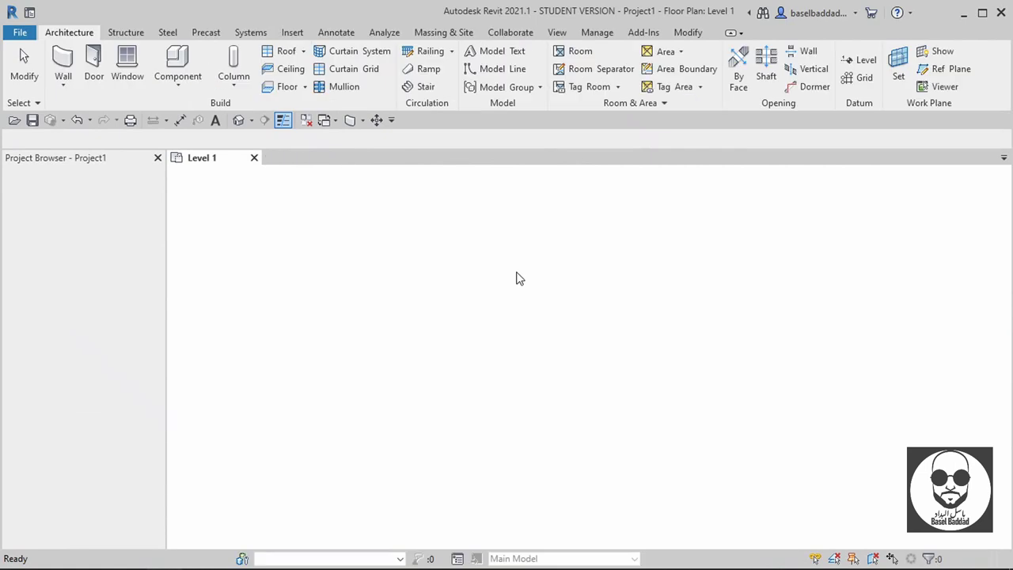
click(565, 342)
click(79, 33)
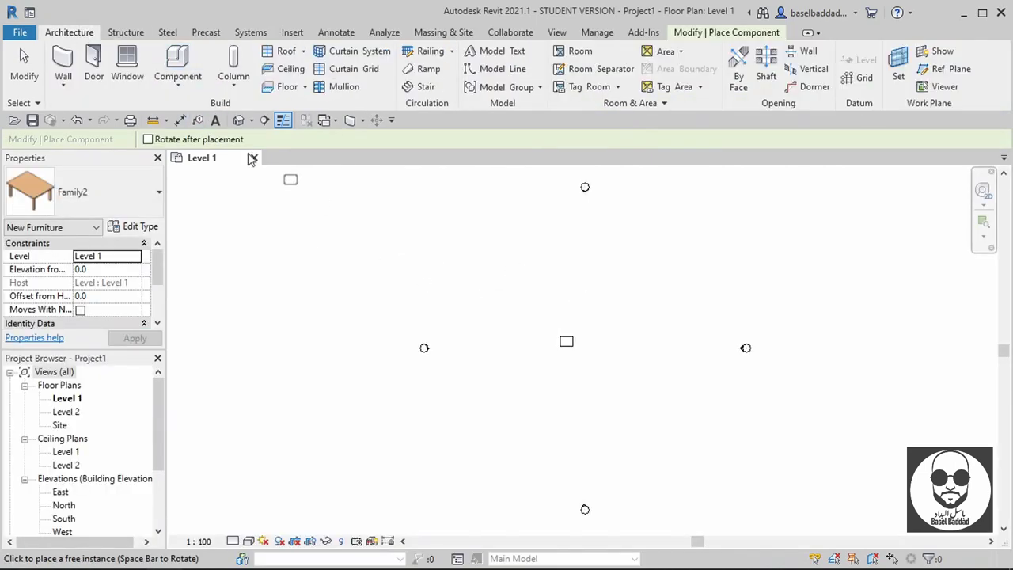